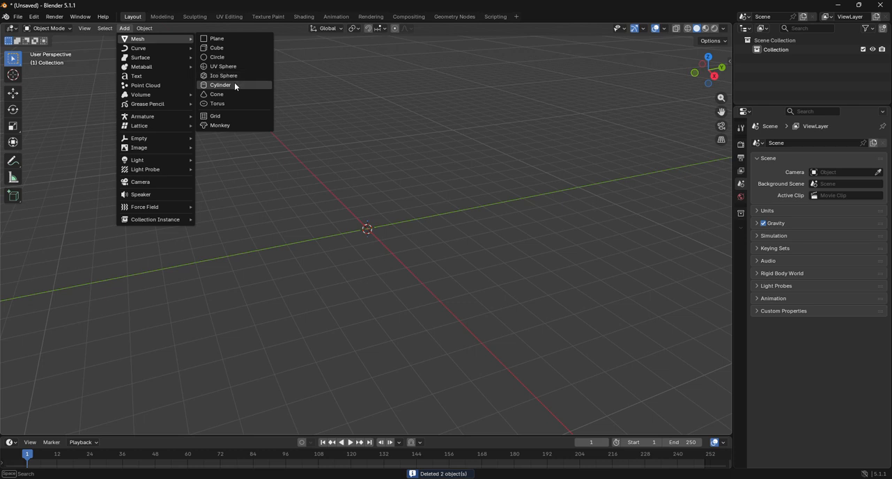
Add a cylinder mesh at the origin and put it into Edit Mode
click(235, 85)
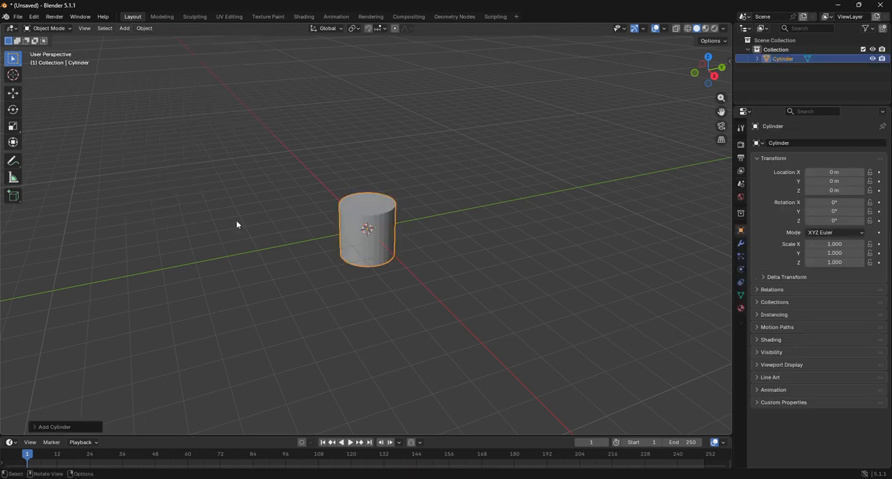
click(73, 421)
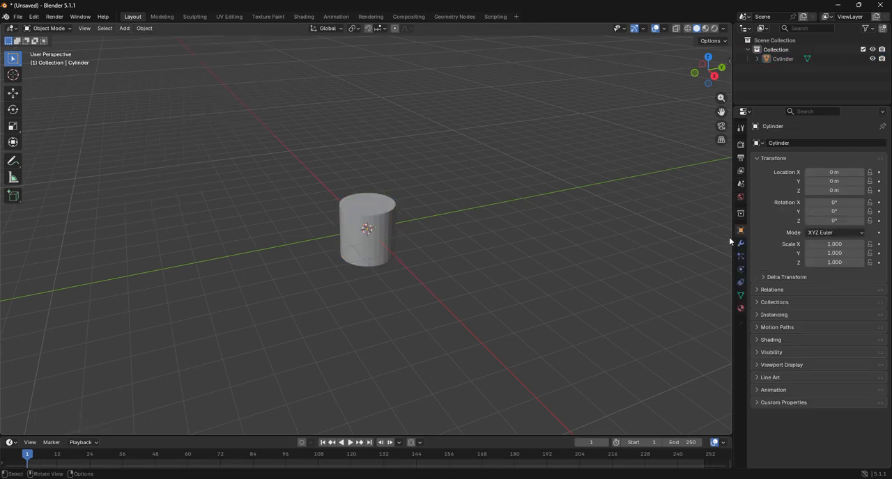
click(55, 30)
click(382, 227)
click(49, 29)
click(59, 48)
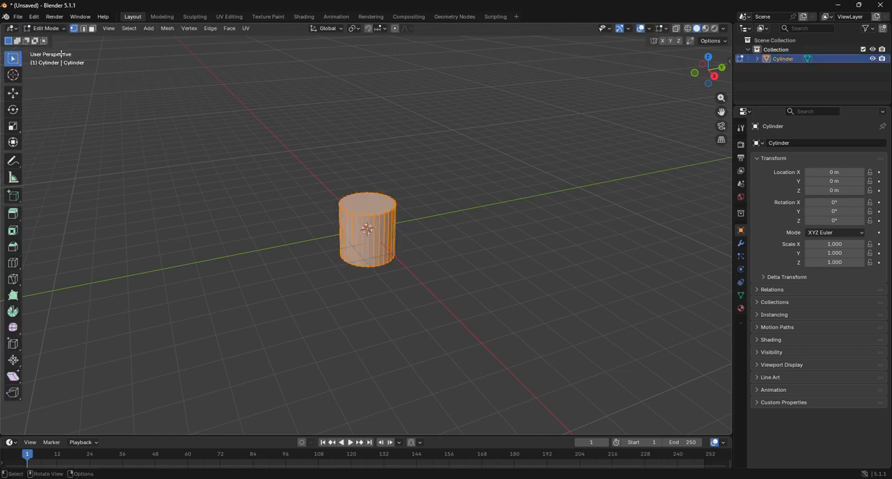
Flatten the whole cylinder along the global Z axis to a scale of about 0.455, working in the right orthographic view
key(KP_5)
click(715, 77)
key(s)
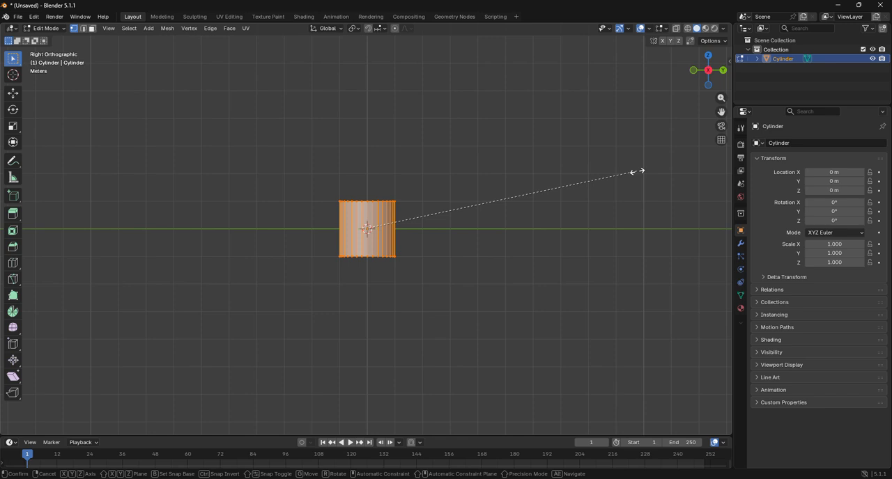
key(z)
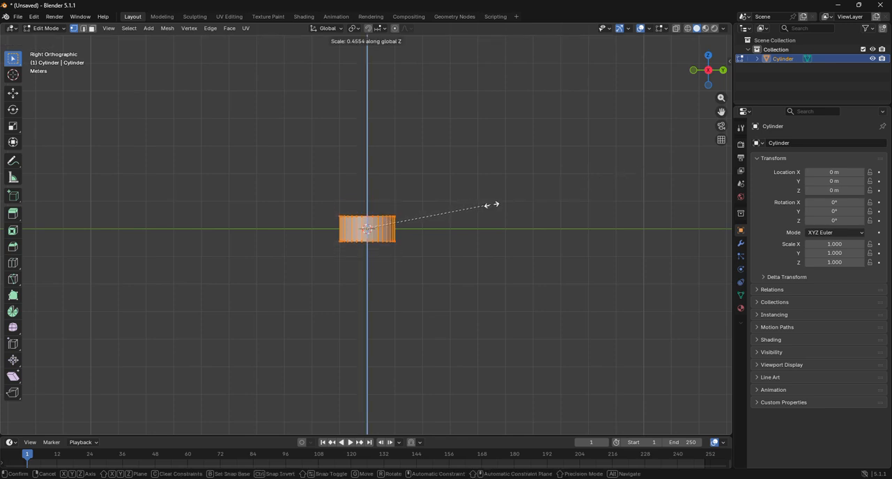
click(493, 205)
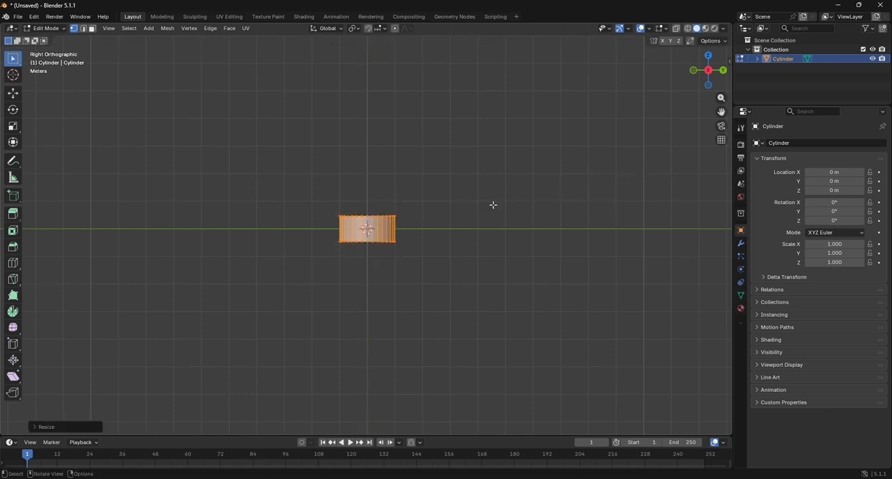
Rotate the flattened cylinder in the right view by -90° so that it lies on its side
text(r90)
key(Return)
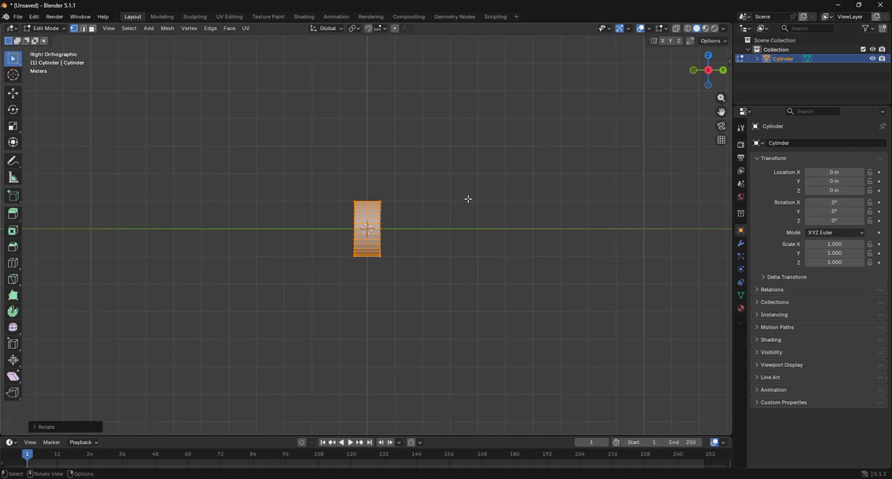
click(58, 428)
click(128, 382)
key(BackSpace)
text(-90)
key(Return)
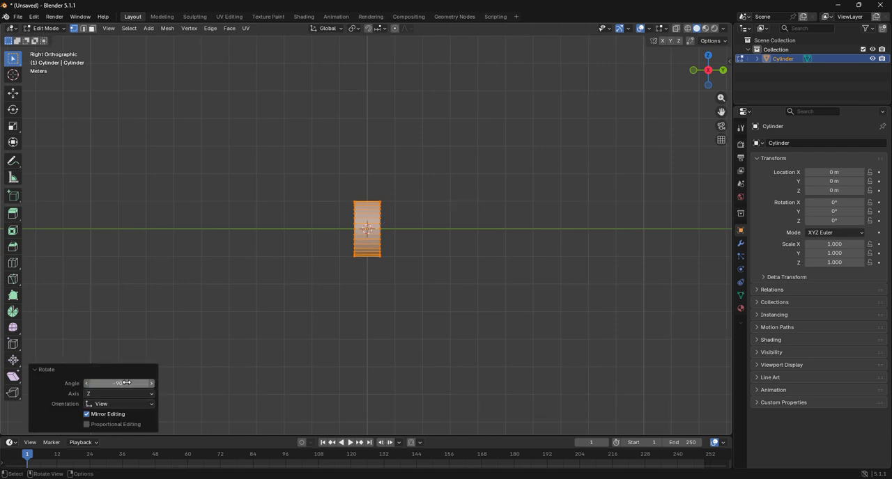
Add a single centred loop cut around the cylinder, halfway between its two flat ends
click(693, 71)
scroll(516, 233, up, 5)
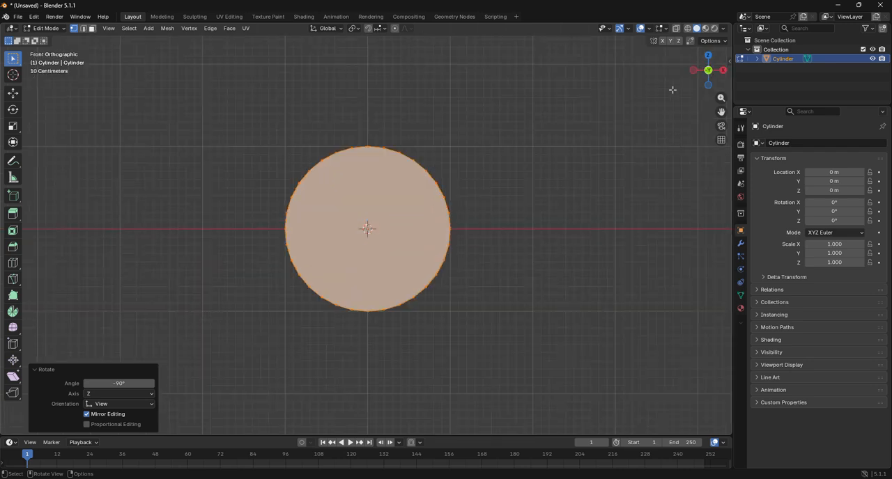
click(708, 55)
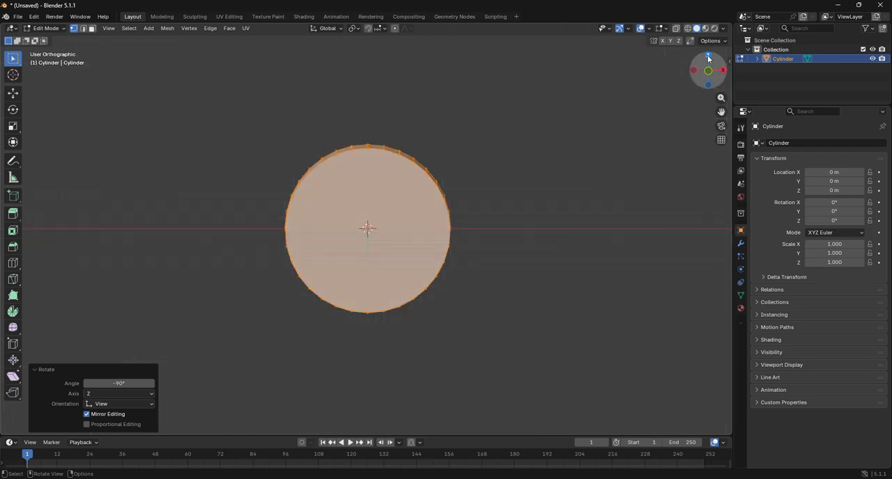
click(12, 264)
click(382, 237)
Delete the vertices of the cylinder's end on the positive Y side, selecting them through the mesh in X-ray view
click(6, 95)
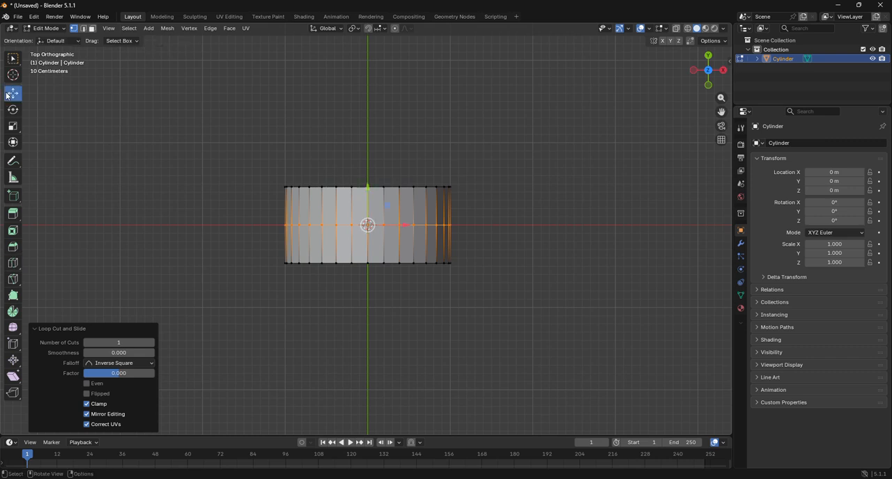
key(alt+z)
drag(194, 166, 607, 214)
key(x)
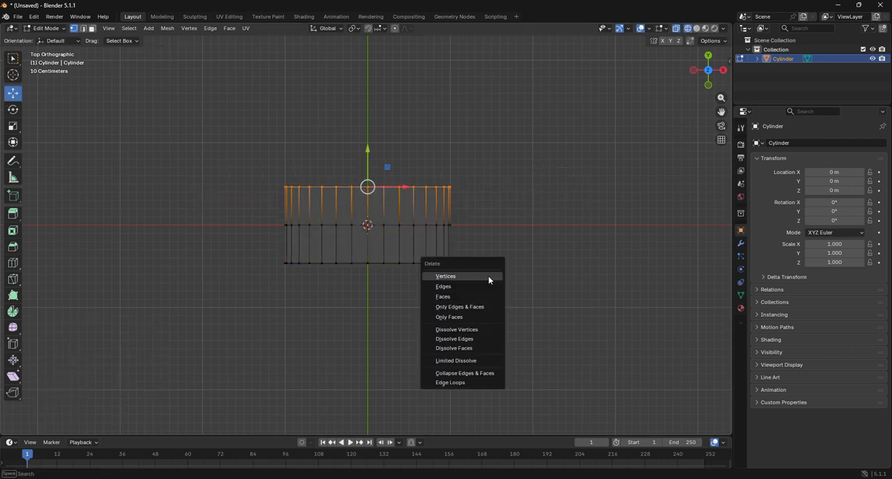
click(488, 276)
Add a Mirror modifier to the half cylinder and mirror it across the Y axis only
click(740, 243)
click(796, 146)
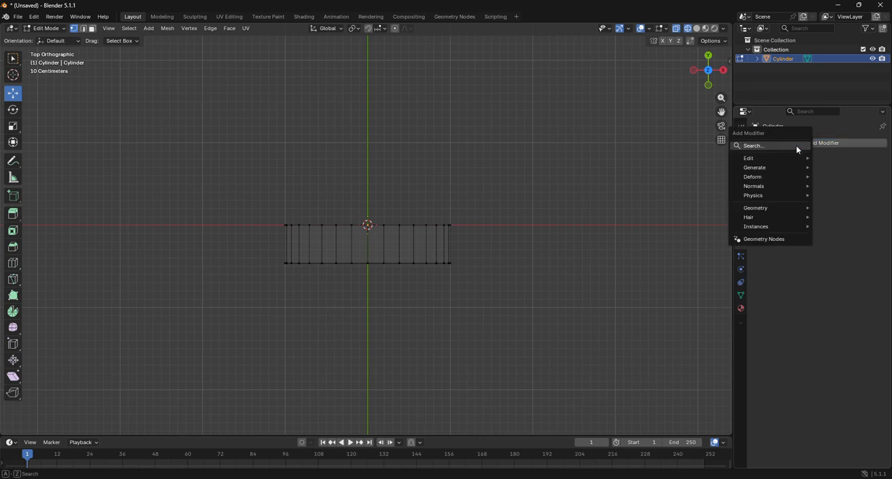
click(796, 146)
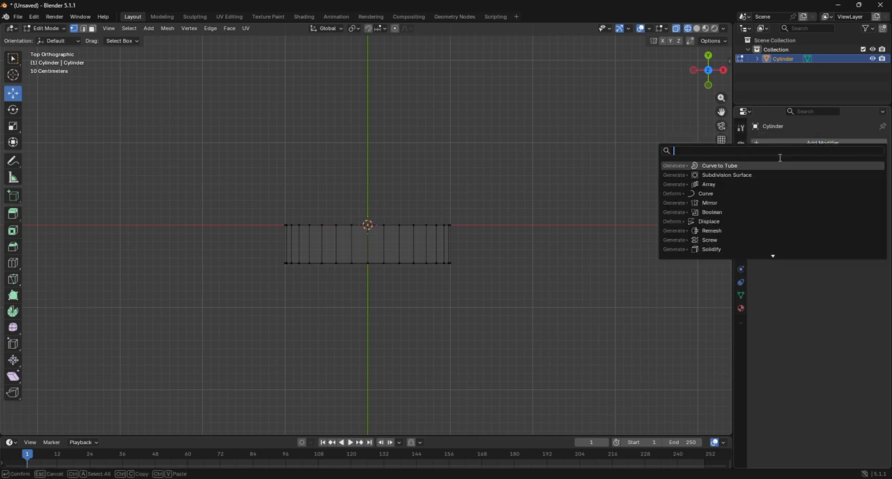
click(718, 203)
click(835, 174)
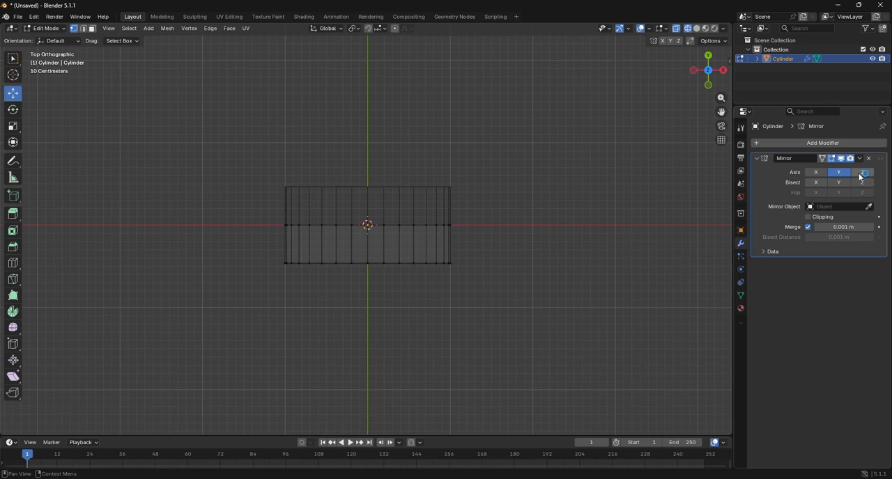
Enable Clipping on the Mirror modifier and scale the edge loop at the mirror seam up to about 1.15
click(723, 74)
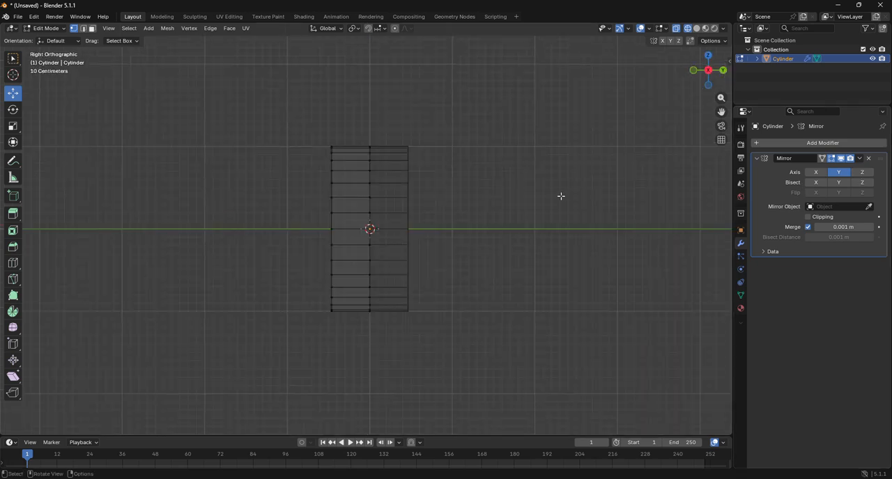
click(693, 74)
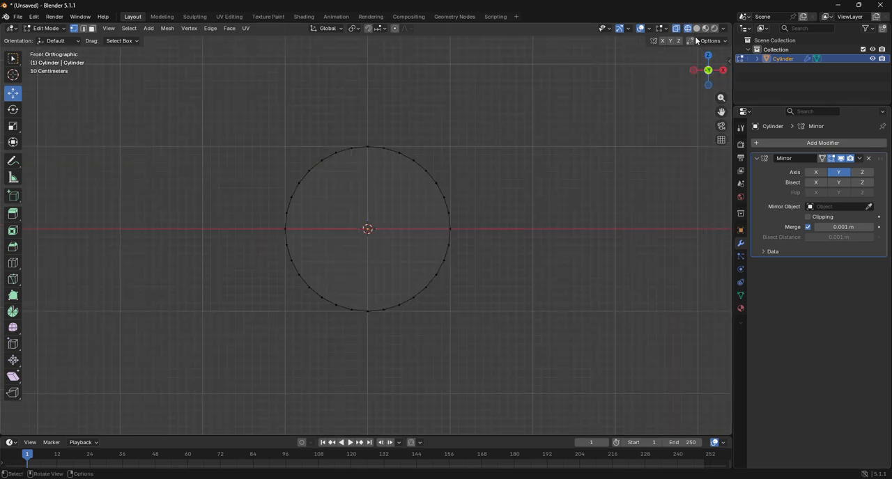
drag(693, 72, 701, 90)
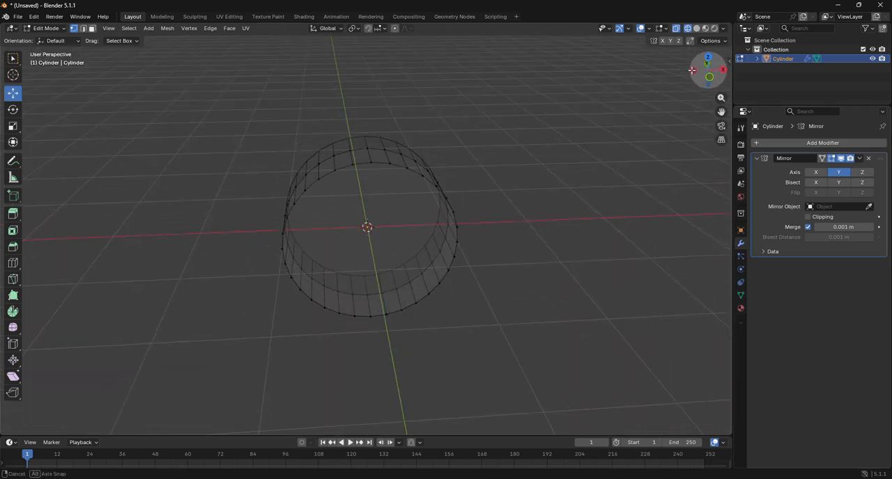
alt+click(369, 152)
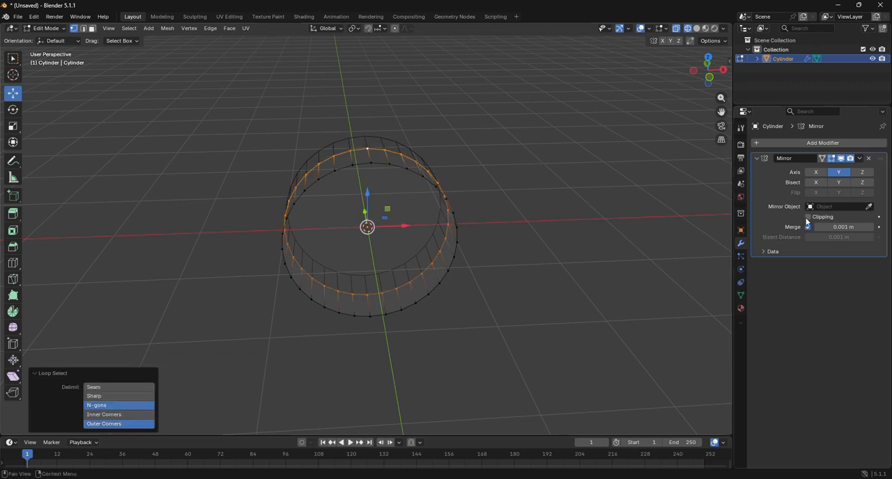
click(723, 70)
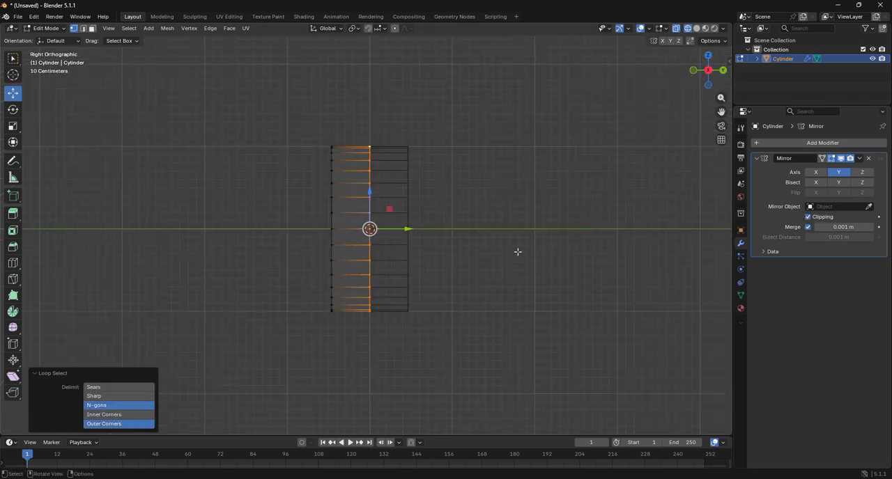
key(s)
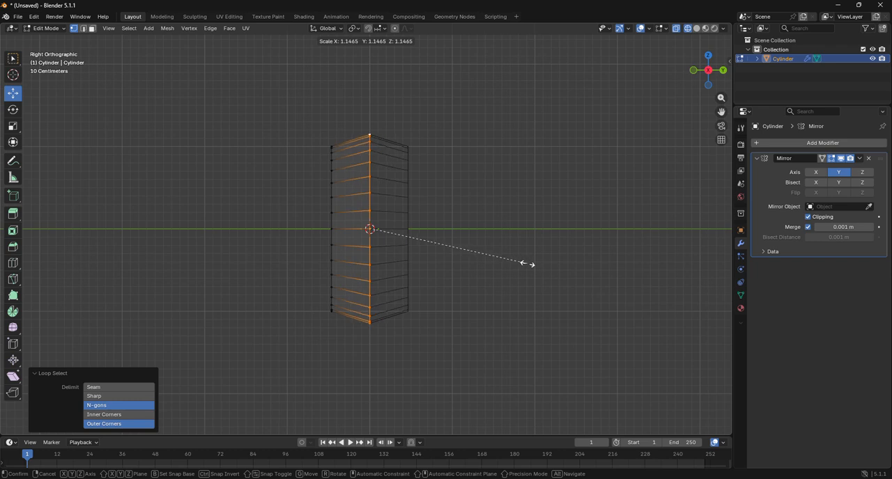
click(528, 264)
Add a centred loop cut between the outer rim and the seam loop, and scale it up to about 1.045
click(13, 263)
click(346, 298)
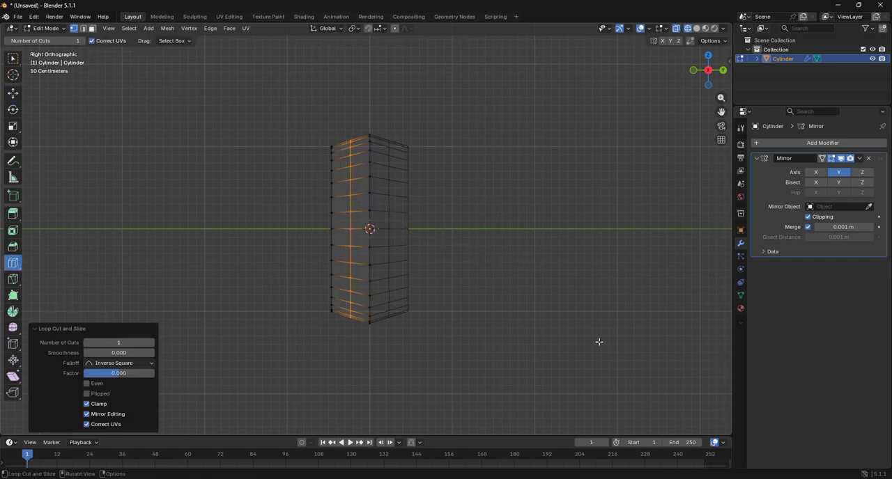
key(s)
click(607, 325)
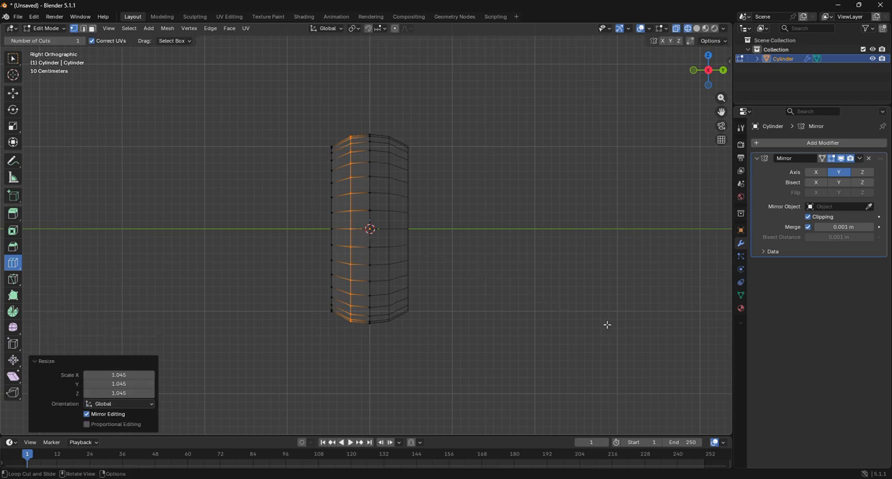
Select matching upper and lower vertex arcs on the front rim in the front view, leaving the vertices at both sides unselected
click(693, 69)
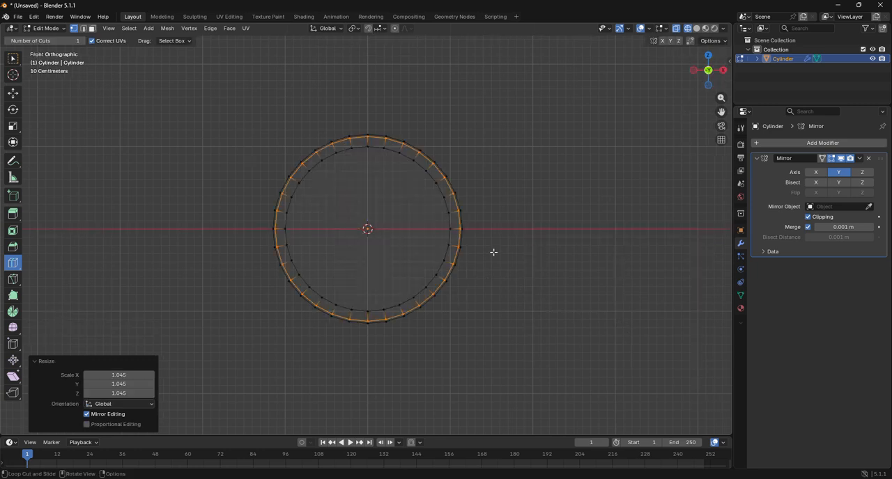
click(13, 93)
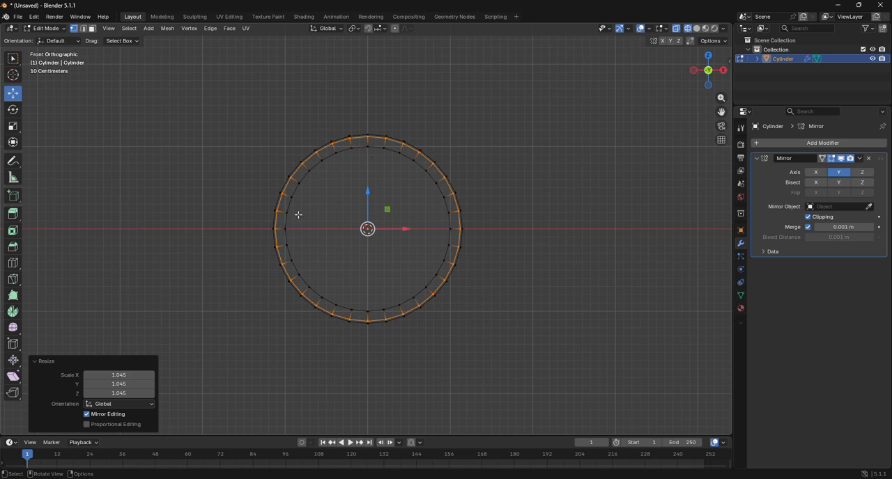
click(299, 182)
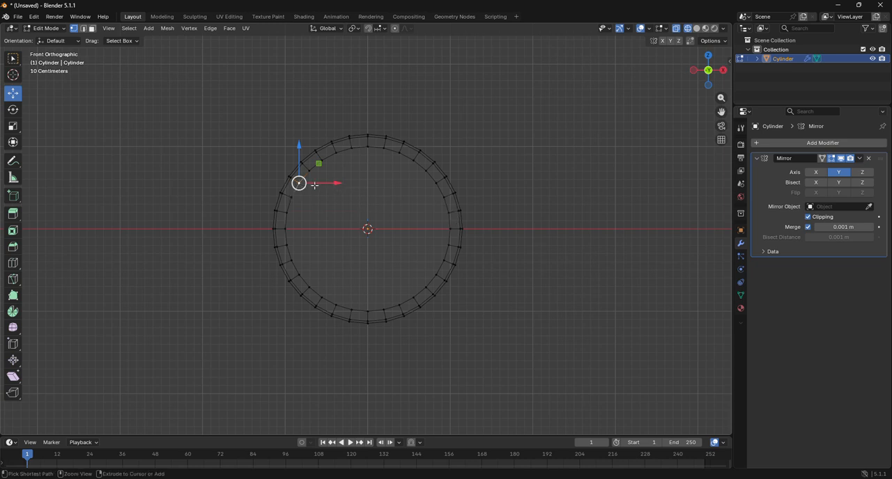
ctrl+click(435, 184)
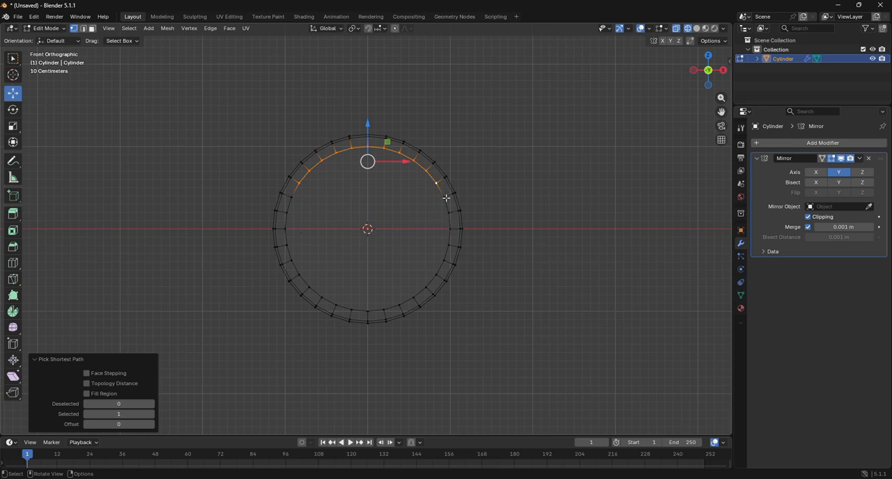
shift+click(300, 276)
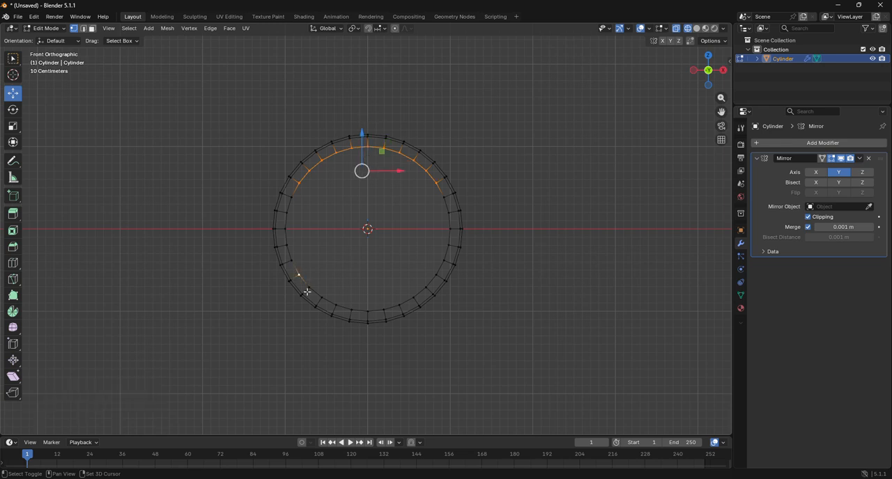
ctrl+shift+click(435, 274)
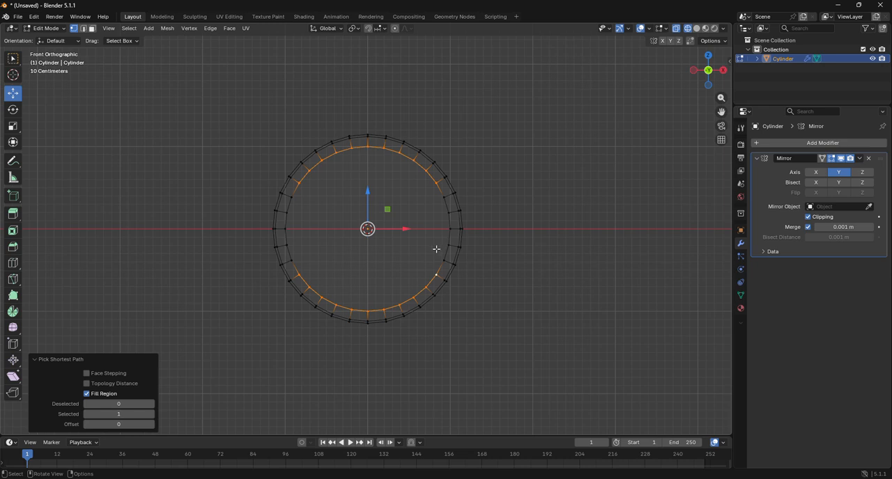
Switch to edge selection and bridge the upper and lower rim arcs with faces using Bridge Edge Loops
right_click(430, 252)
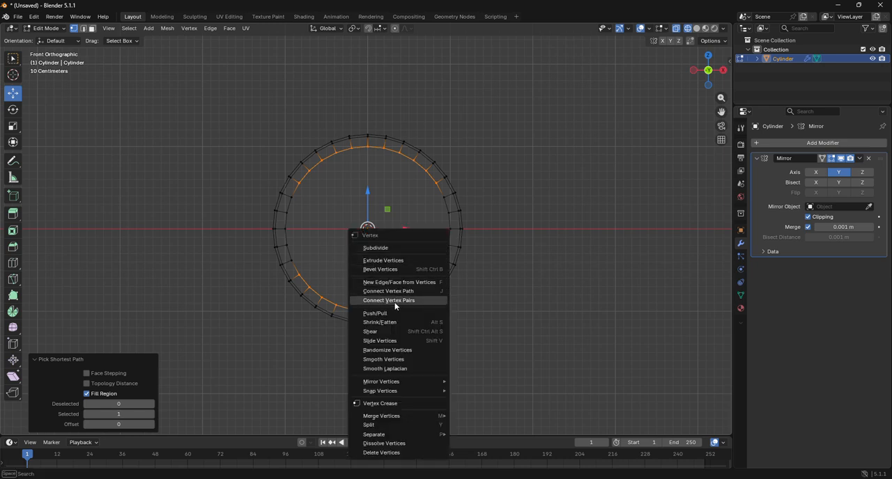
mouse_move(393, 416)
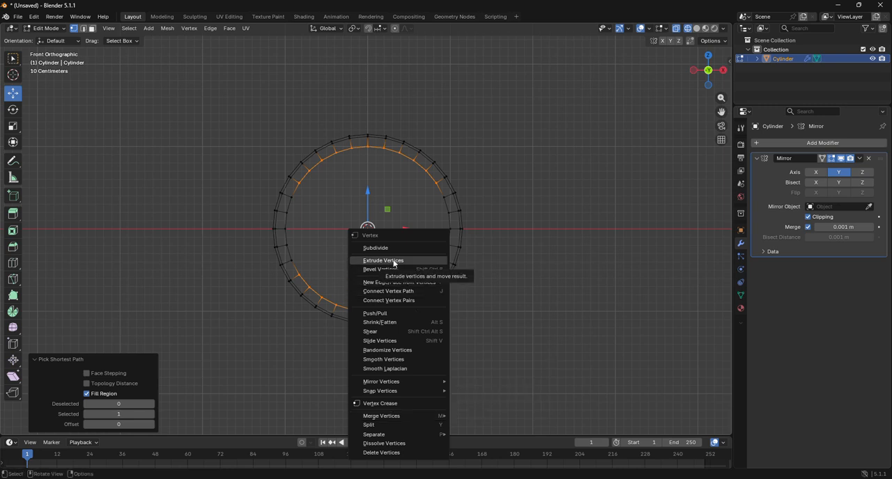
click(82, 29)
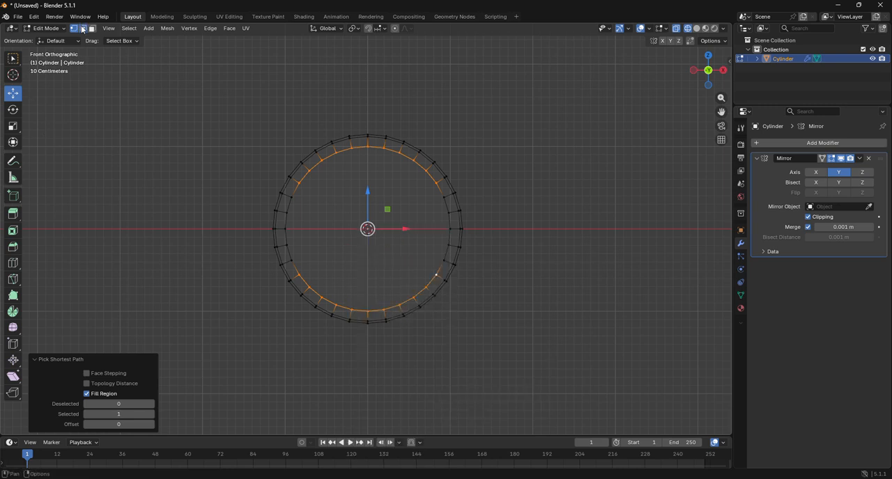
click(82, 29)
right_click(368, 175)
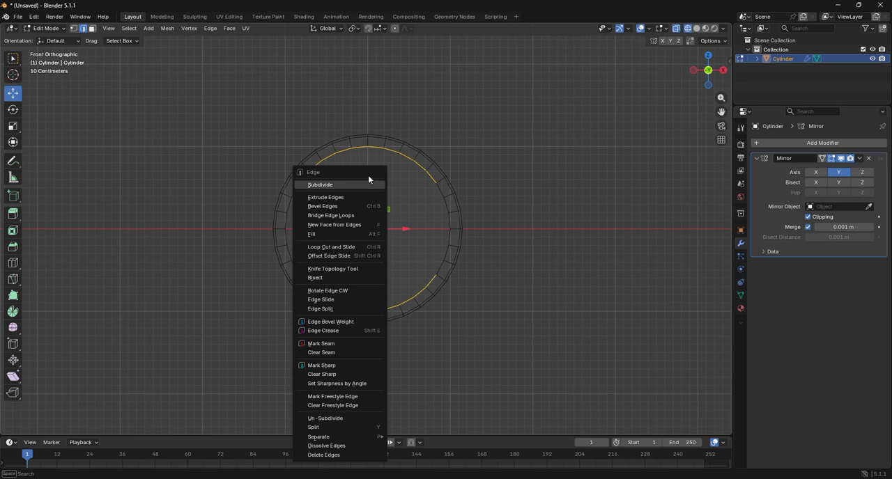
click(352, 215)
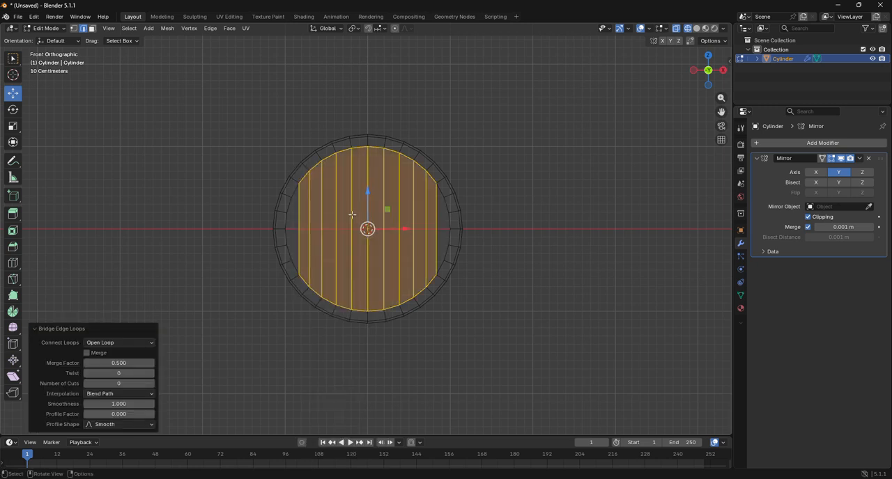
scroll(353, 219, up, 1)
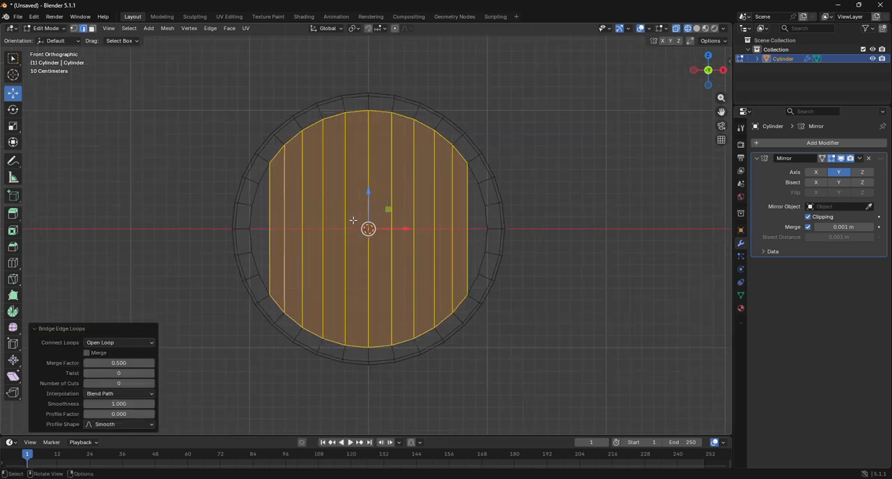
Add three horizontal loop cuts across the bridged front faces, one through the middle and one centred in each half
click(16, 262)
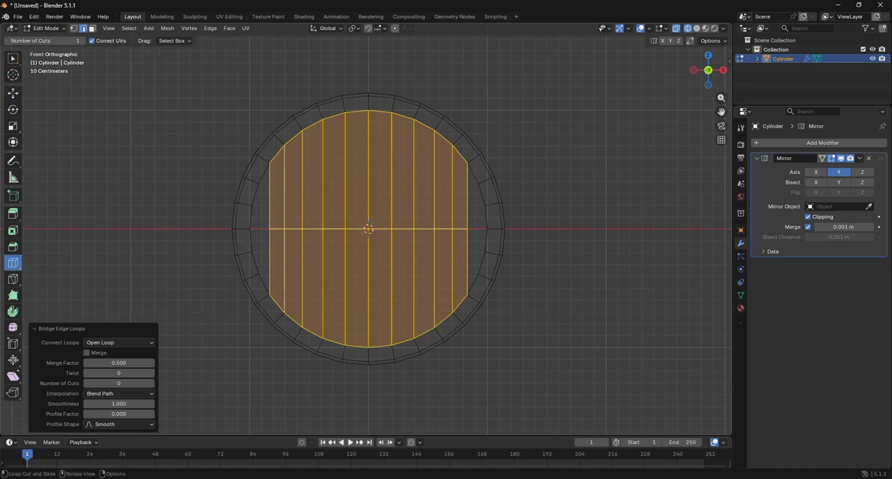
click(290, 205)
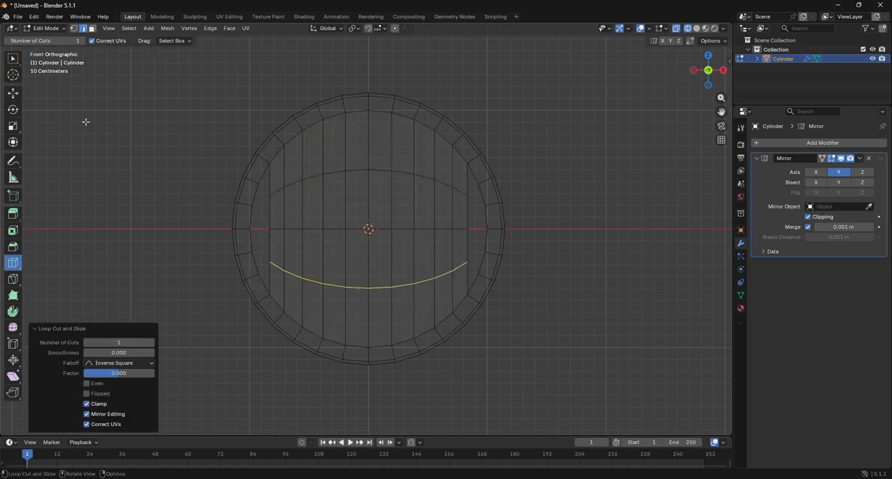
click(13, 93)
Switch to vertex selection and fill the upper and lower gaps between the left rim and the bridged faces with four-vertex faces
click(73, 28)
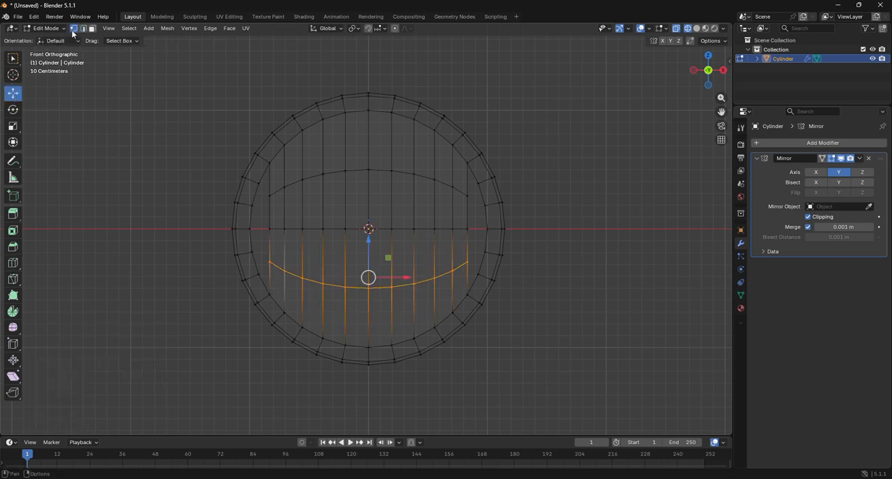
click(258, 183)
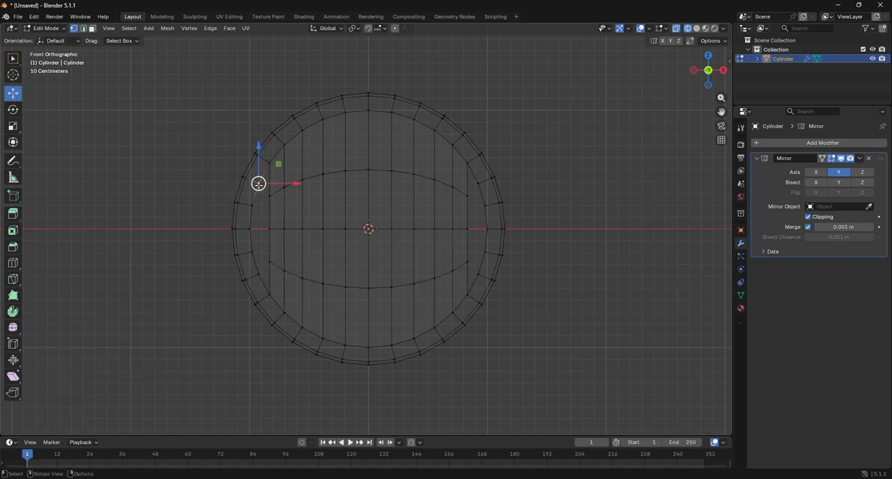
drag(258, 184, 262, 186)
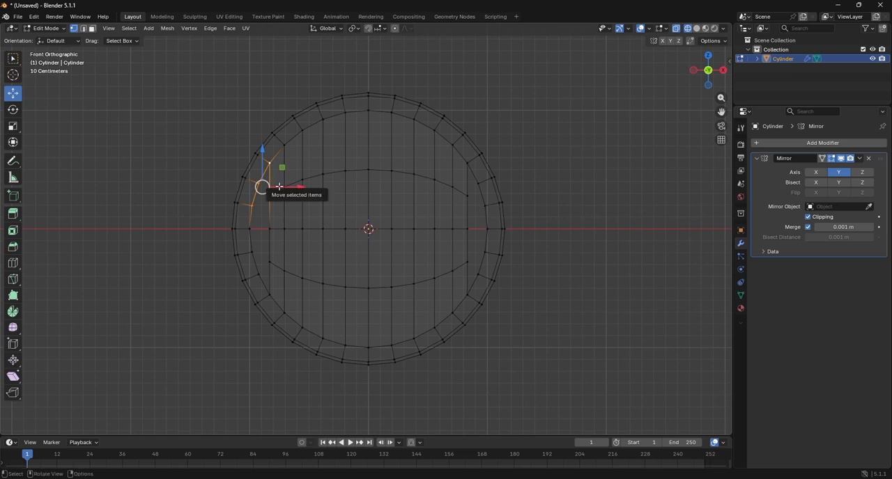
click(251, 252)
drag(252, 252, 262, 270)
key(f)
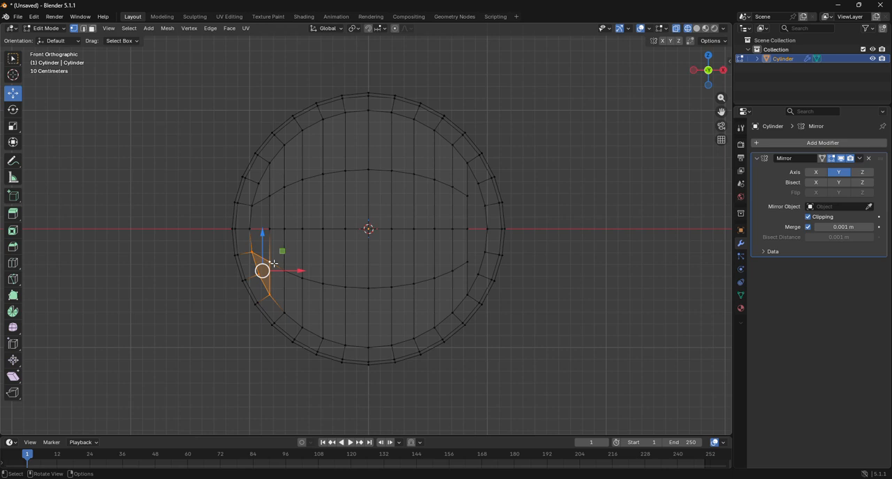
Fill the two remaining left rim gaps directly above and below the horizontal midline with four-vertex faces
click(252, 206)
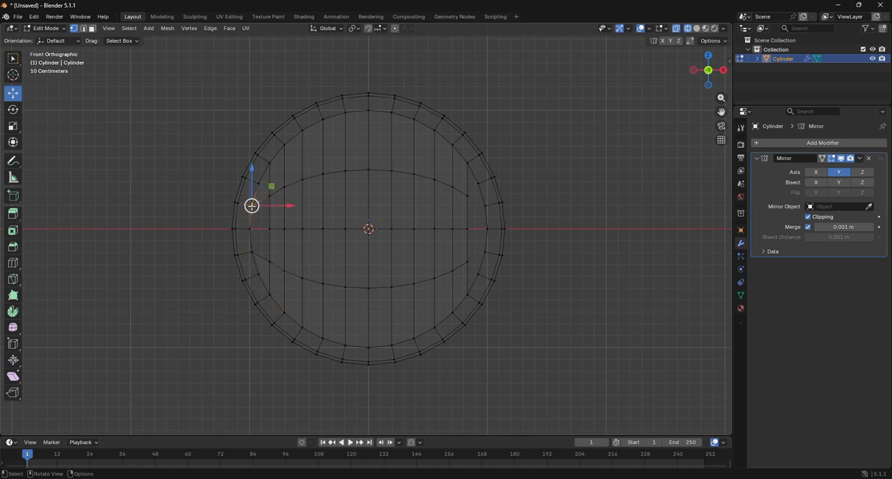
shift+click(248, 230)
shift+click(267, 230)
shift+click(270, 195)
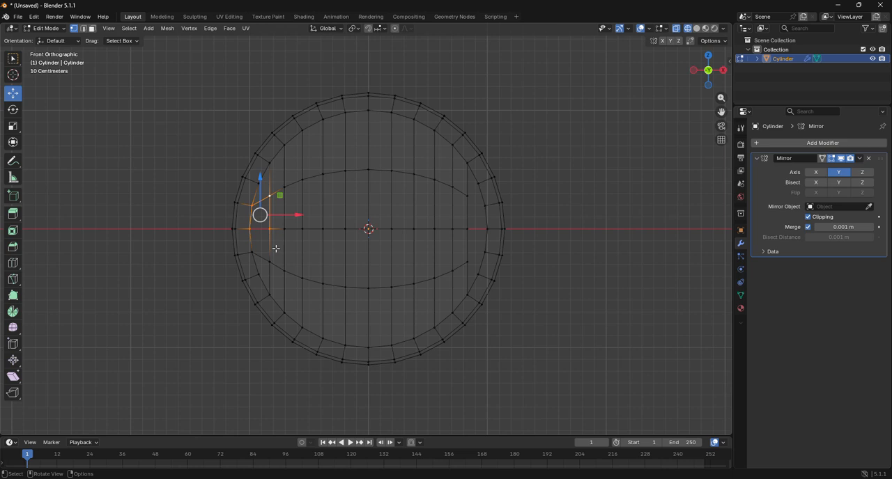
key(f)
click(250, 228)
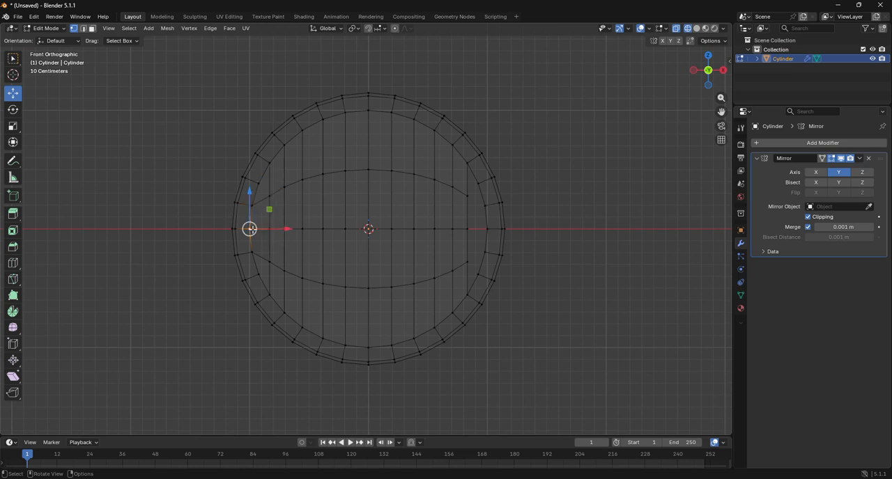
shift+click(269, 230)
shift+click(270, 259)
shift+click(251, 249)
key(f)
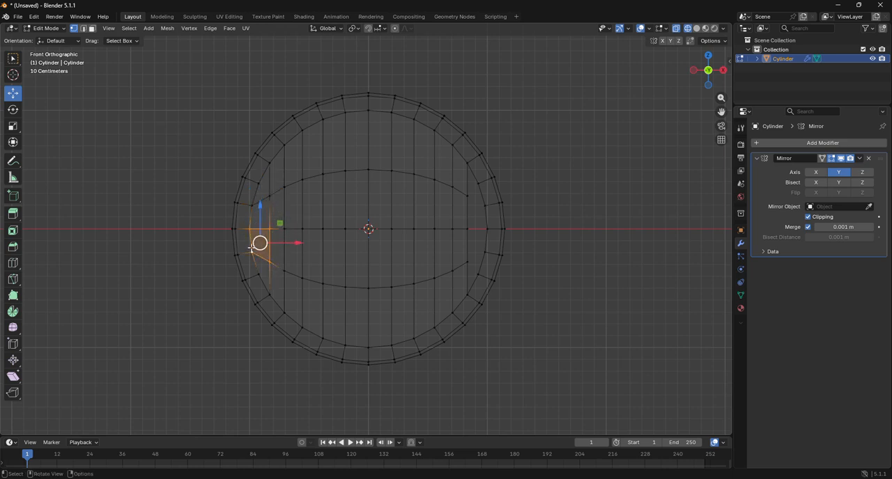
Select all vertices right of the vertical centre line in the front view and delete them
click(588, 253)
scroll(552, 231, down, 4)
drag(369, 149, 478, 333)
key(x)
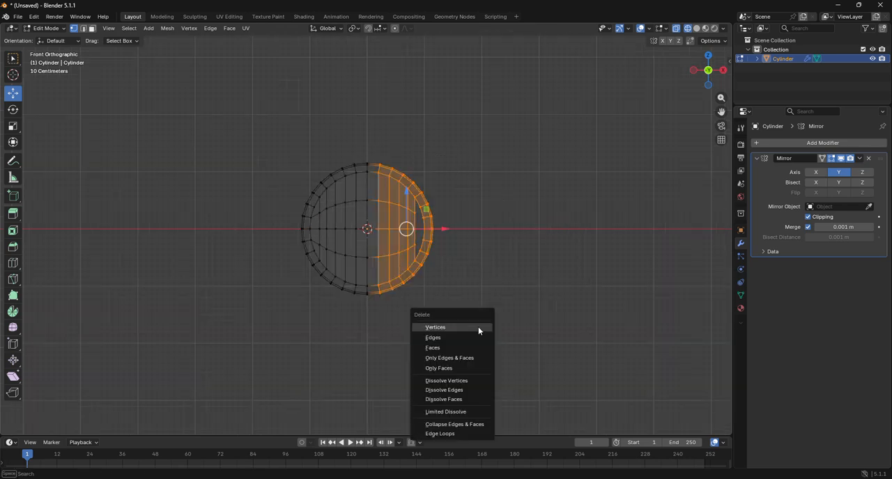
click(478, 326)
Switch to Object Mode and apply all transforms to the cylinder
click(53, 29)
click(51, 39)
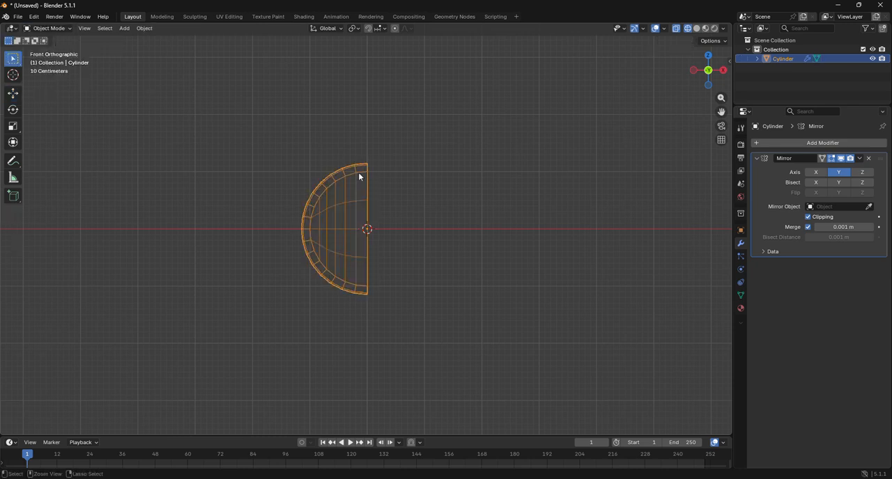
key(ctrl+o)
click(529, 121)
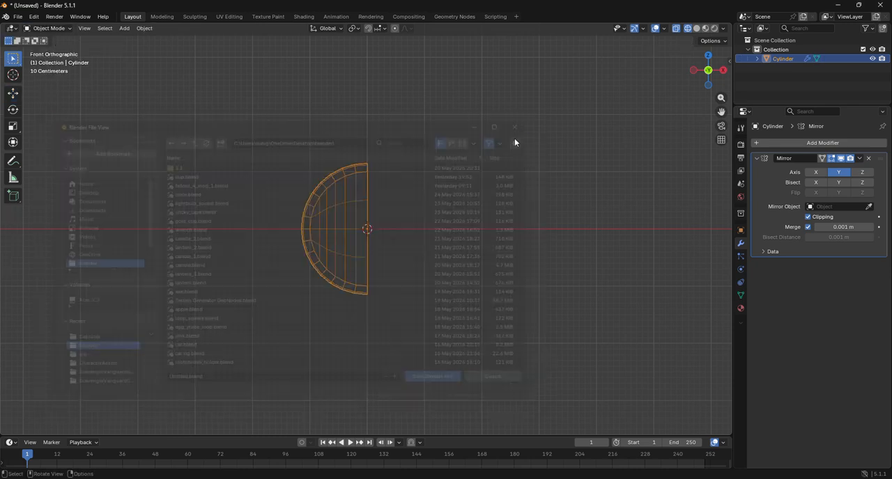
key(ctrl+a)
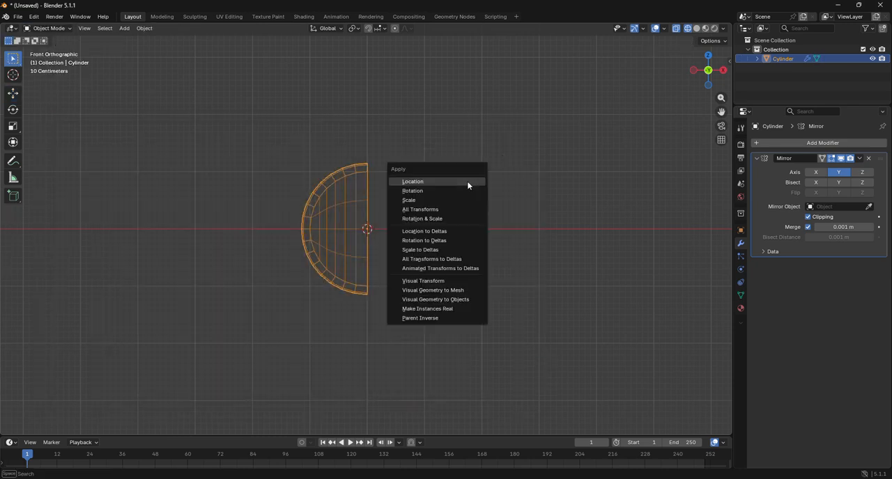
click(431, 209)
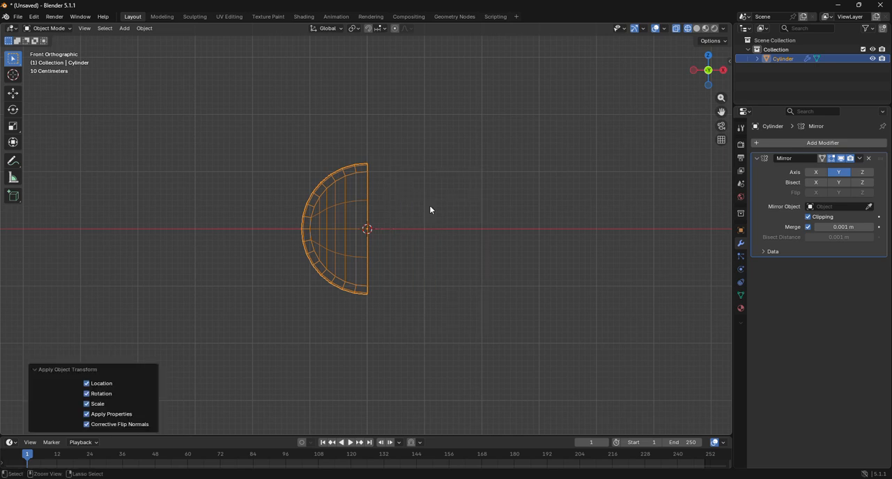
key(ctrl+s)
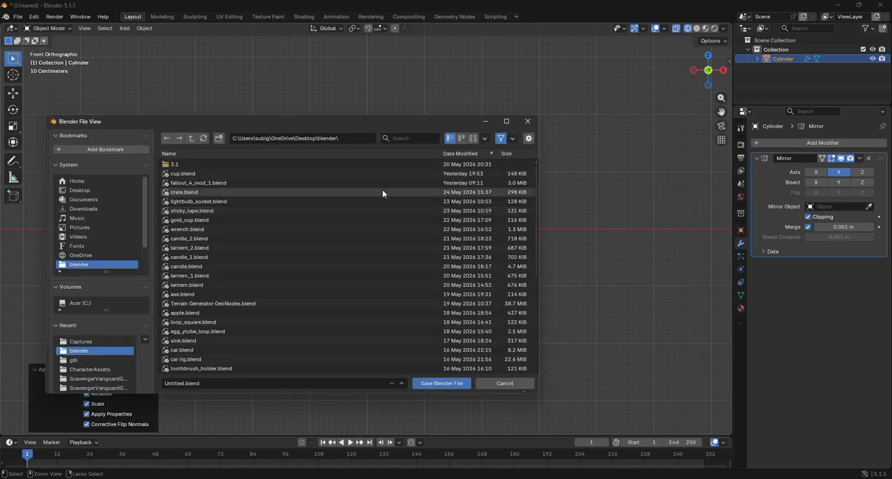
click(528, 121)
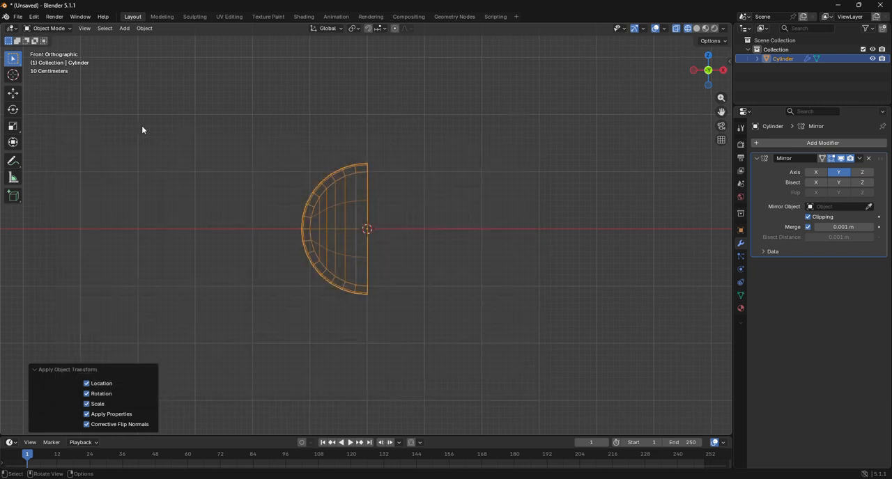
Return to Edit Mode and enable the X axis on the Mirror modifier alongside Y
click(47, 28)
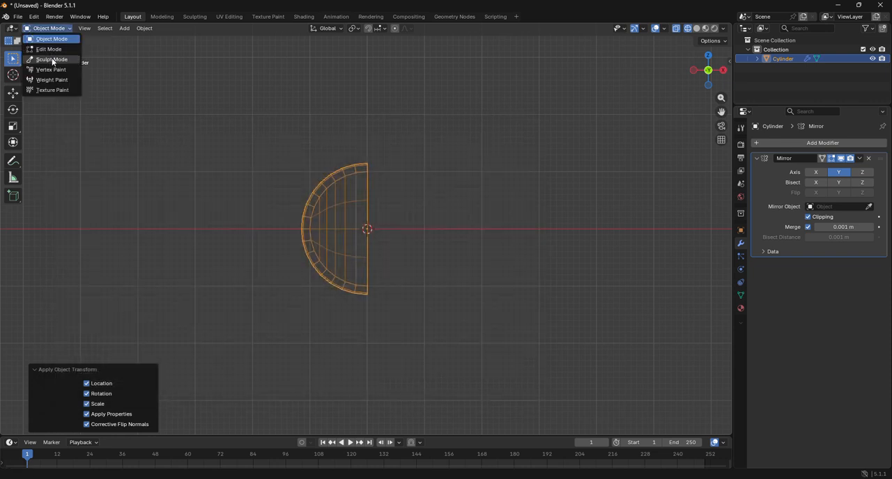
click(52, 61)
click(48, 28)
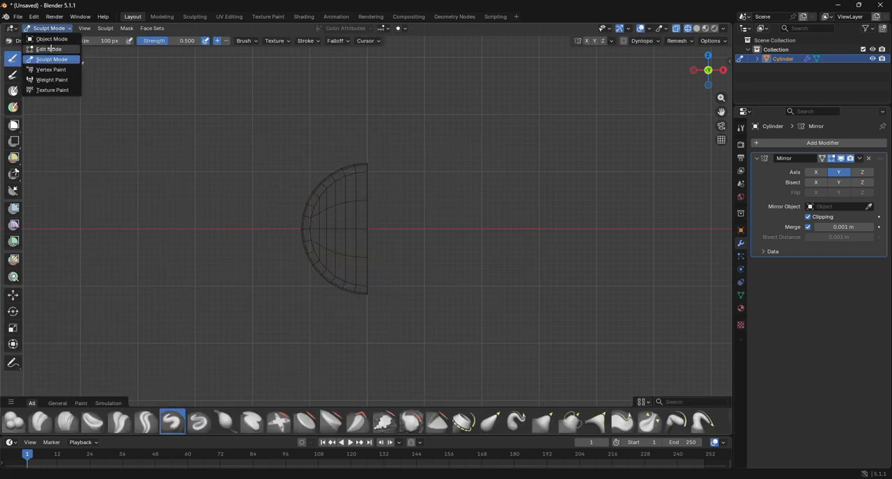
click(49, 49)
click(816, 172)
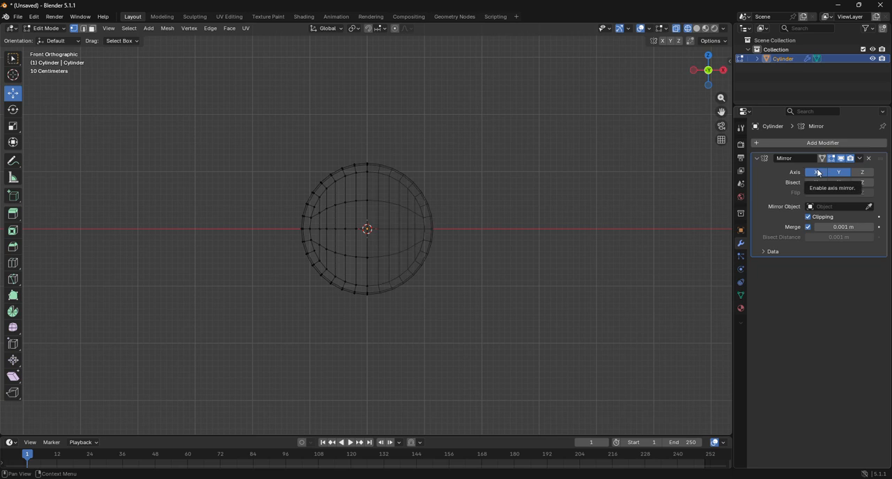
Switch the viewport to solid shading and add a Subdivision Surface modifier below the Mirror modifier
click(696, 28)
mouse_move(711, 72)
mouse_down()
mouse_move(697, 84)
mouse_move(635, 78)
mouse_up()
click(784, 140)
click(785, 139)
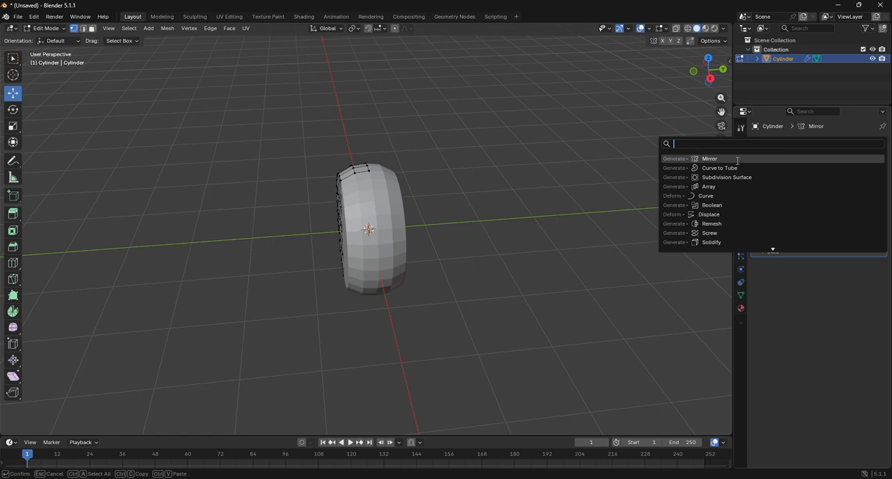
click(722, 178)
drag(710, 72, 672, 78)
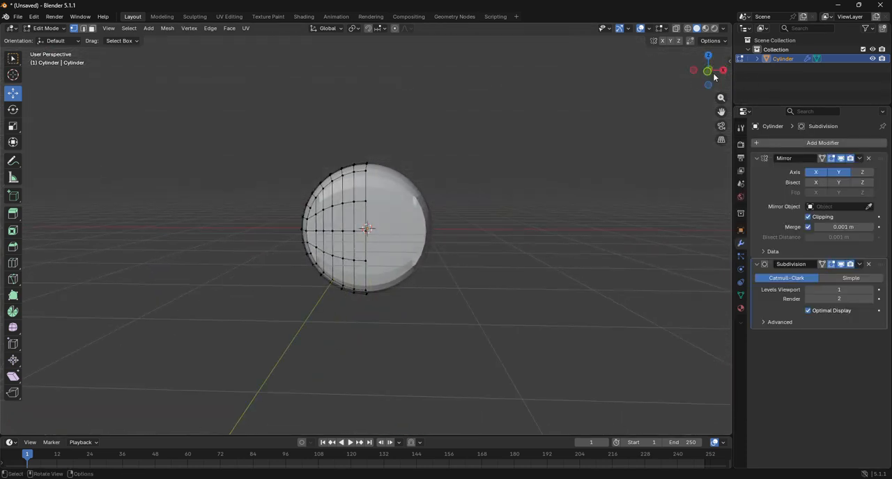
mouse_move(882, 264)
mouse_down()
mouse_move(880, 150)
mouse_move(881, 268)
mouse_up()
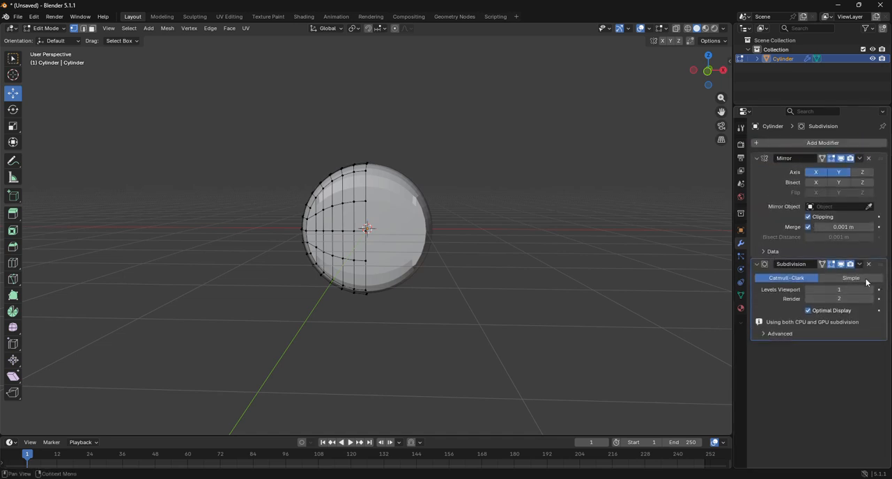
Switch to face selection and select all faces of the flat front cap's left half in the front view
drag(708, 70, 741, 95)
click(715, 77)
scroll(371, 183, up, 4)
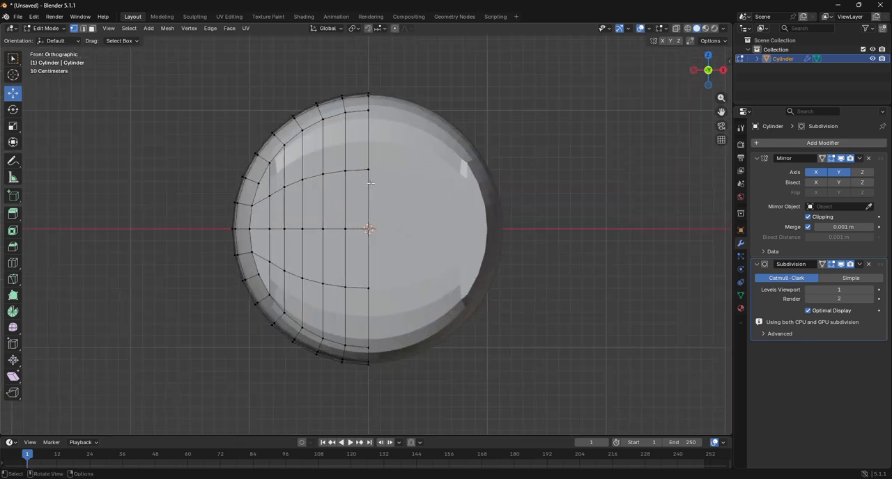
scroll(370, 184, up, 1)
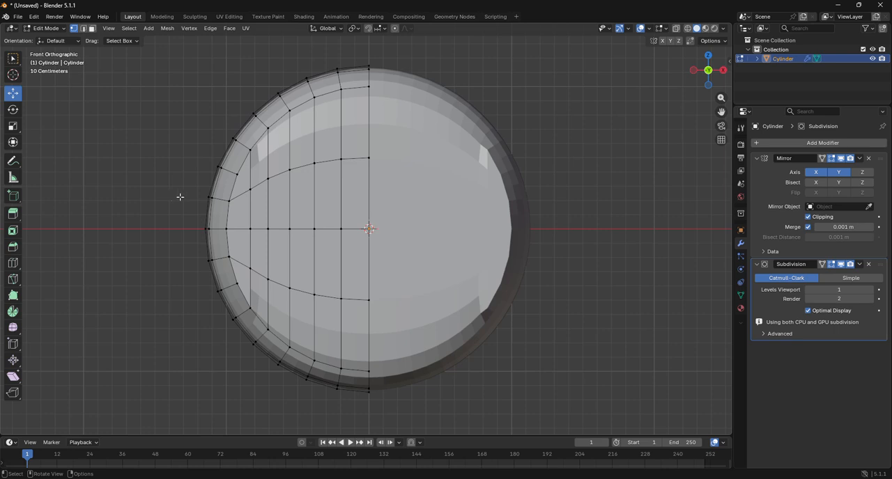
click(92, 28)
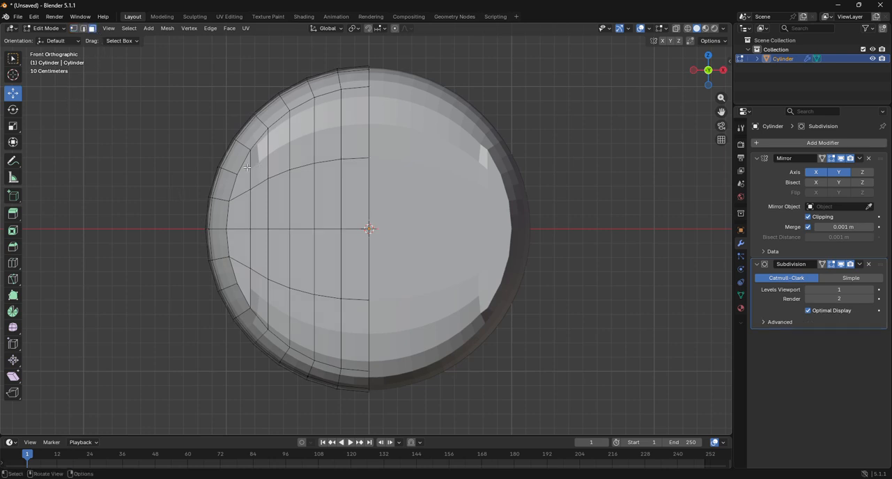
drag(246, 167, 353, 295)
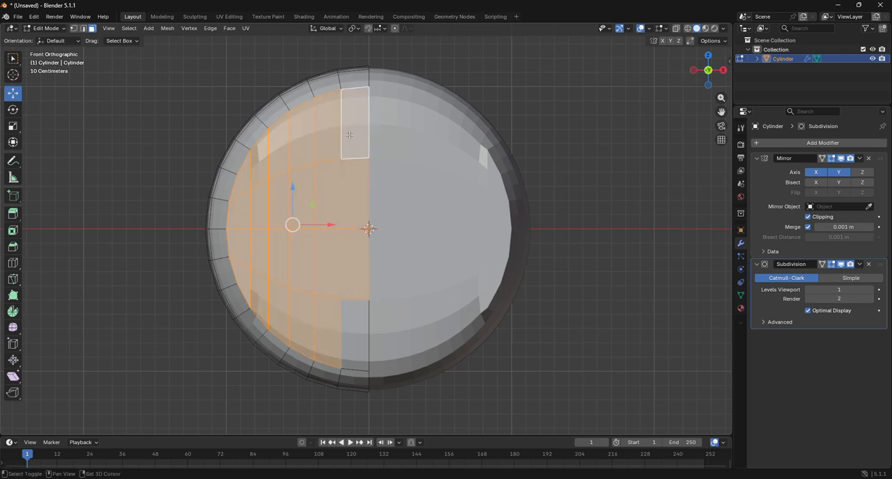
click(359, 317)
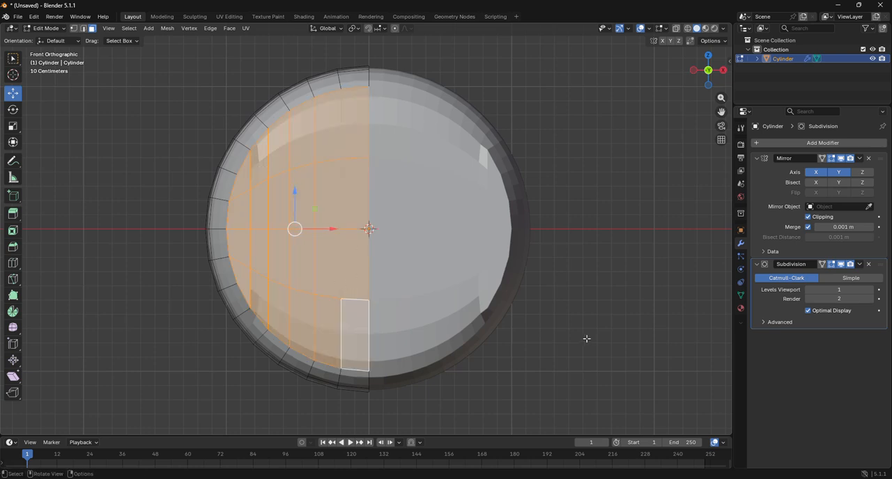
In the left view, add a loop cut around the rim close to the flat front edge, at a slide factor of about -0.873
click(46, 28)
click(52, 41)
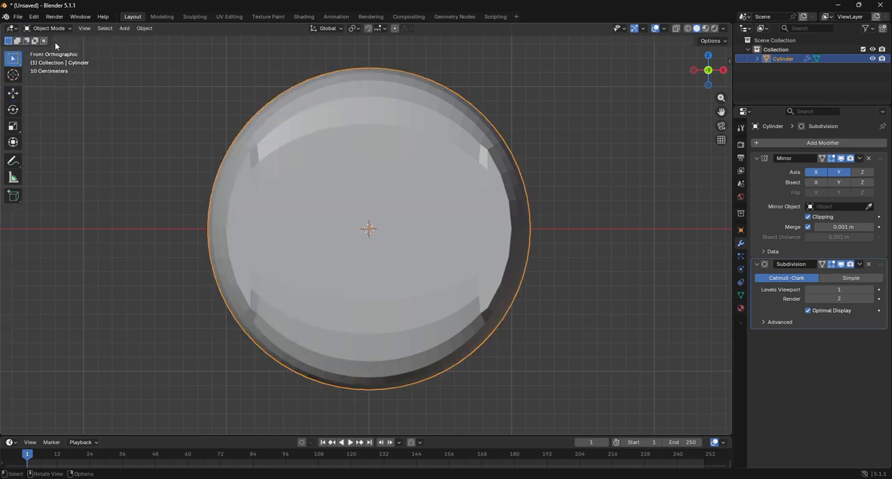
click(46, 28)
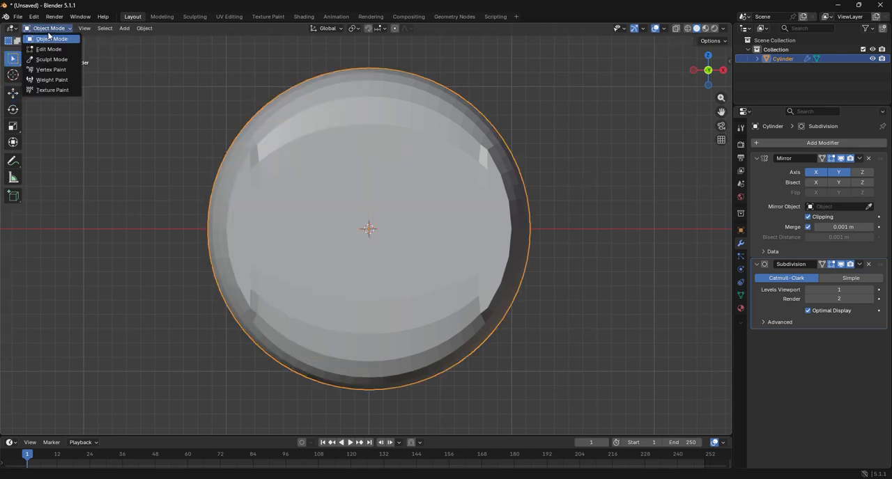
click(50, 51)
click(694, 70)
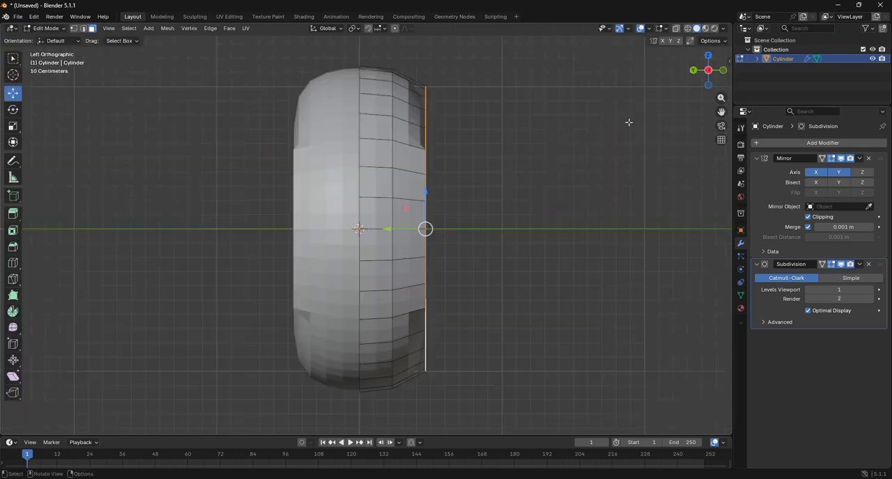
click(12, 265)
click(417, 155)
drag(414, 148, 425, 152)
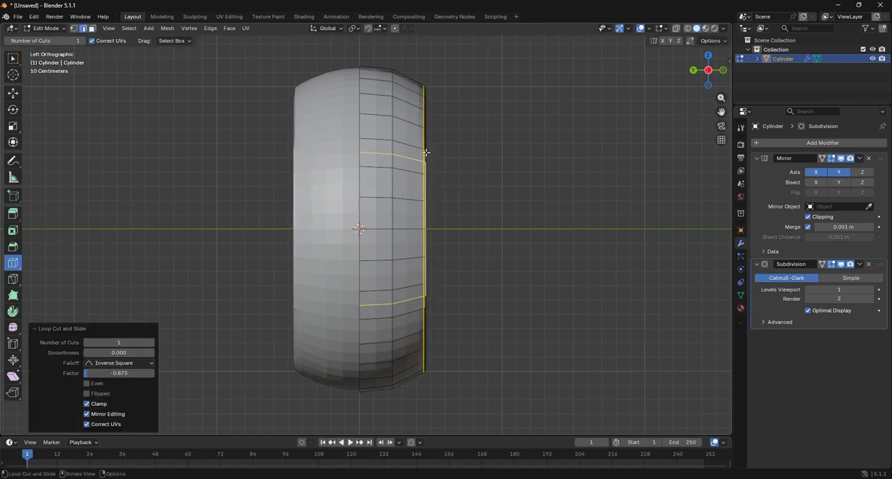
Select the whole mesh, merge its vertices by distance at 0.0001 m, and activate the Move tool
drag(707, 74, 670, 167)
key(a)
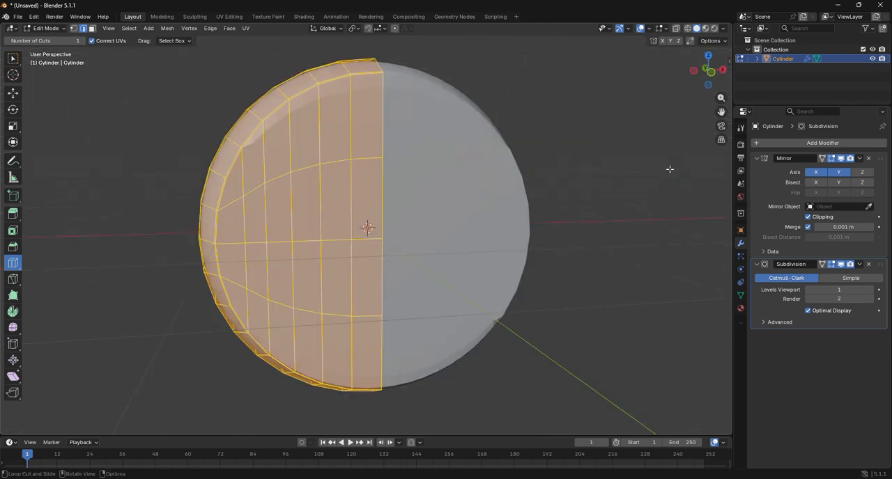
key(m)
click(663, 198)
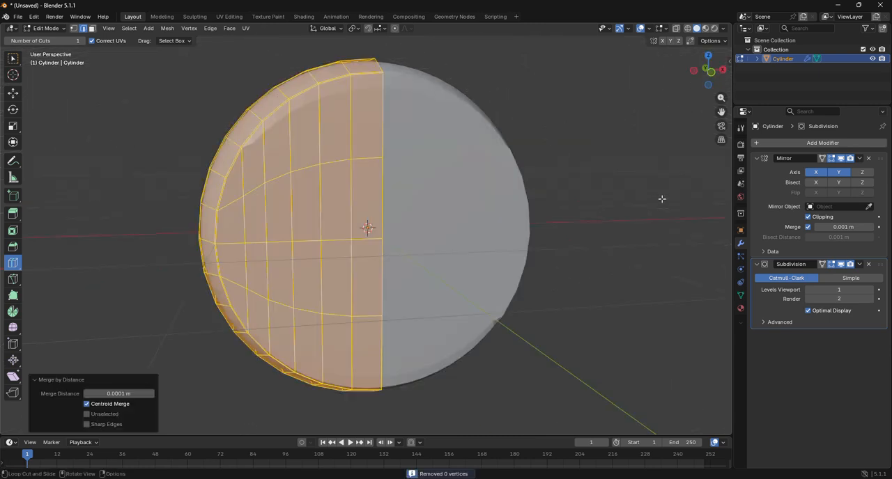
click(12, 92)
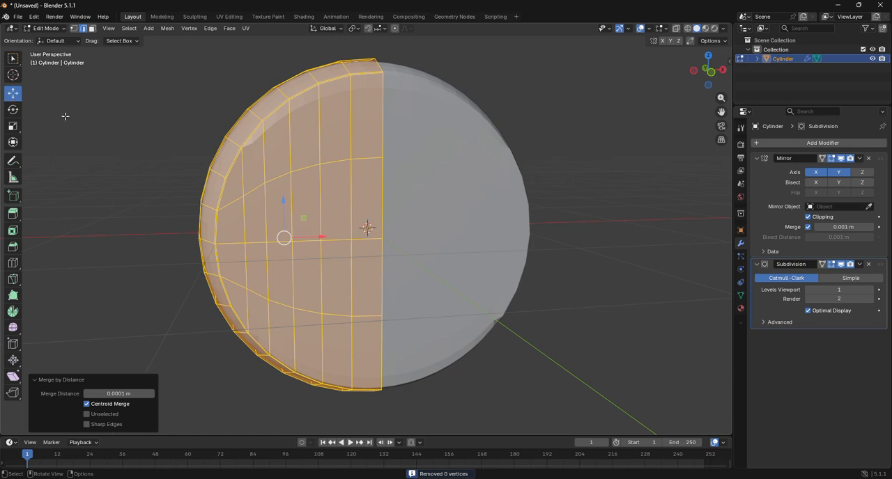
Deselect the mesh, apply the Mirror modifier in Object Mode, and return to Edit Mode in the top view
click(65, 116)
drag(711, 72, 627, 52)
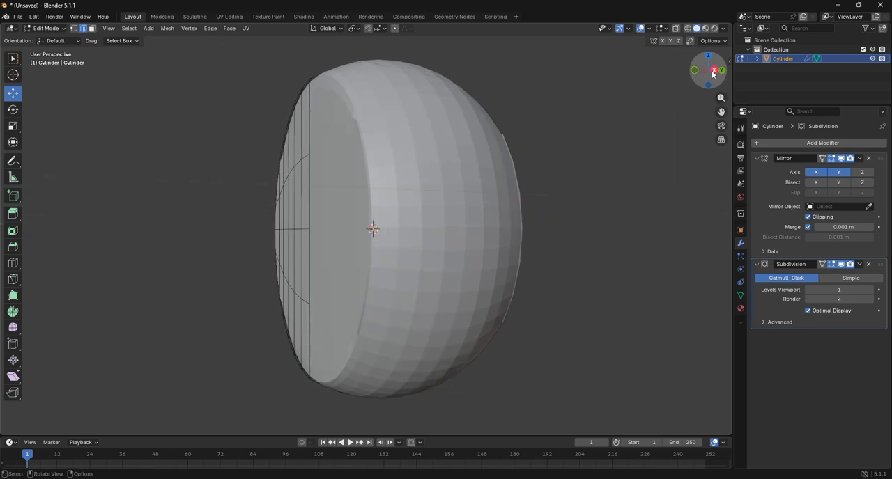
click(714, 71)
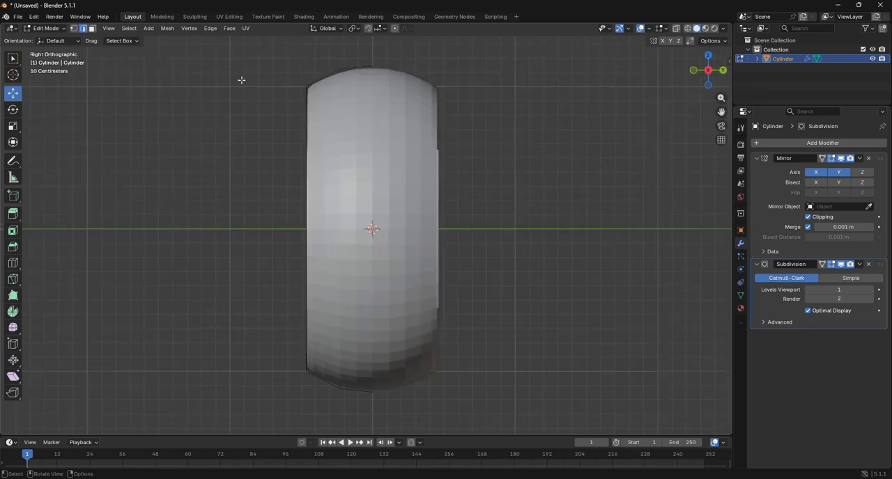
click(53, 28)
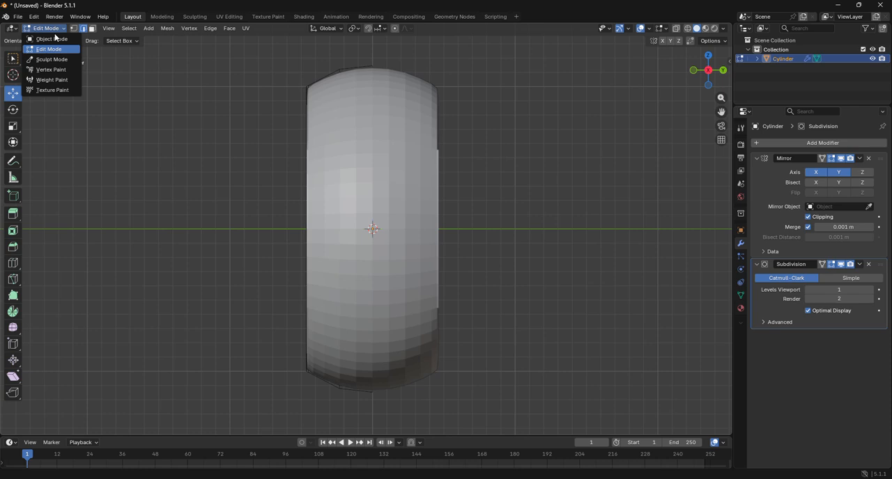
click(55, 39)
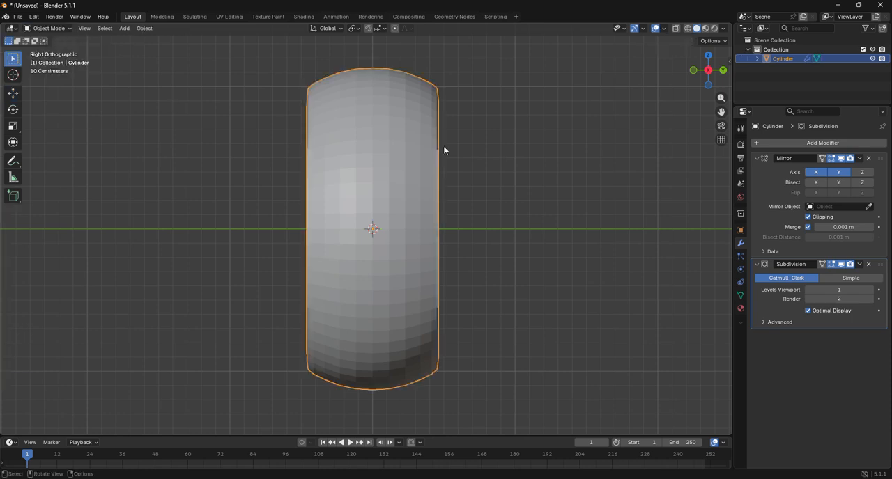
click(859, 158)
click(816, 169)
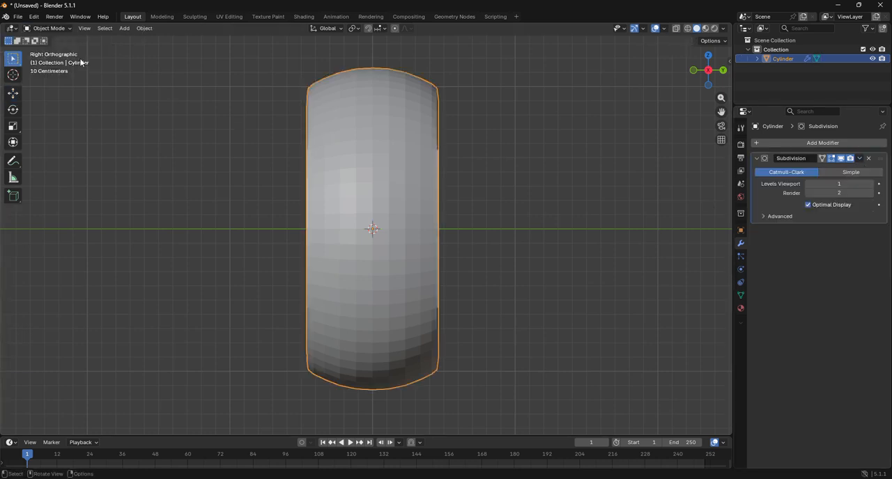
click(47, 28)
click(54, 53)
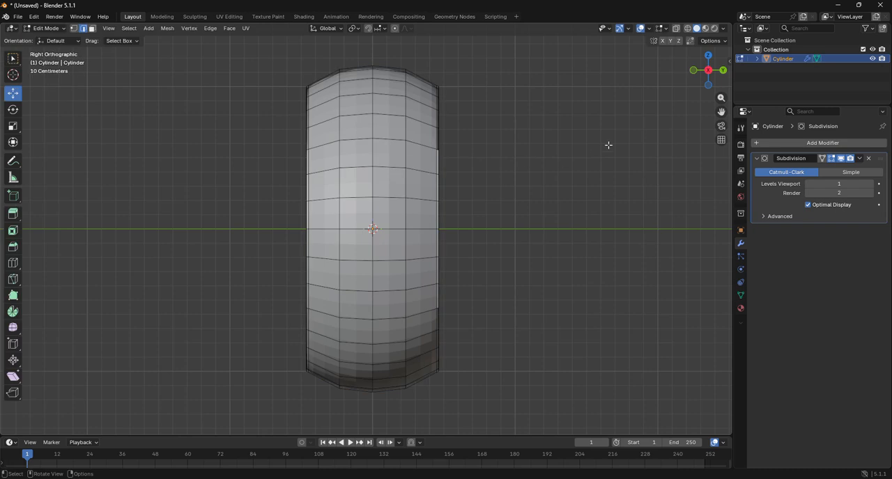
click(705, 70)
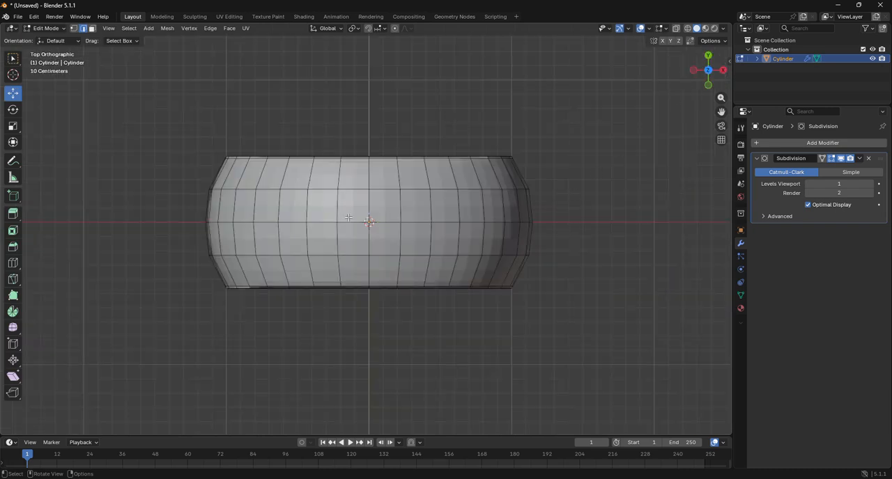
In face selection, select the central block of faces, two rows by four columns, on top of the rounded body
key(a)
key(alt+a)
drag(349, 205, 402, 241)
click(395, 235)
drag(359, 214, 384, 236)
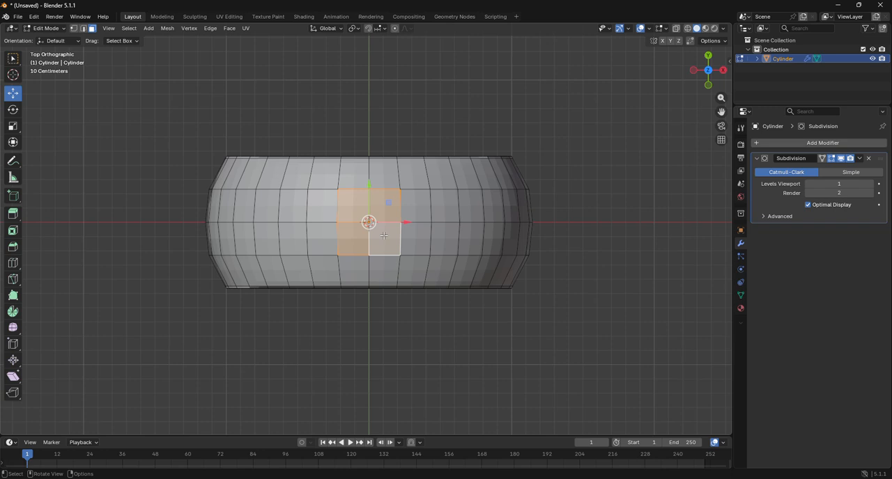
shift+drag(327, 206, 411, 242)
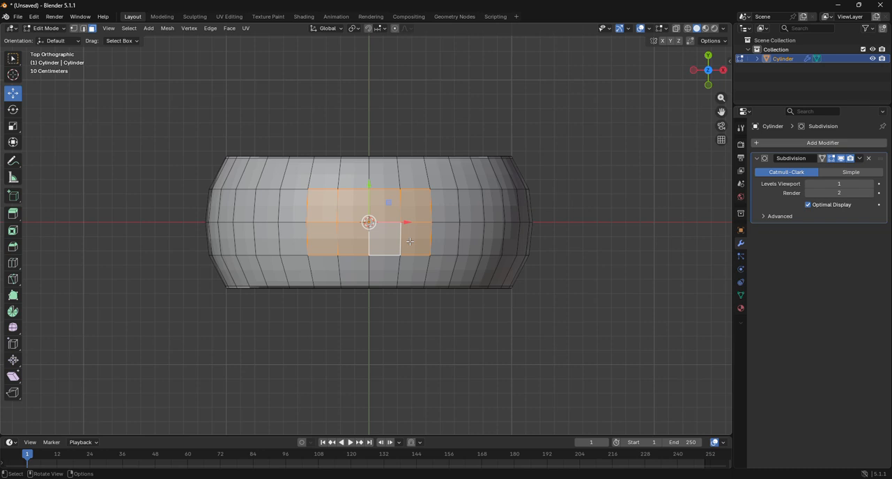
key(a)
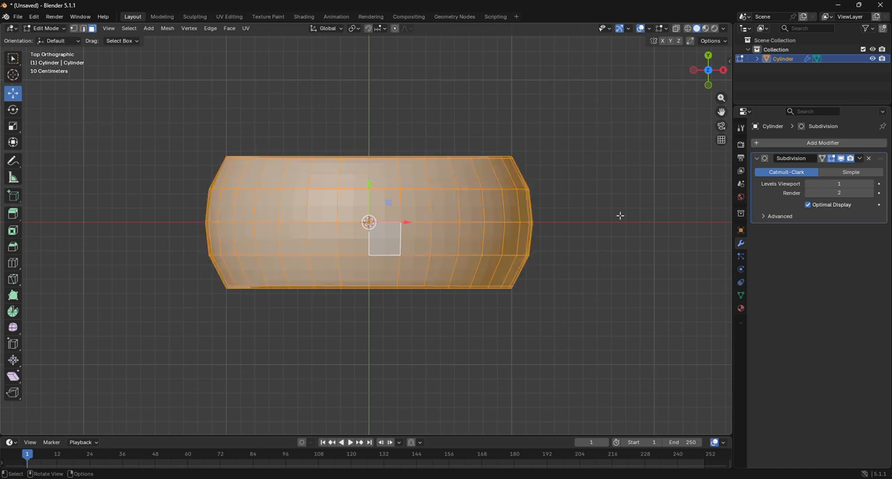
key(s)
key(y)
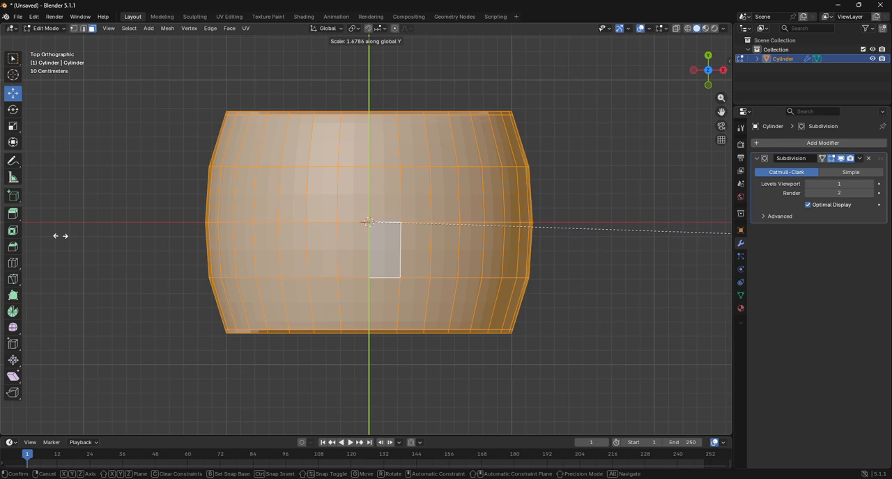
key(Escape)
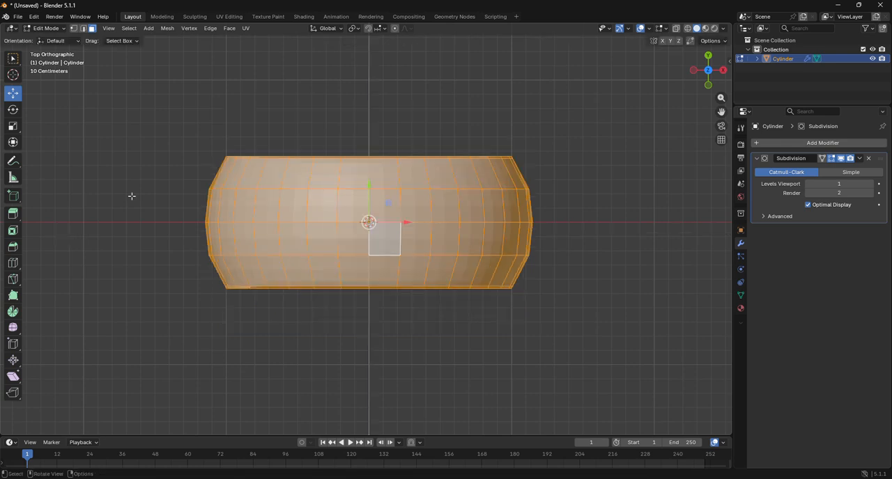
Add a centred loop cut in the face band beside the front rim and scale the new loop to about 1.03
click(55, 28)
click(14, 265)
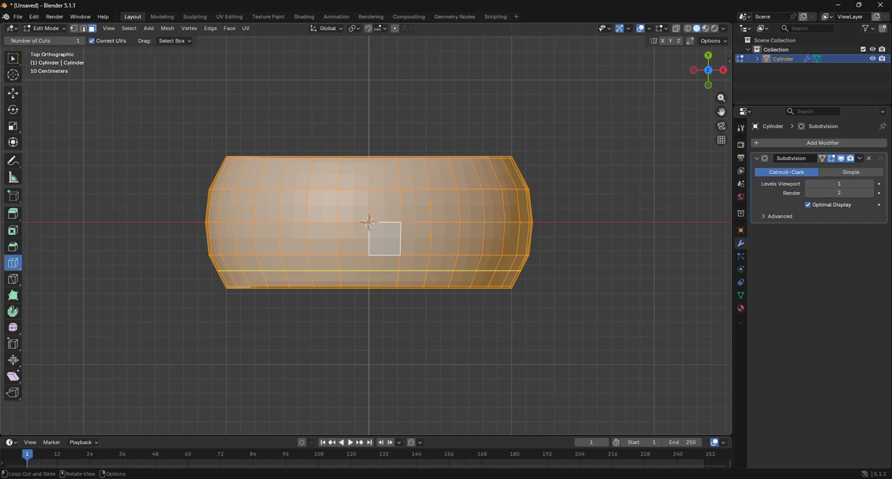
click(371, 273)
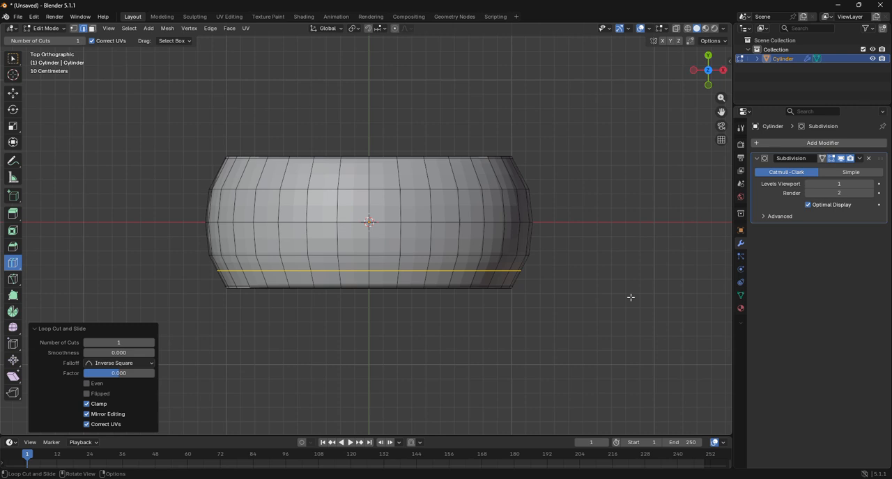
key(s)
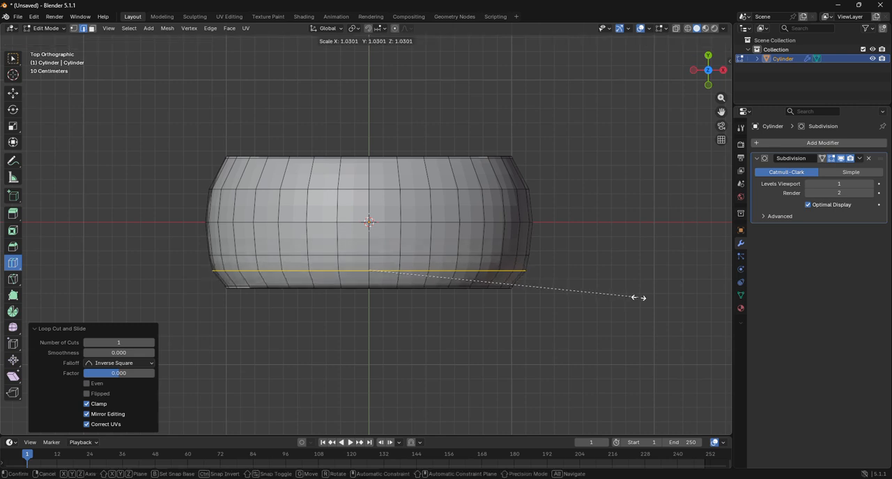
click(634, 297)
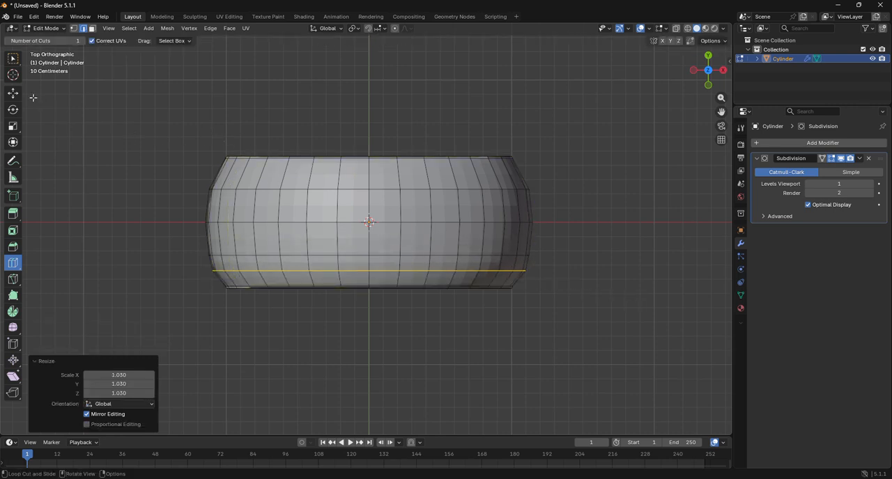
In vertex selection with X-ray enabled, delete all vertices of the body's rear half beyond the centre ring
click(9, 96)
click(73, 28)
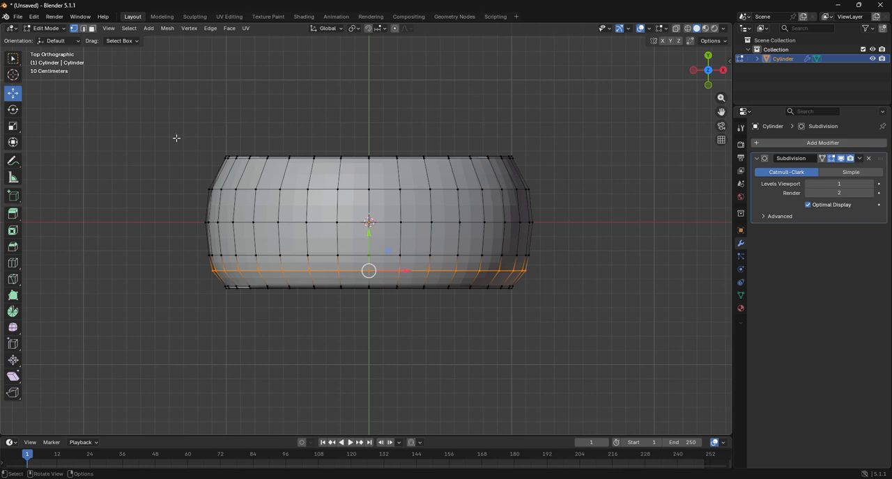
key(alt+z)
drag(161, 133, 586, 207)
key(x)
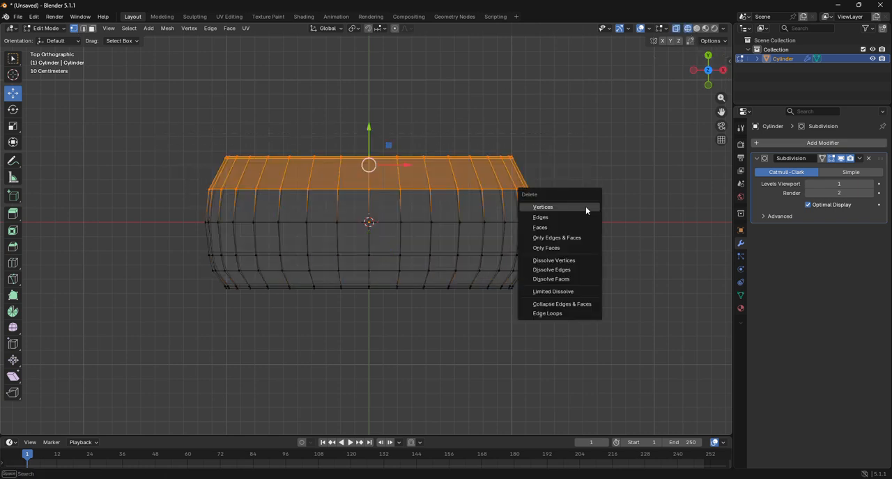
click(585, 207)
Add a Mirror modifier above the Subdivision modifier, mirroring only on the Y axis
click(821, 142)
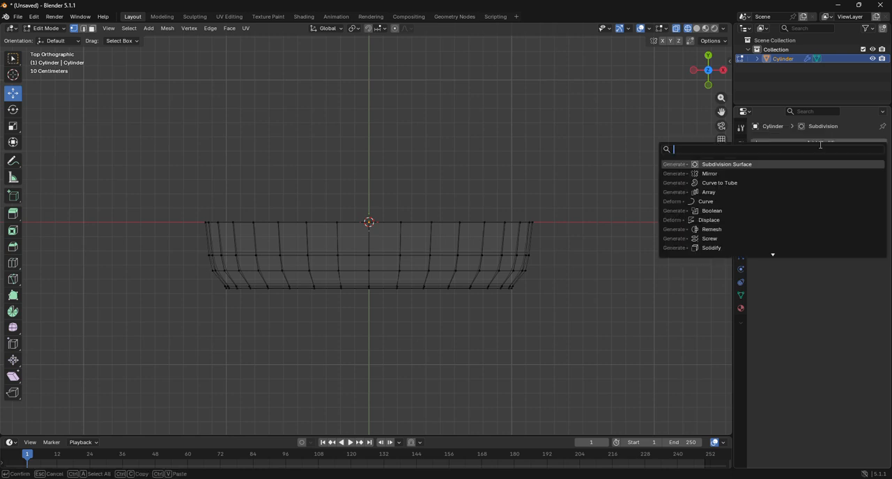
click(711, 173)
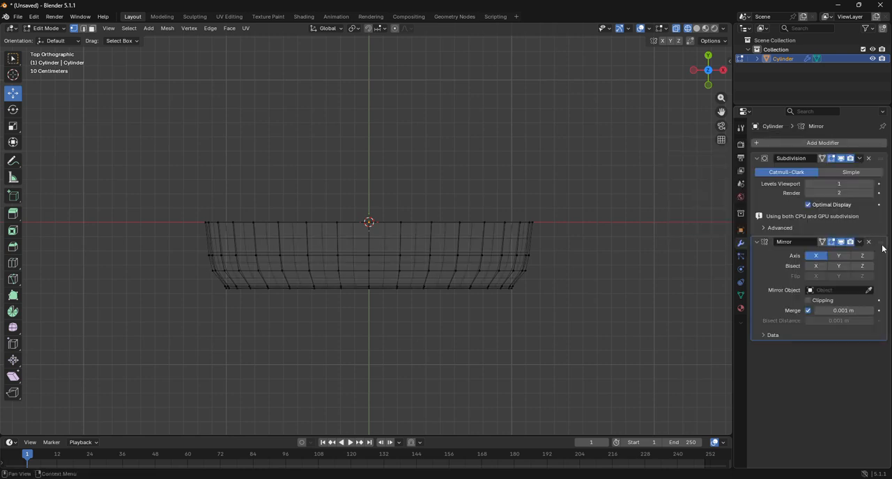
drag(879, 246, 870, 160)
click(838, 172)
click(816, 172)
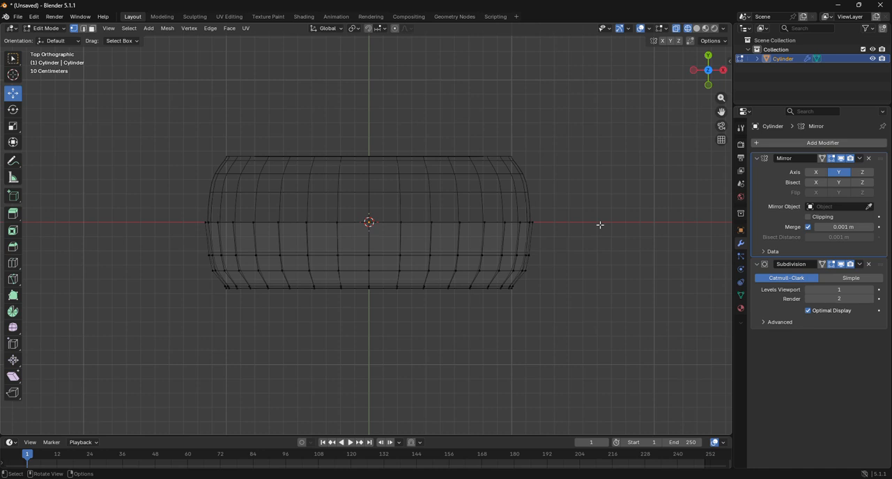
Select the added edge loop near the front rim and scale it to about 0.979
alt+click(441, 271)
key(s)
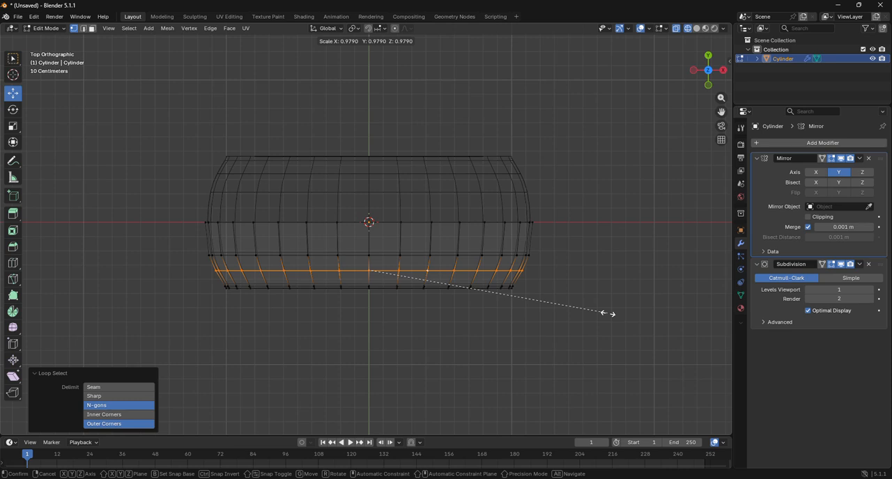
click(608, 313)
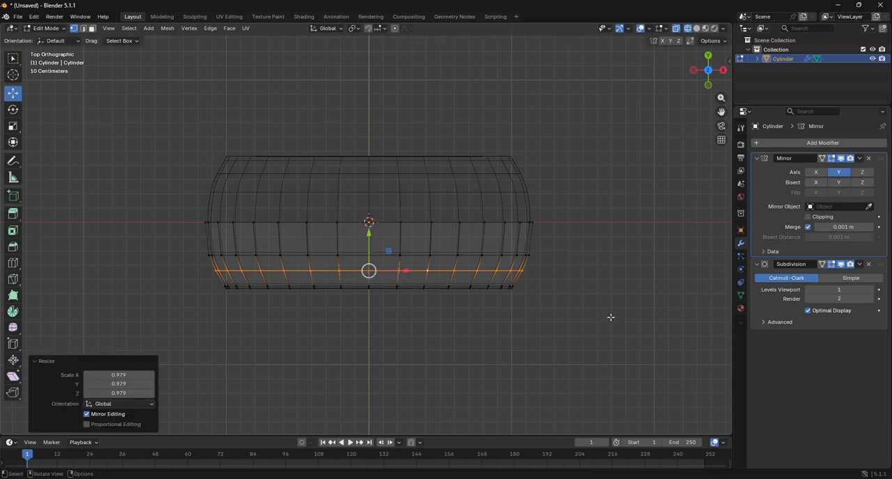
Enable clipping on the Mirror modifier, apply it in Object Mode, and return to Edit Mode
click(860, 158)
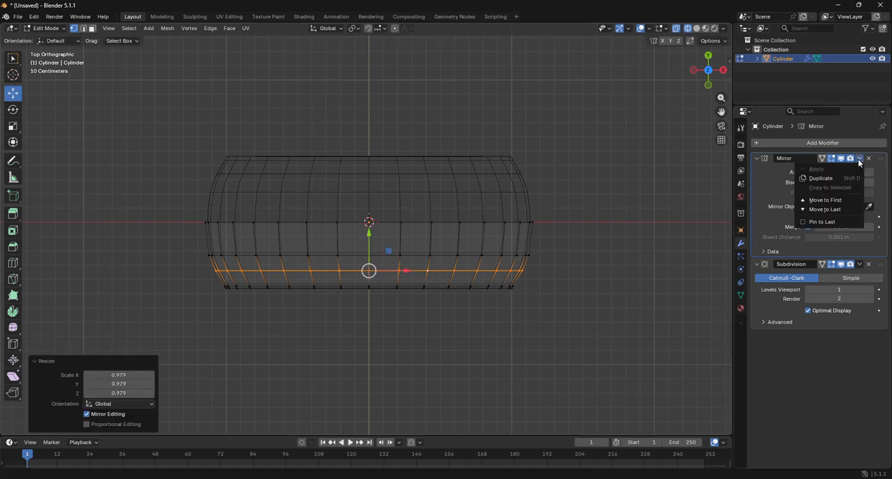
click(41, 28)
click(46, 39)
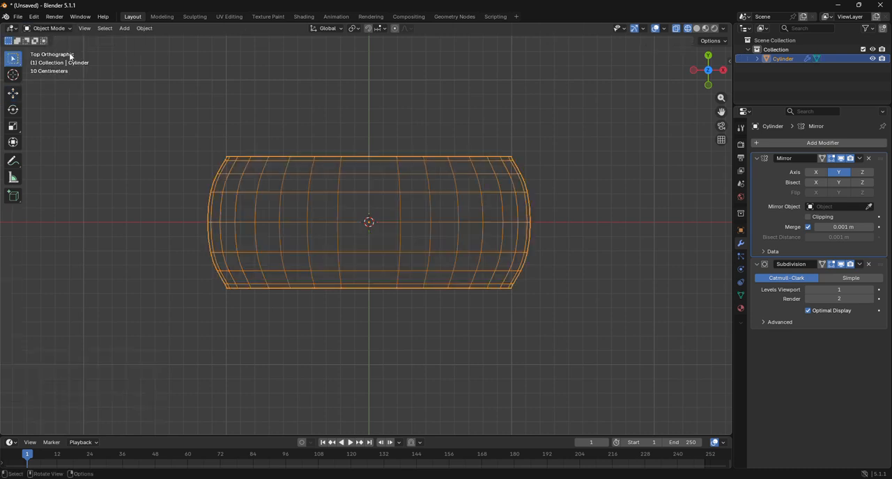
click(859, 158)
click(849, 171)
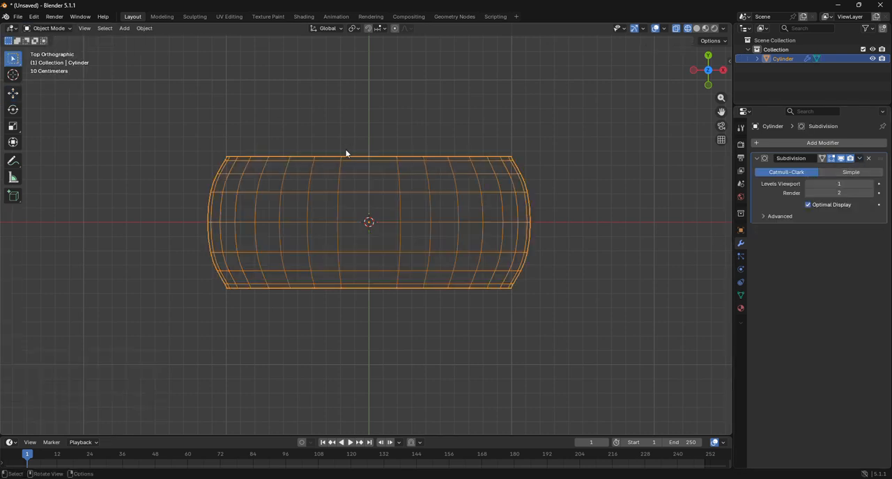
click(43, 28)
click(49, 47)
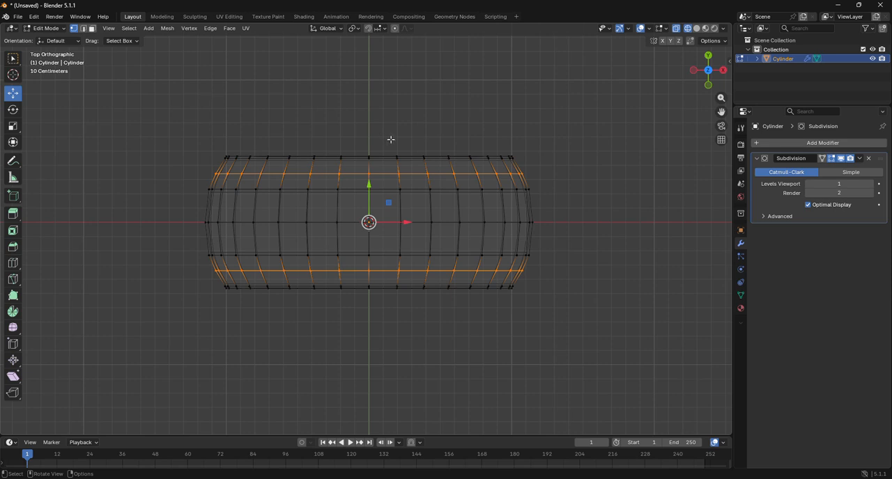
Merge the whole mesh's vertices by distance, deselect everything, and switch the viewport to solid shading
key(a)
key(m)
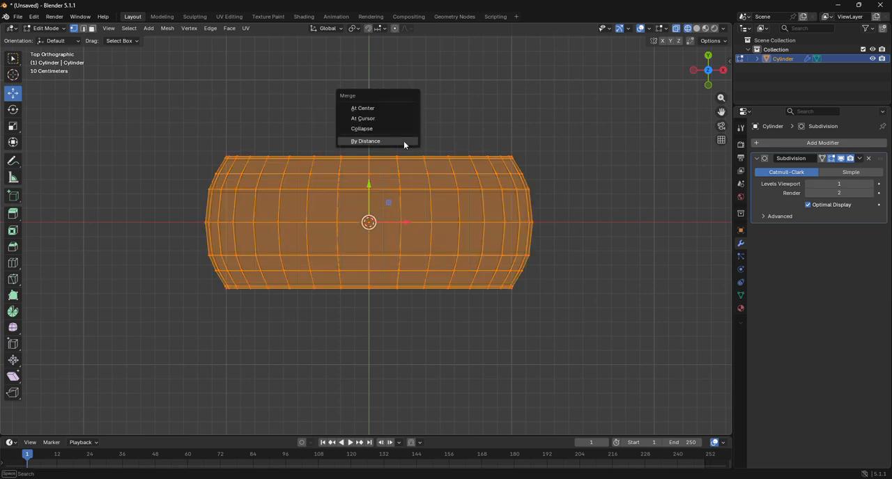
click(404, 141)
key(alt+a)
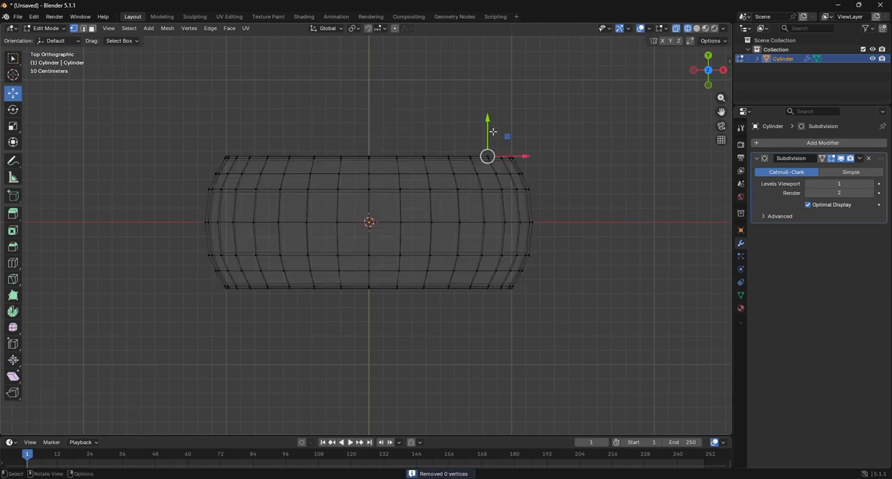
click(696, 27)
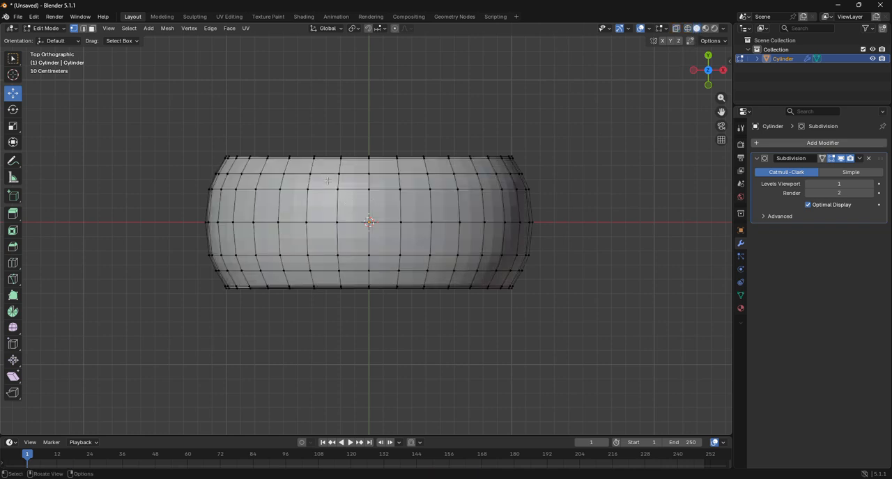
In face selection, select the central block of faces, four rows by four columns, on top of the body
drag(325, 183, 405, 262)
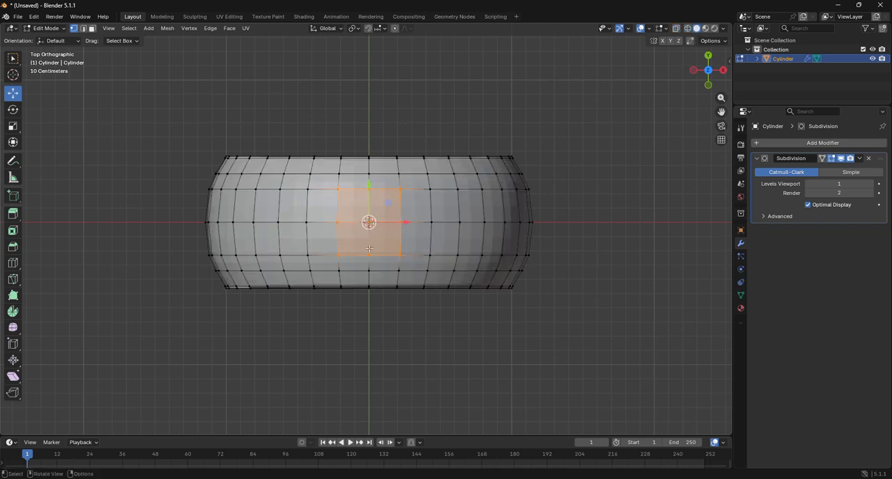
key(3)
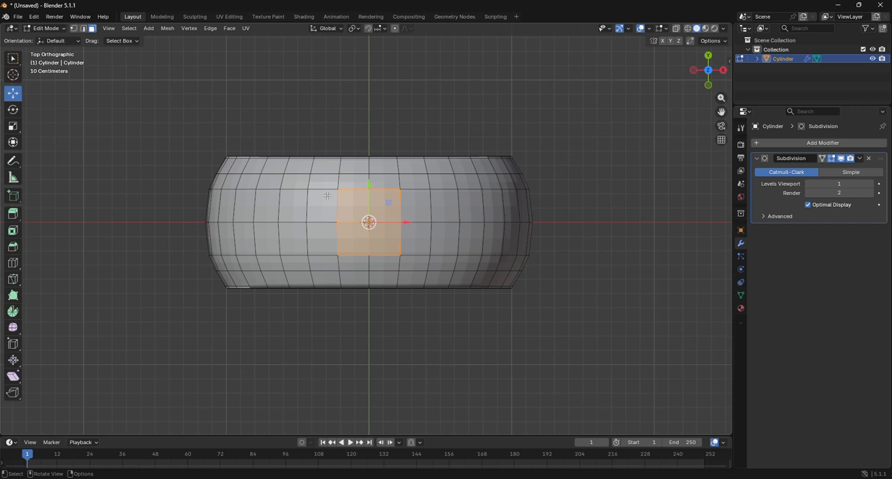
drag(322, 185, 420, 267)
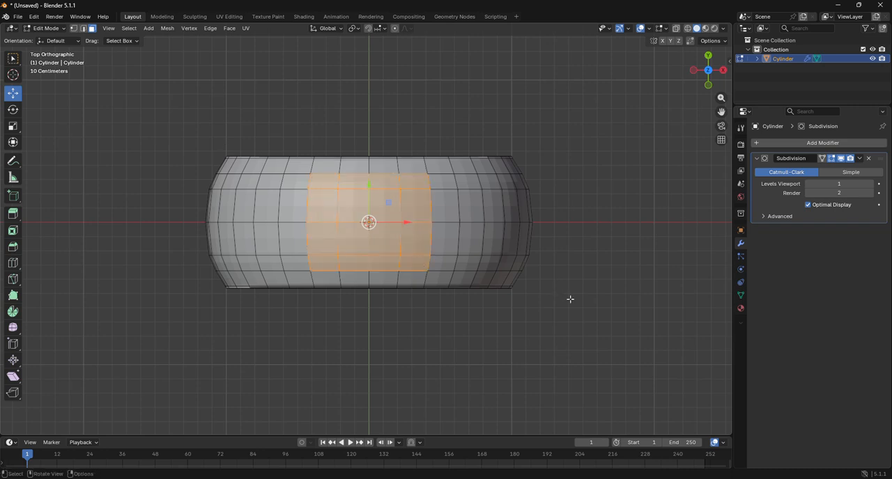
key(s)
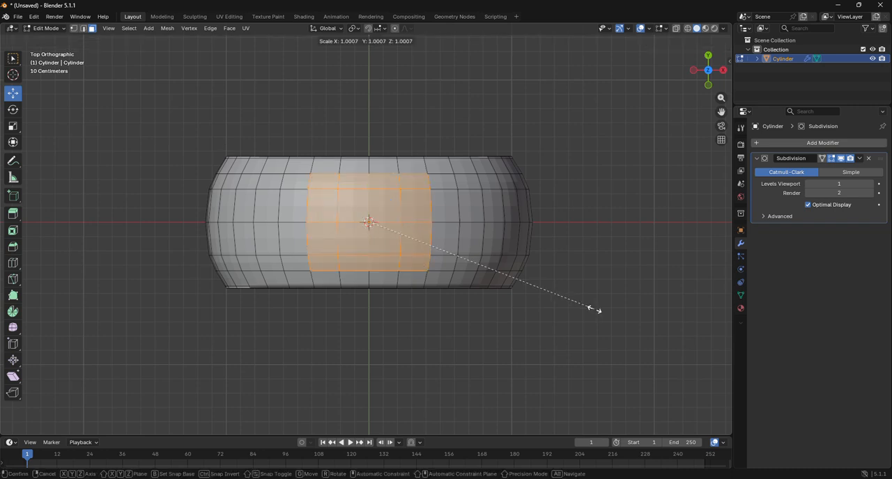
key(Escape)
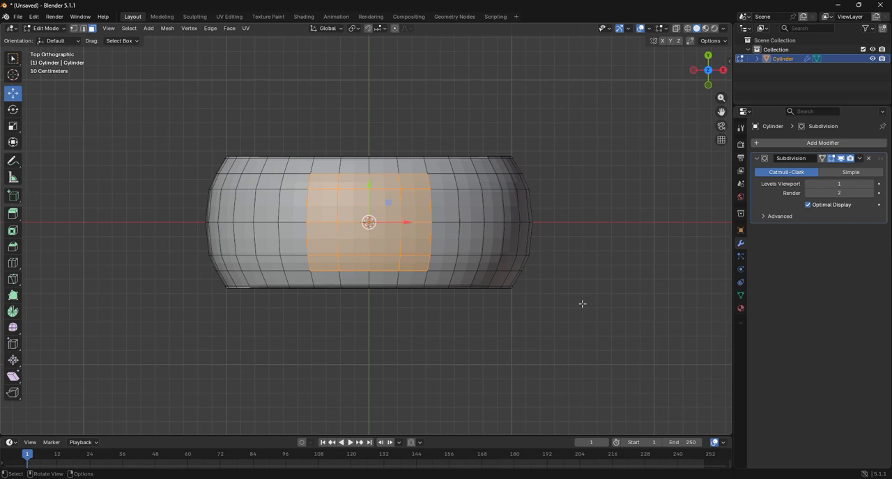
Extrude the selected central top faces in place and scale the new faces down to about 0.718
key(e)
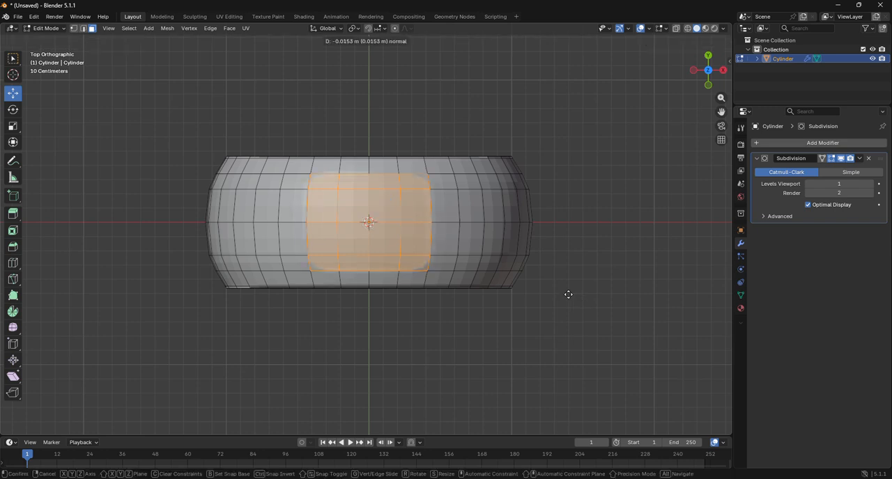
key(Escape)
key(s)
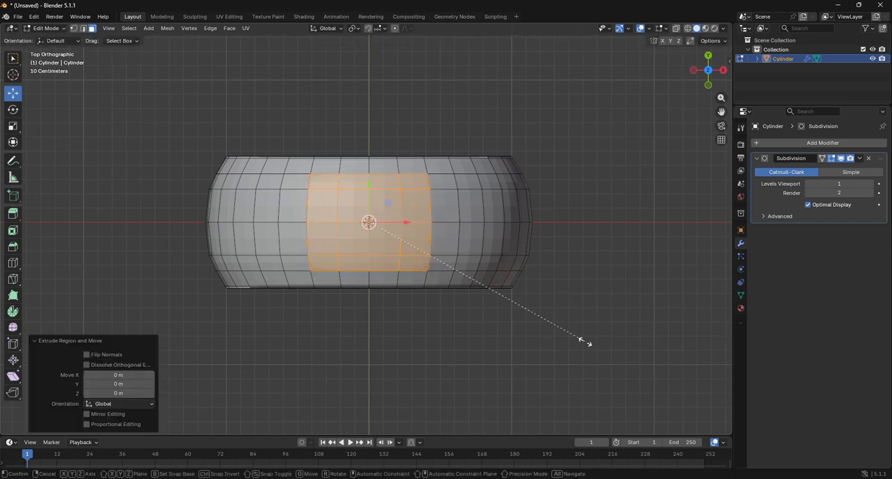
click(525, 306)
In front view, flatten the inset top faces by scaling them repeatedly along Z, ending with a factor of about 0.497
click(708, 85)
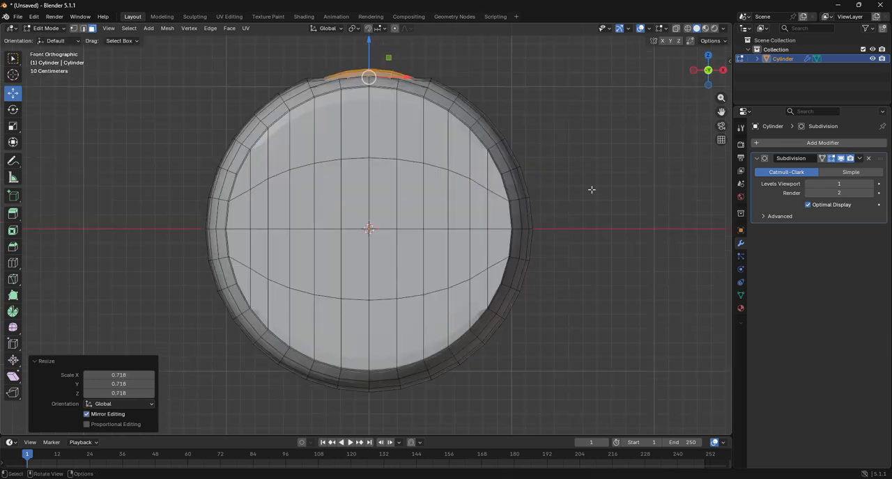
key(s)
key(z)
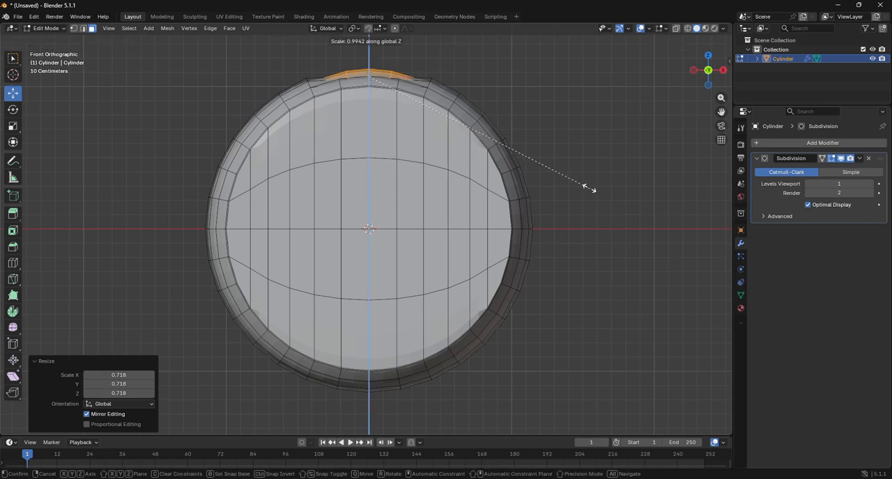
click(411, 104)
key(s)
key(z)
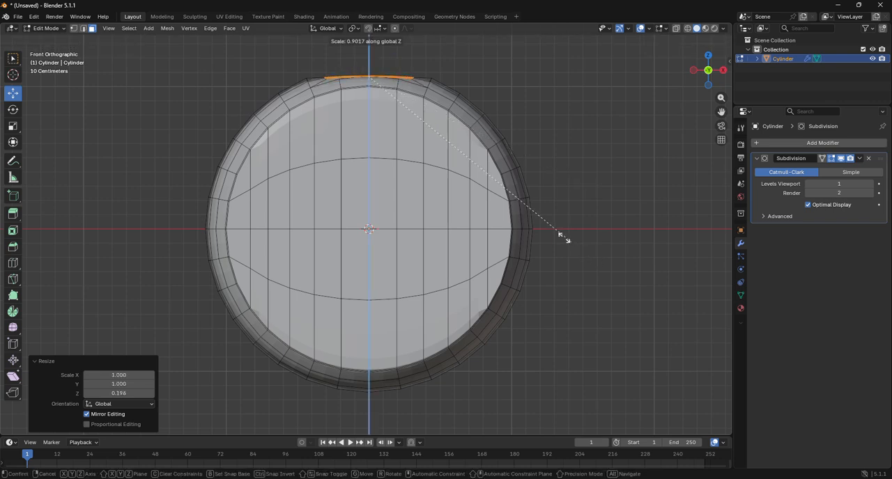
click(384, 101)
key(s)
key(z)
click(411, 132)
key(s)
key(z)
click(461, 191)
In top view with vertex selection, deselect the nine inner vertices of the inset patch, keeping only its outer boundary loop selected
click(708, 55)
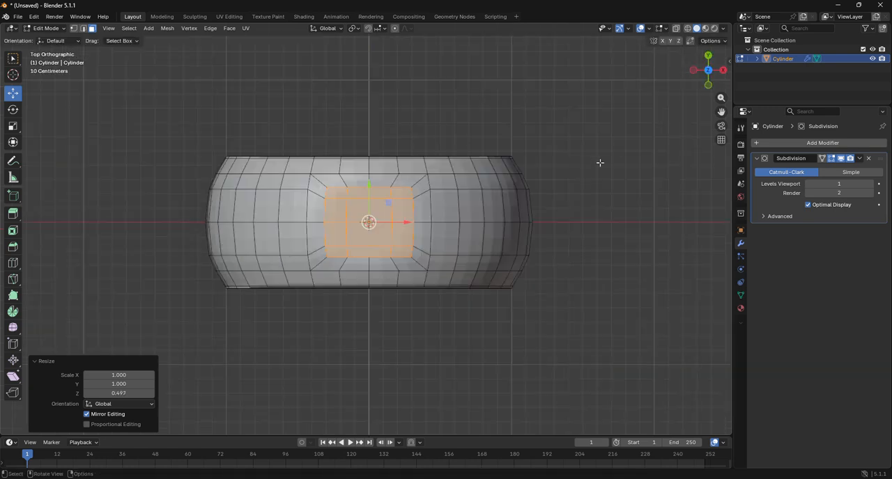
scroll(577, 173, up, 3)
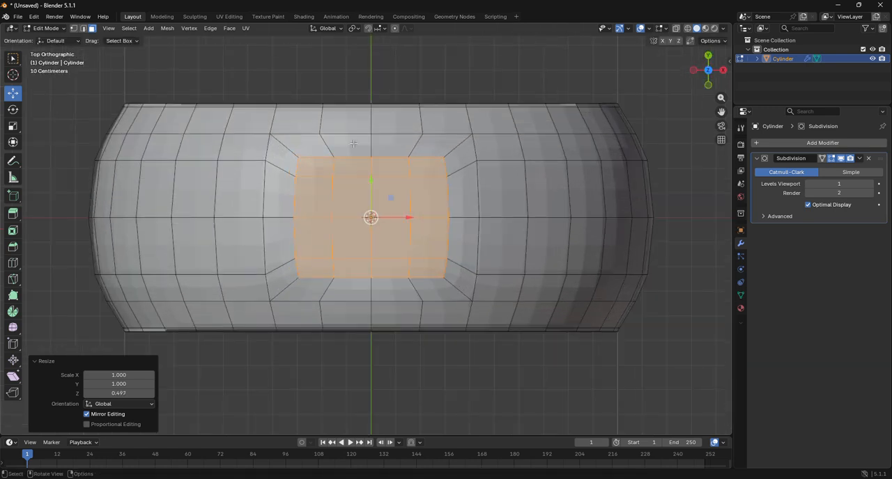
click(73, 28)
shift+click(331, 177)
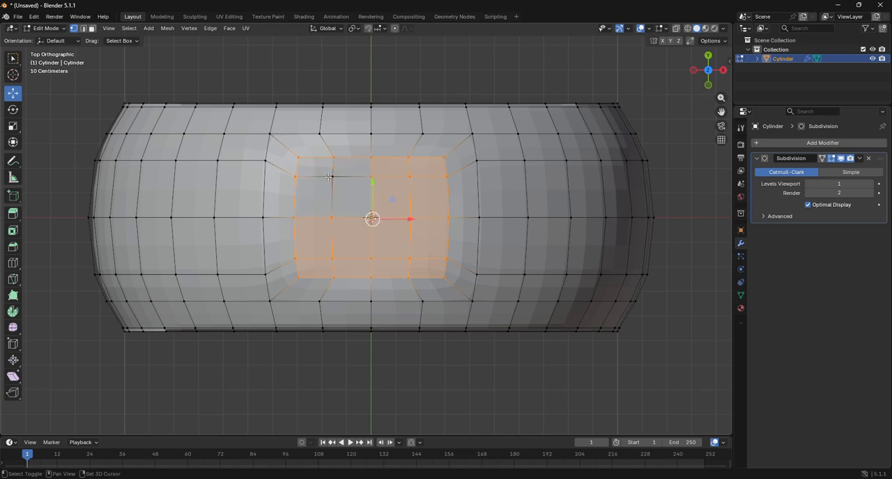
shift+click(372, 178)
shift+click(409, 177)
shift+click(410, 219)
shift+click(371, 218)
shift+click(334, 218)
shift+click(333, 258)
shift+click(371, 258)
shift+click(410, 259)
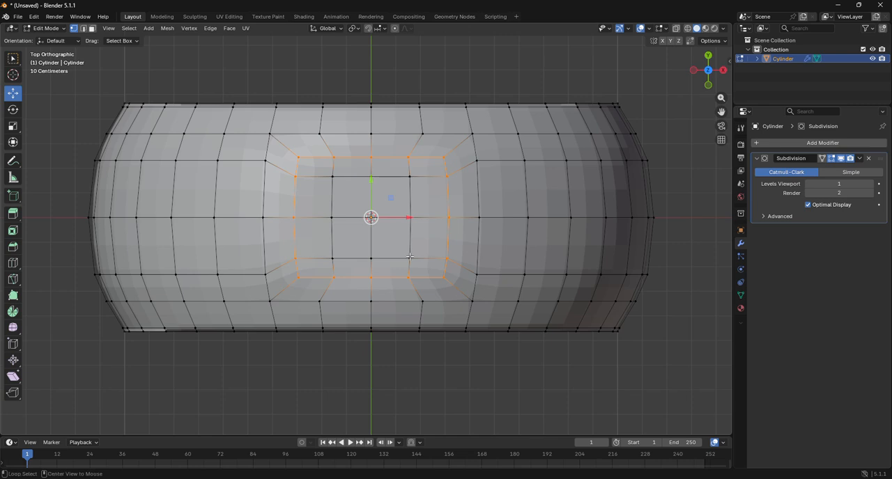
Round the selected boundary loop into a circle with To Sphere at factor 1, and scale it to about 0.976
key(shift+alt+s)
key(Caps_Lock)
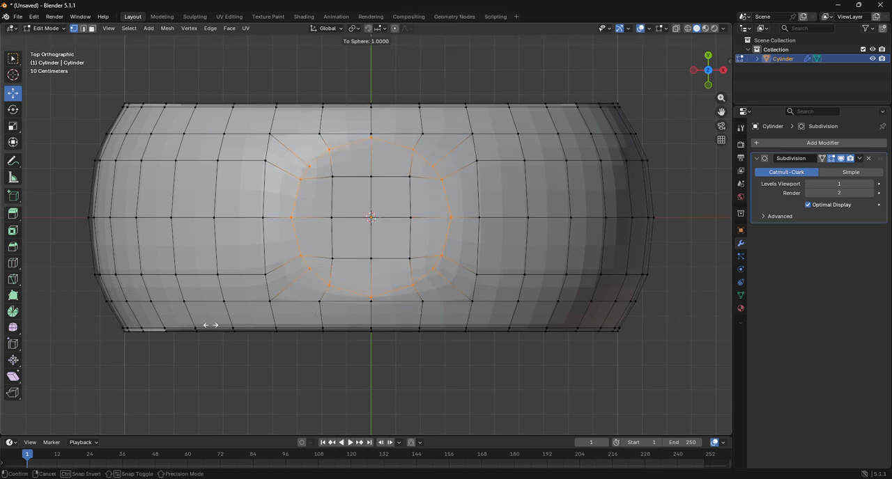
click(236, 324)
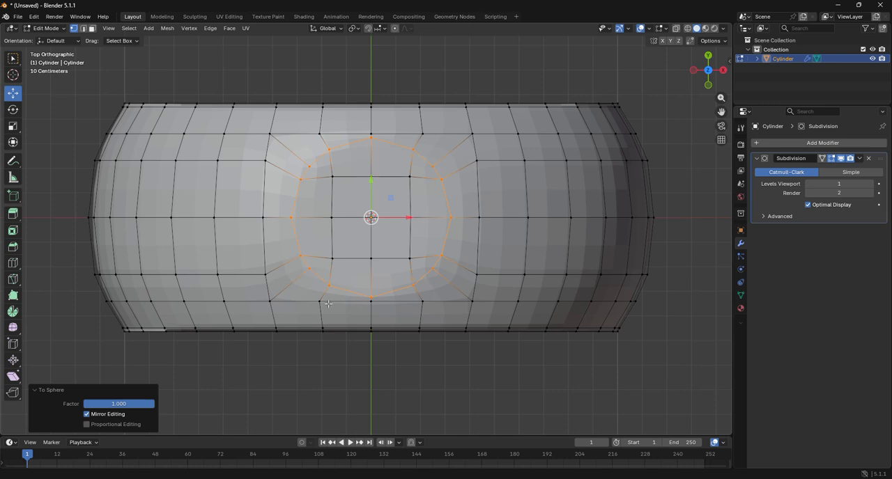
key(s)
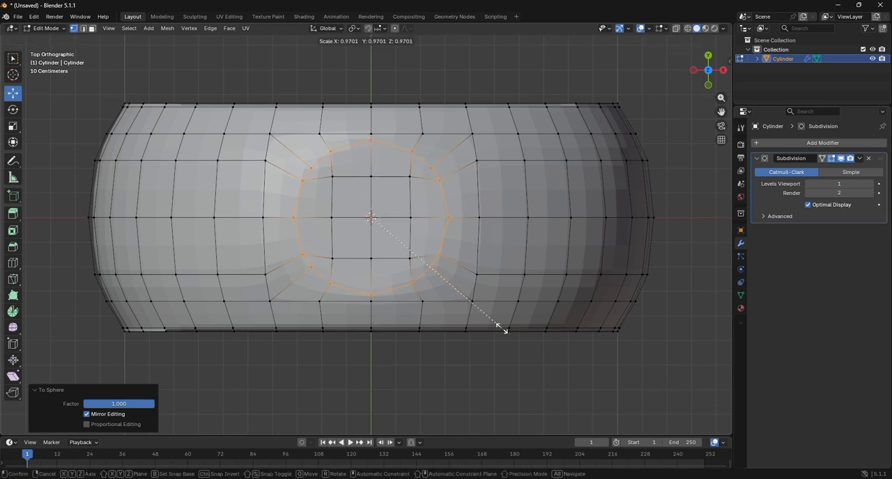
click(503, 329)
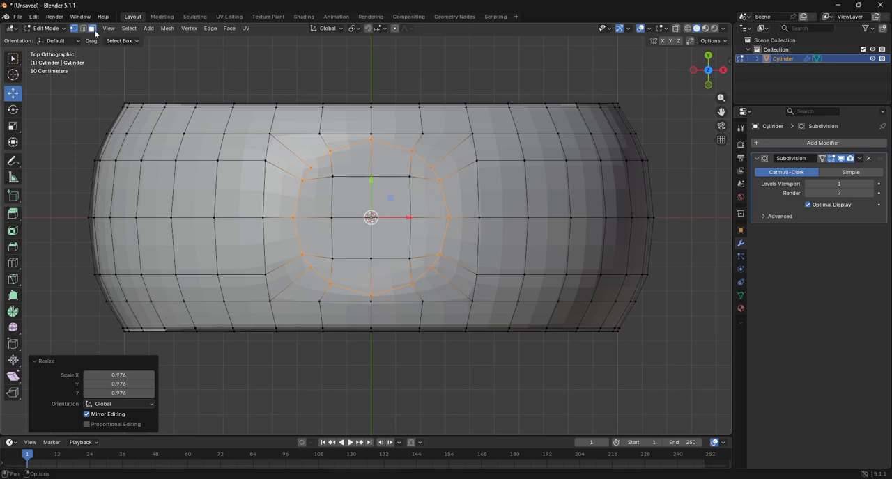
Select all faces inside the circular loop and flatten them in front view by scaling along Z to about 0.233
click(92, 28)
drag(320, 169, 405, 259)
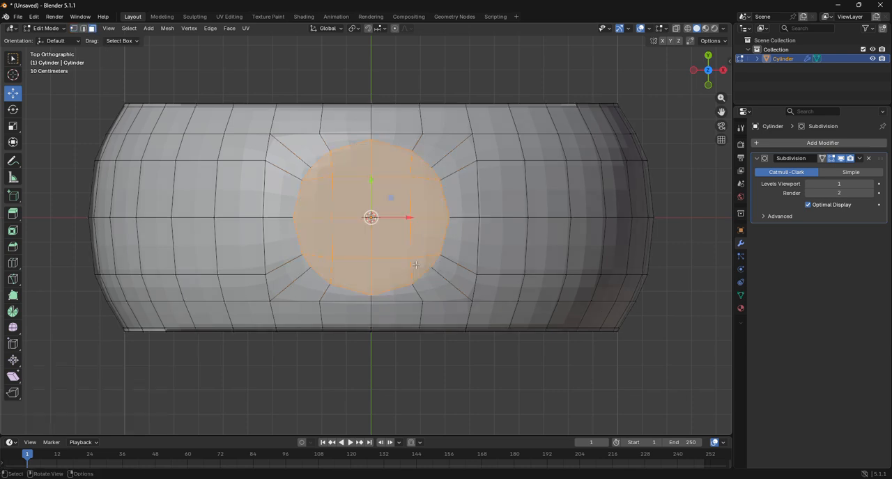
click(709, 85)
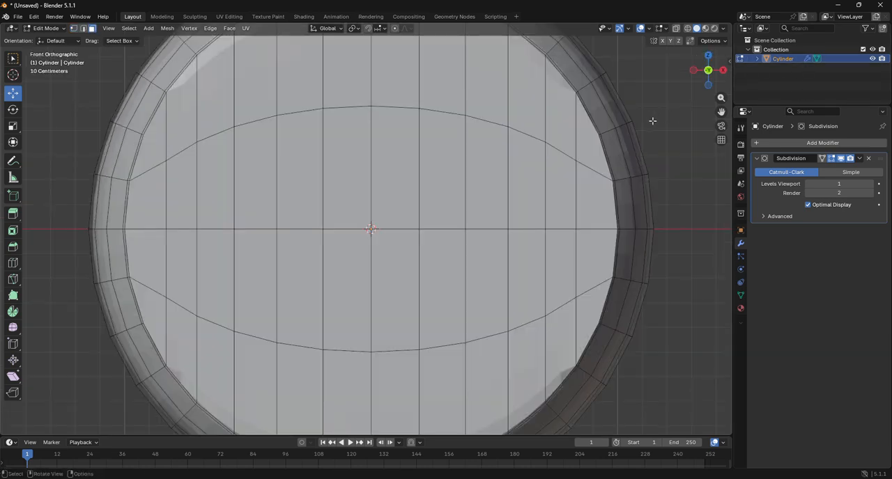
drag(719, 113, 727, 224)
key(s)
key(z)
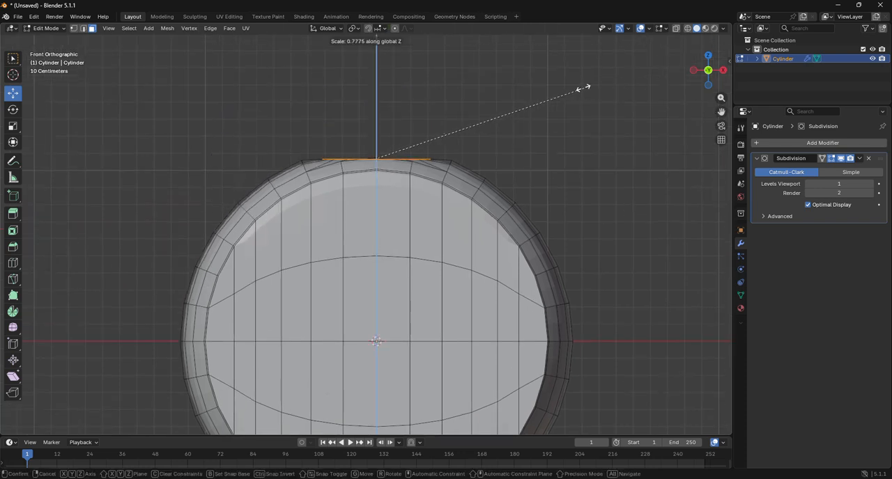
click(432, 119)
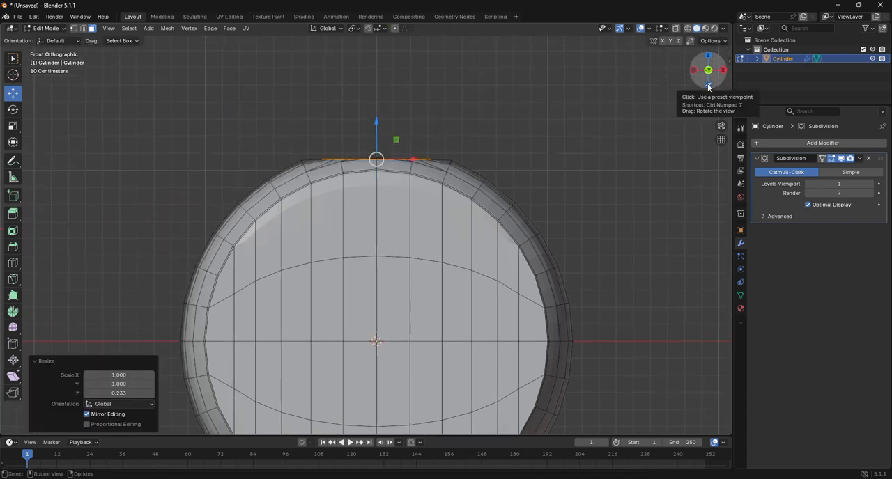
Extrude the circular top faces upward about 0.698 m into a neck and slide a single loop cut to its base, factor 0.955
key(e)
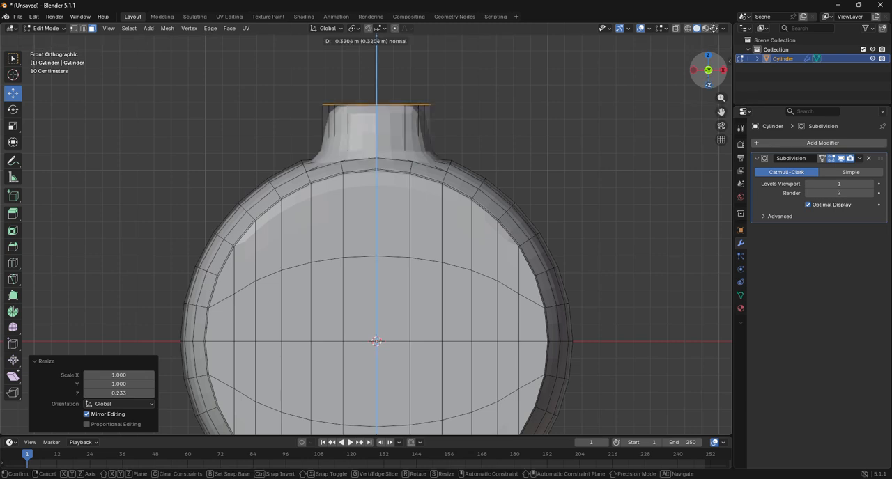
click(712, 374)
scroll(628, 309, down, 5)
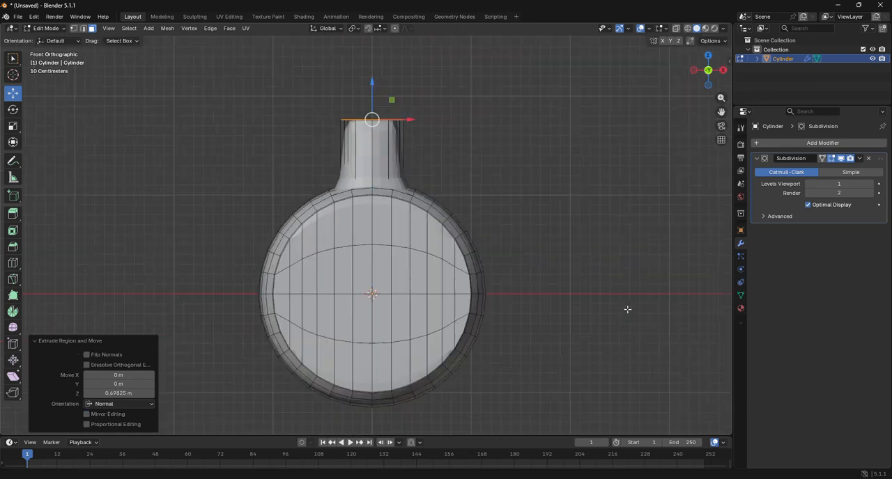
scroll(615, 307, up, 3)
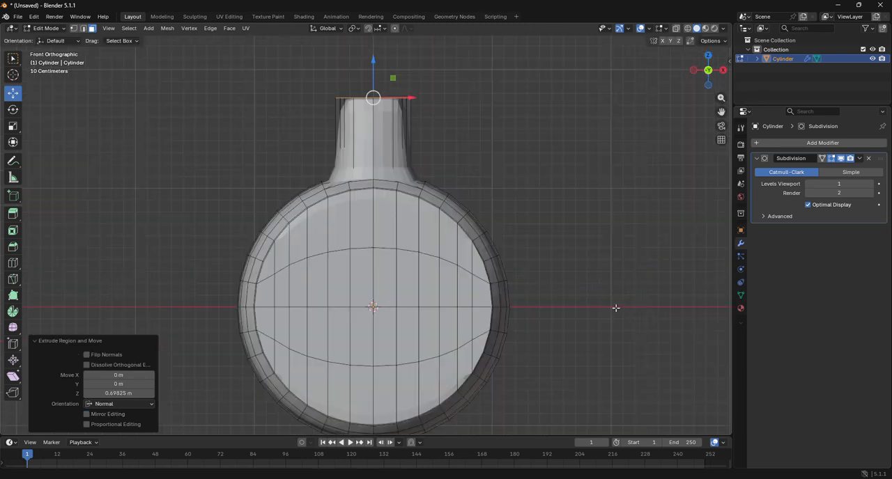
click(12, 262)
drag(394, 145, 410, 183)
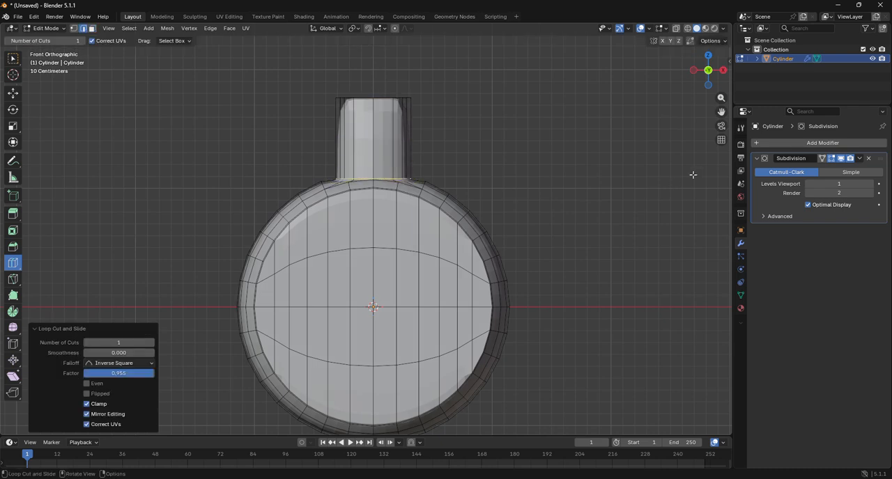
Return to Object Mode and add a UV sphere with 32 segments, 16 rings and a 1 m radius
drag(721, 113, 735, 255)
scroll(576, 124, up, 1)
scroll(576, 124, up, 1)
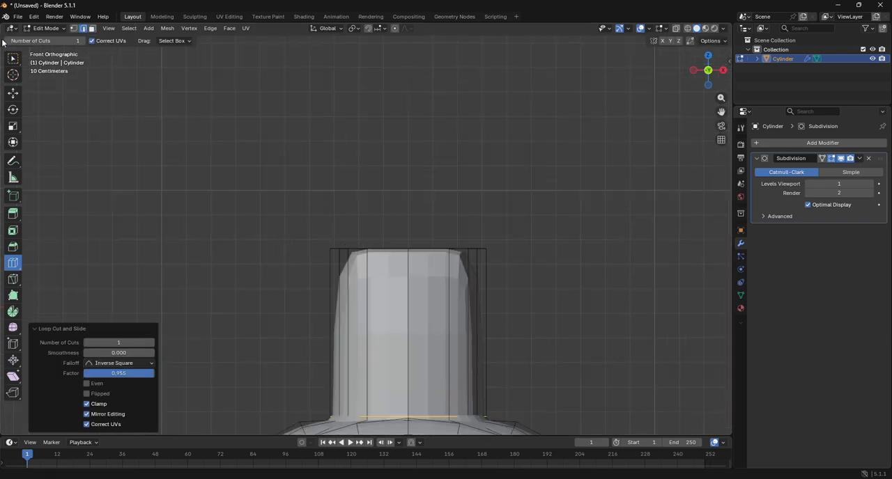
click(43, 28)
click(42, 39)
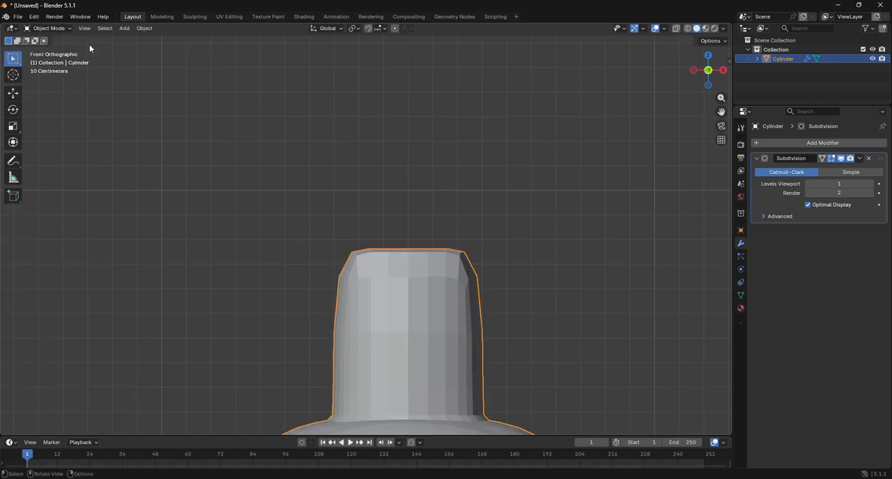
click(124, 28)
mouse_move(136, 39)
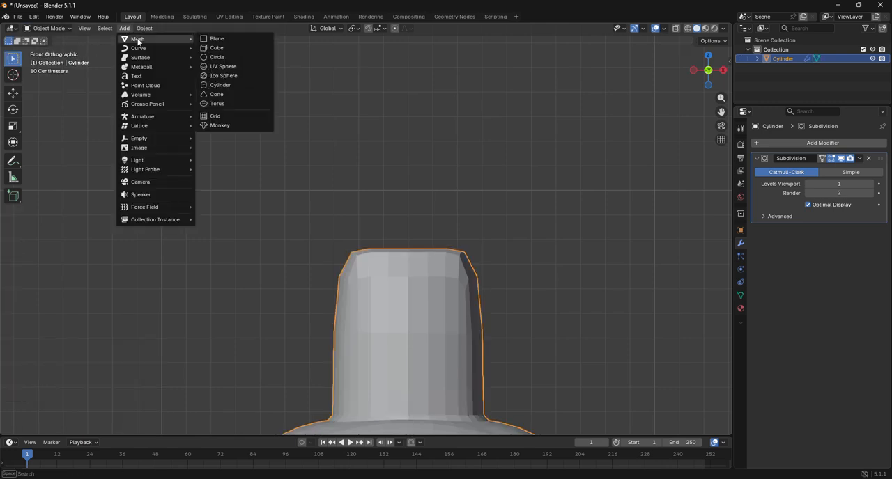
click(225, 67)
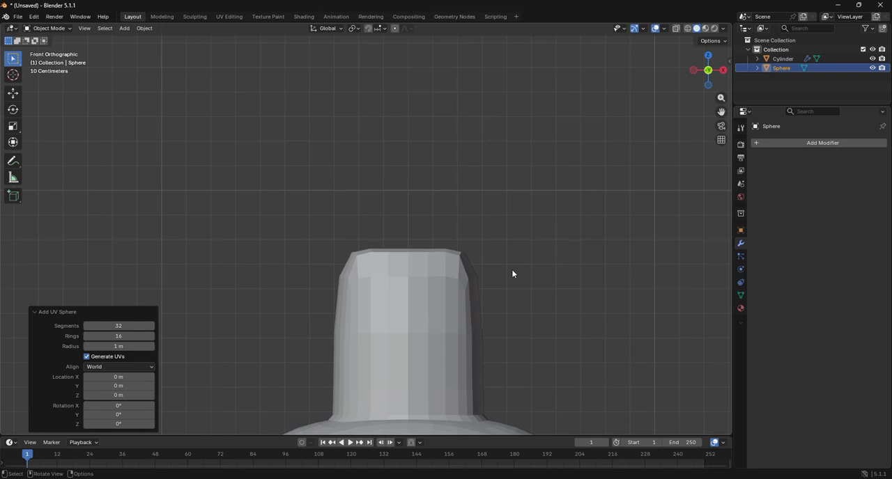
Move the sphere up 1.117 m along Z and scale it to about 0.374 and again by 0.782 to match the neck's width
key(g)
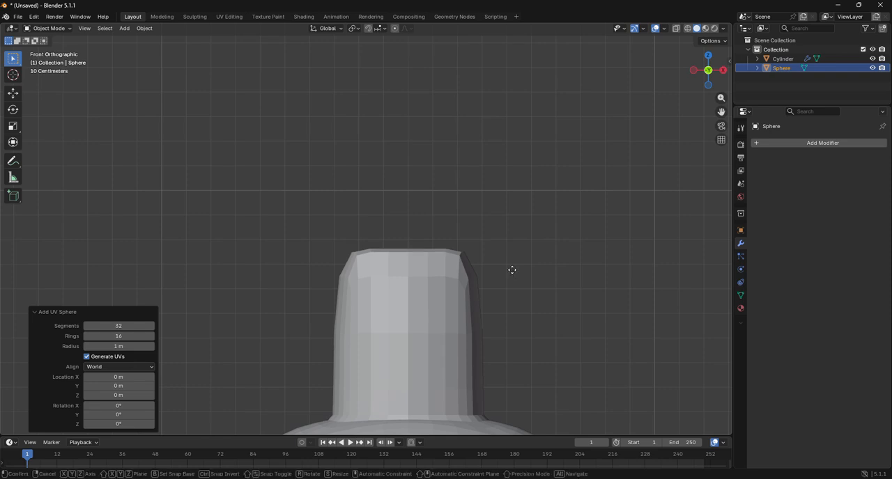
key(z)
click(508, 407)
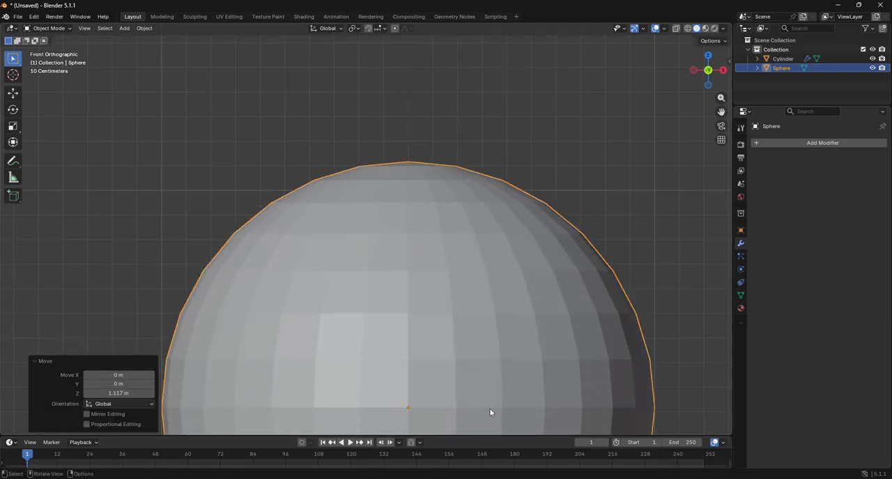
scroll(488, 343, down, 4)
scroll(487, 344, down, 1)
key(s)
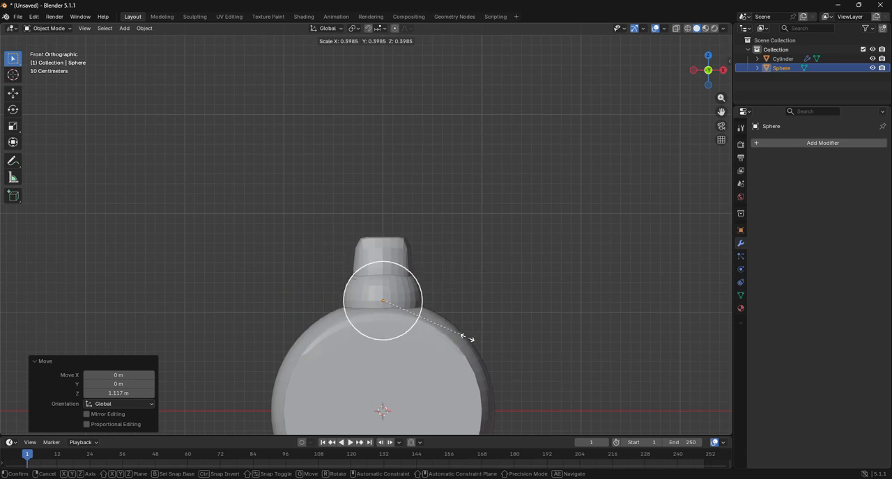
click(467, 340)
scroll(463, 341, up, 3)
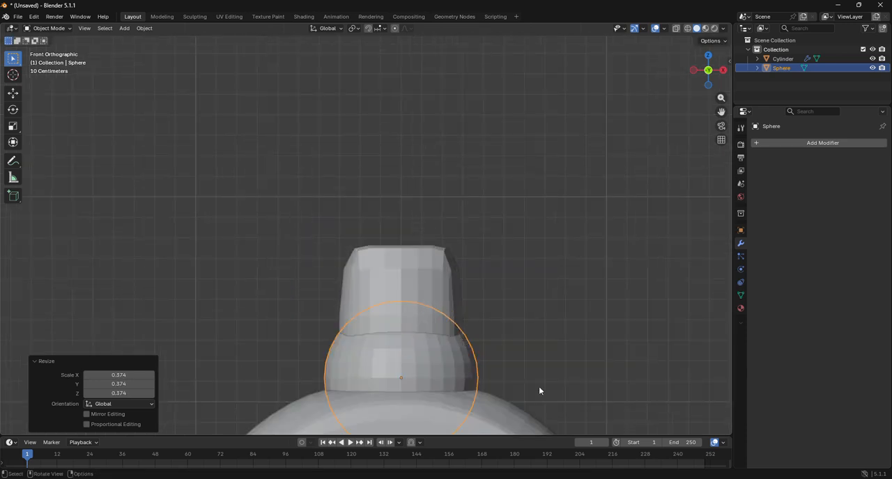
key(s)
click(509, 380)
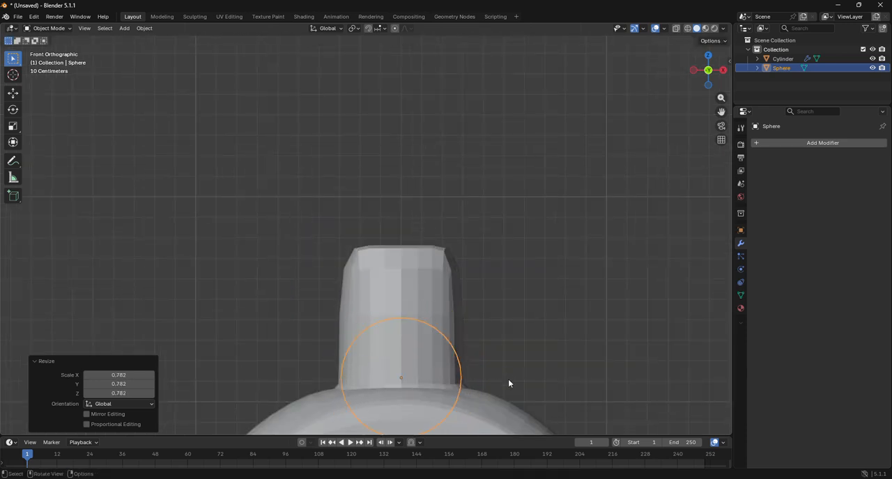
Raise the sphere about 0.523 m along Z so it caps the top end of the neck
key(g)
key(z)
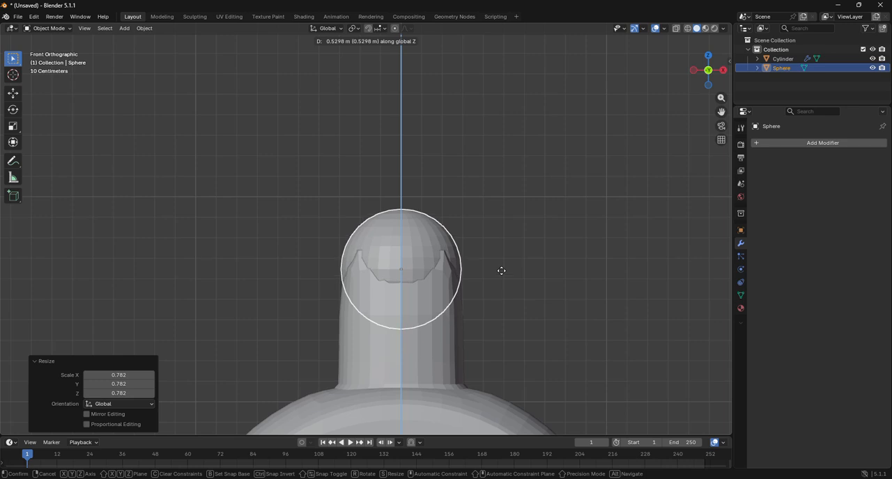
click(501, 277)
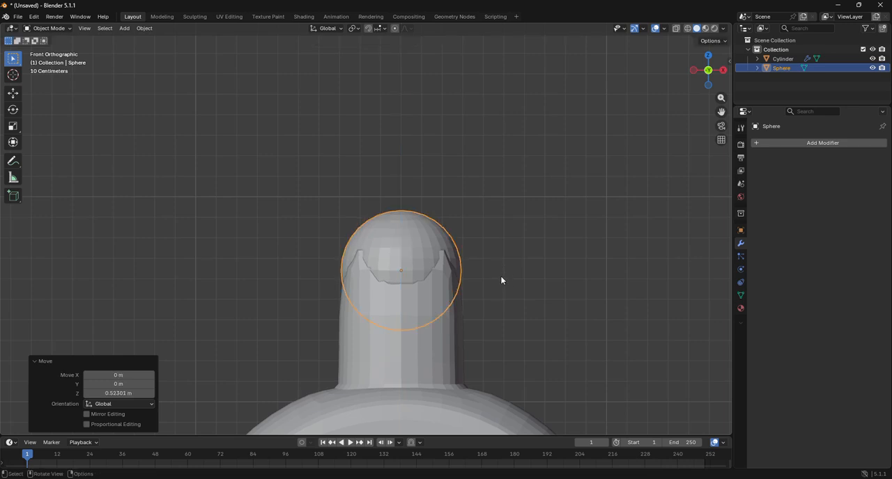
click(48, 28)
click(68, 51)
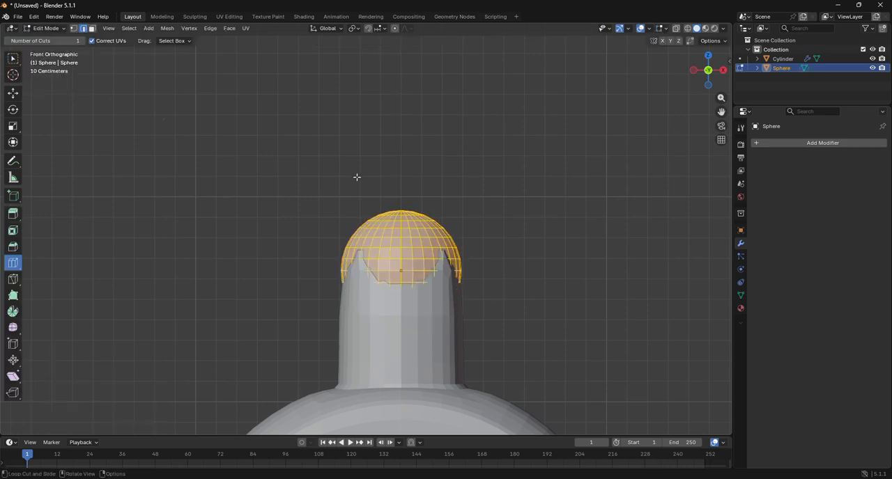
click(48, 28)
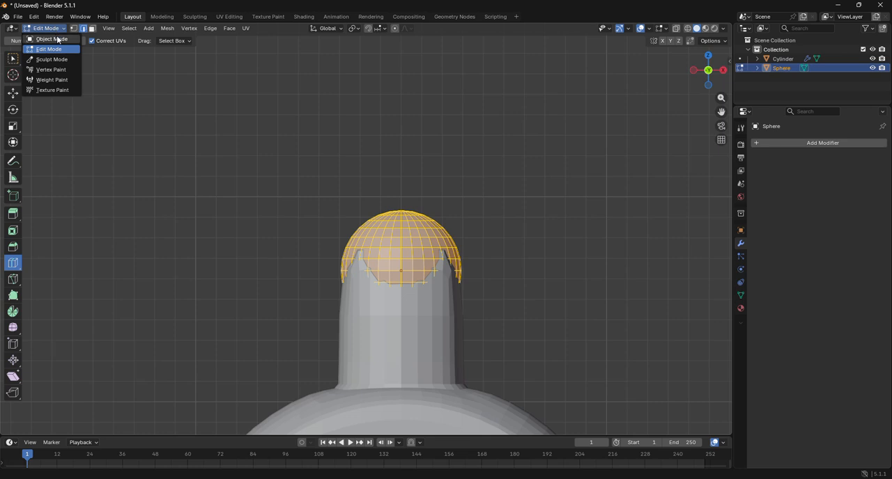
click(46, 38)
Adjust the sphere's height slightly upward along Z so its dome sits on the end of the neck
key(g)
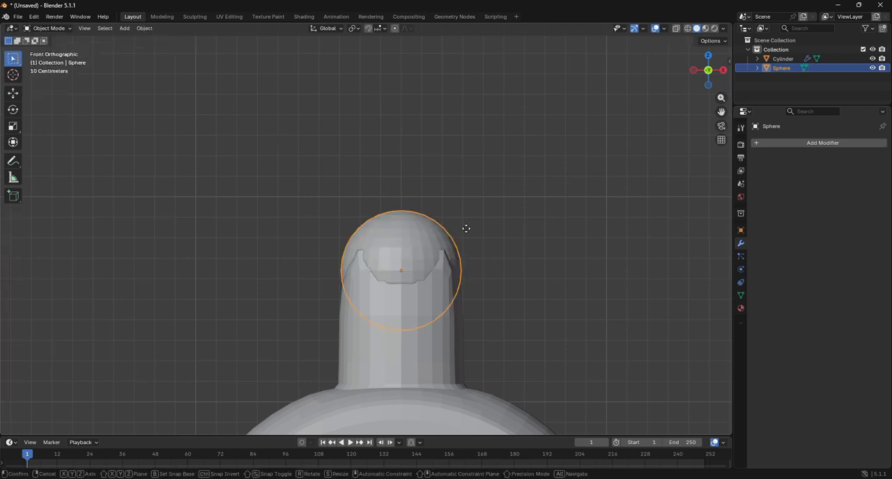
key(z)
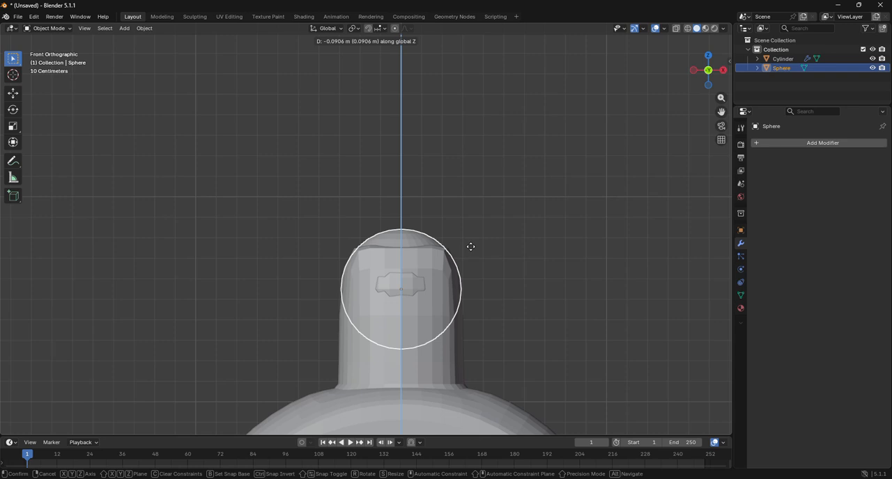
click(470, 223)
Enter Edit Mode on the cylinder, switch to wireframe and vertex selection, and box-select all vertices at the neck's top end
click(438, 306)
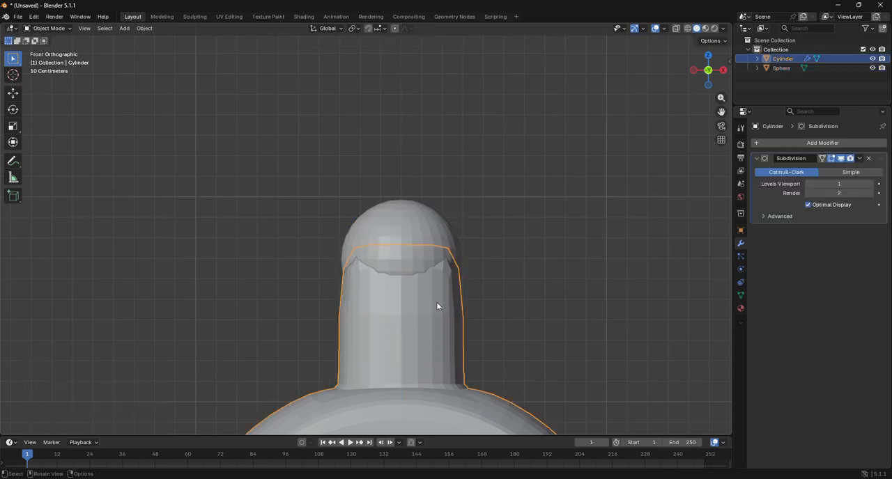
click(47, 28)
click(46, 49)
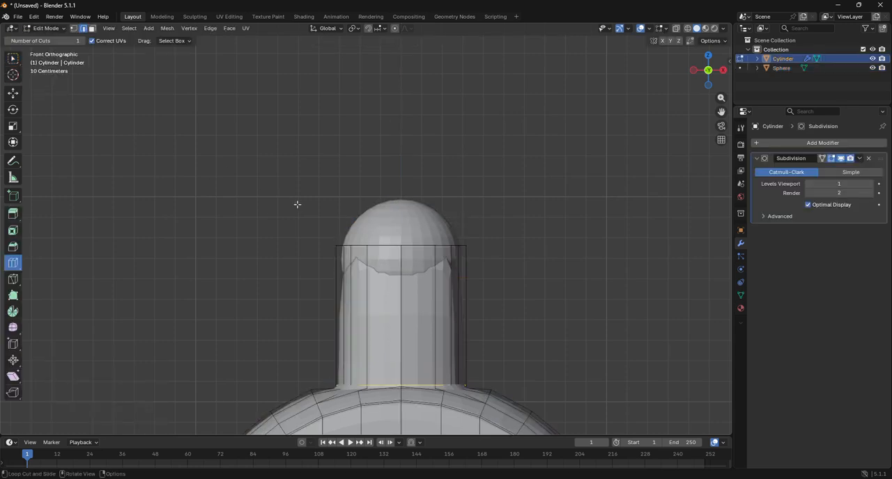
drag(709, 73, 715, 69)
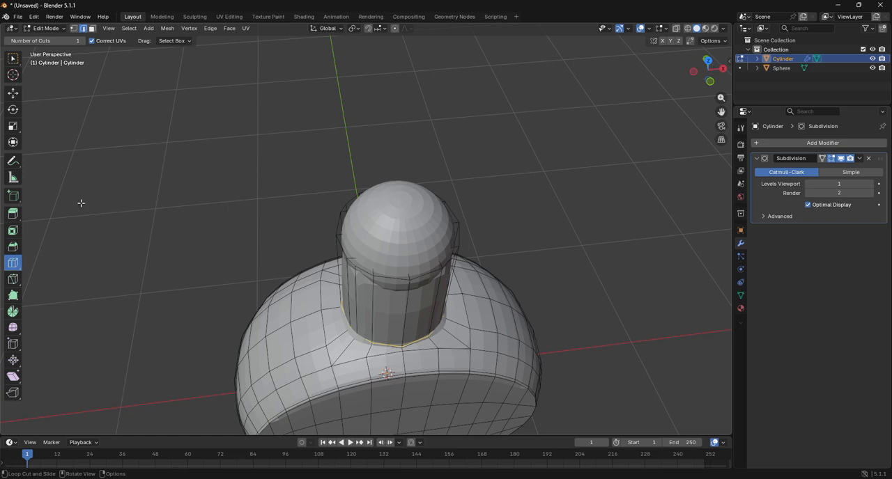
click(73, 28)
click(710, 85)
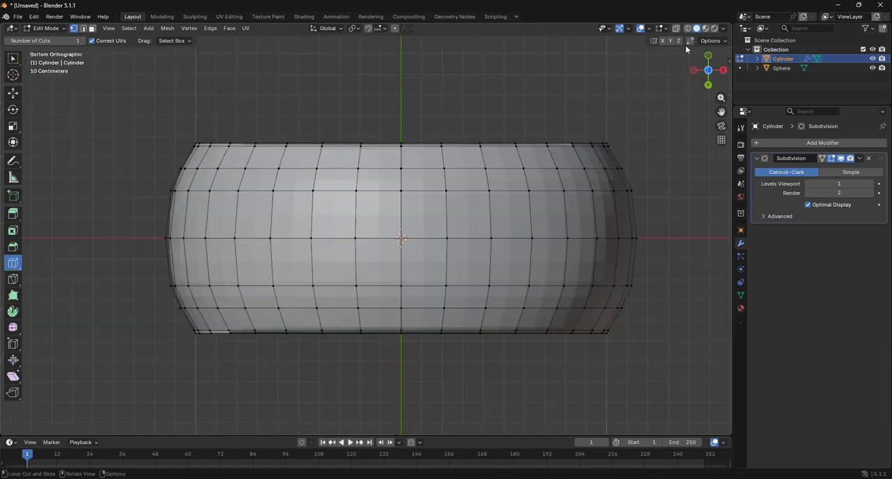
click(708, 55)
click(687, 29)
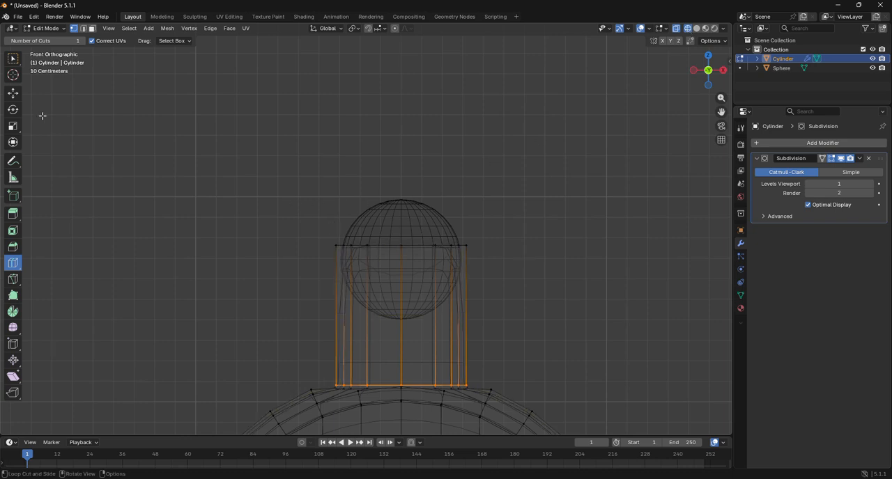
click(13, 93)
drag(262, 177, 561, 273)
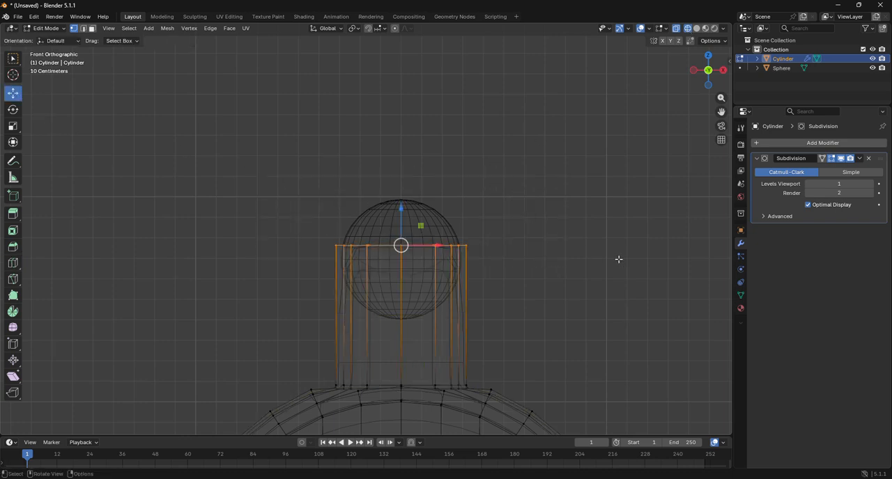
Inset the neck's top faces by about 0.0255 m to form a narrow rim
drag(705, 68, 619, 202)
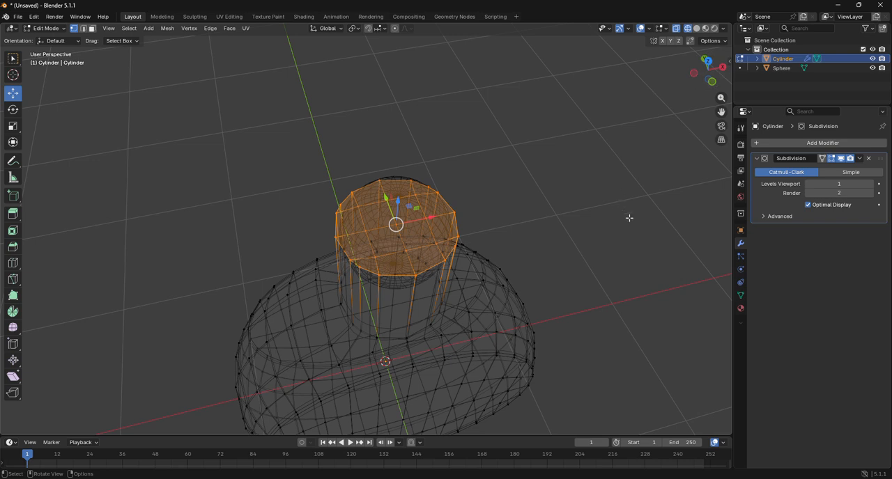
key(i)
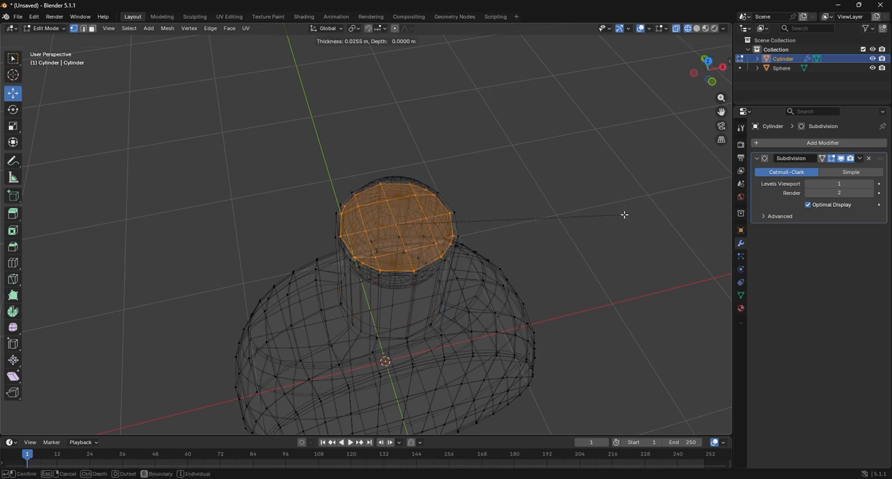
click(624, 215)
scroll(385, 138, up, 4)
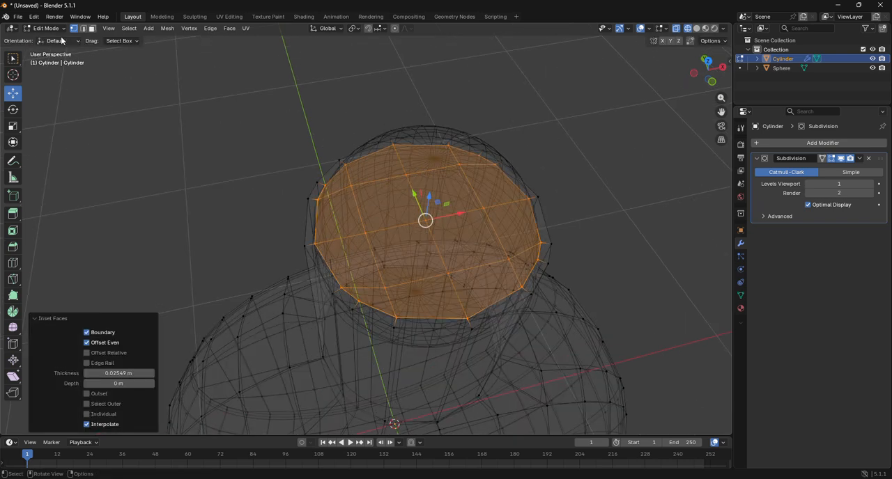
Select the rim's face loop, extrude it about 0.086 m upward in solid view, and scale it to 0.908
click(92, 29)
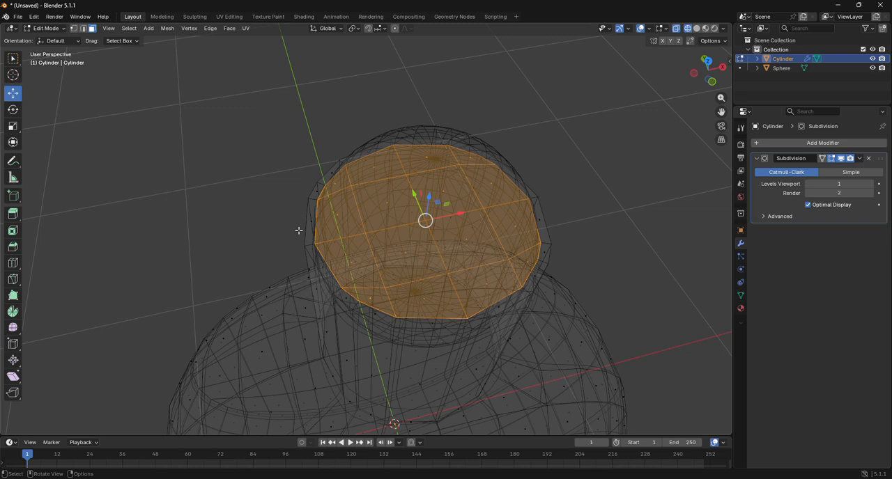
alt+click(307, 244)
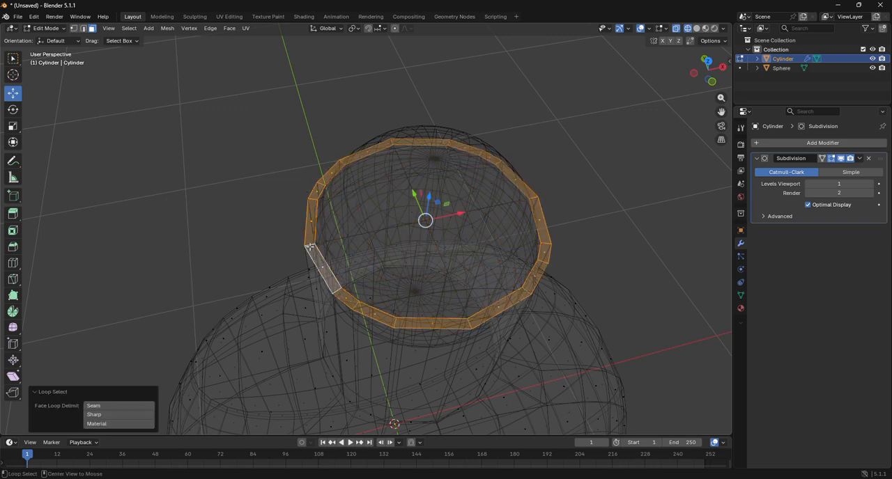
click(696, 30)
click(714, 82)
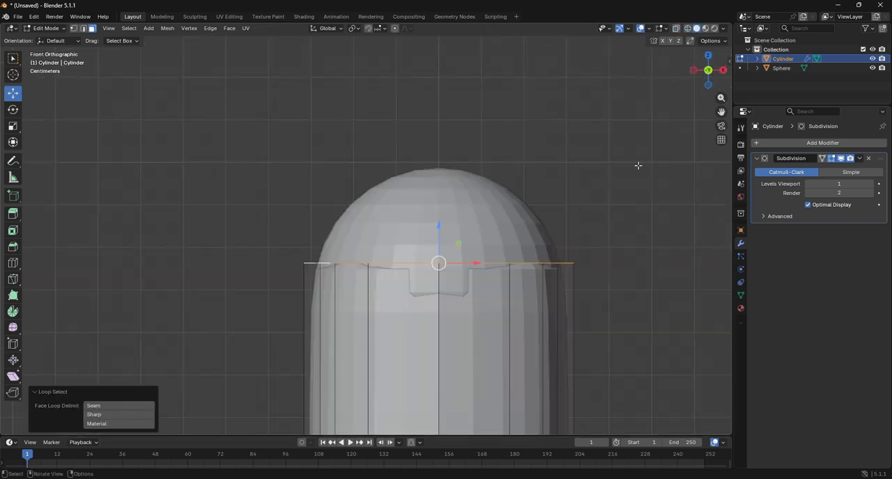
key(g)
key(z)
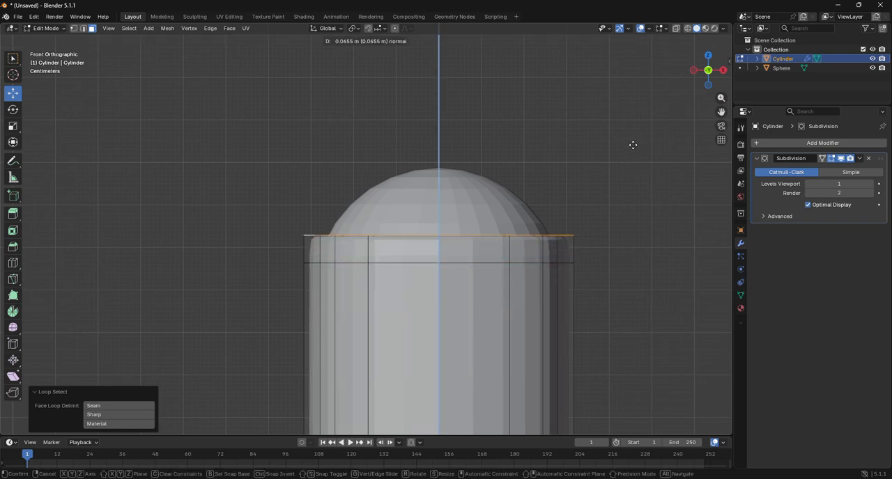
click(634, 141)
key(s)
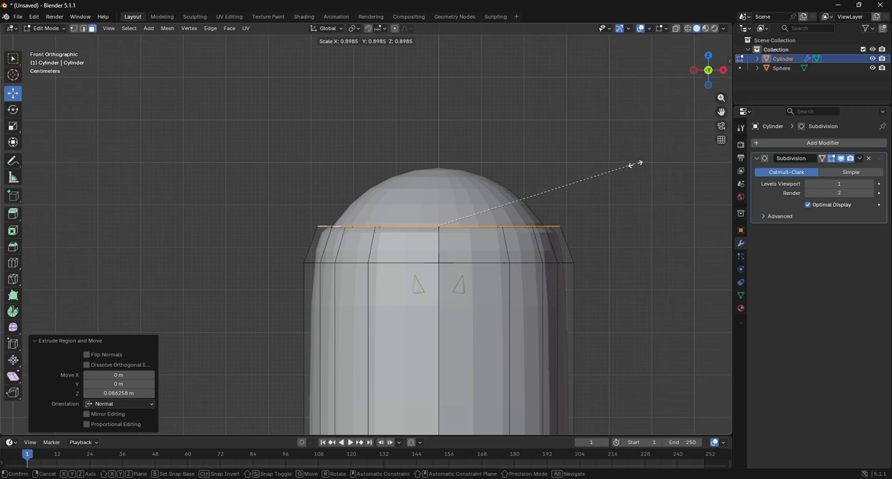
click(634, 165)
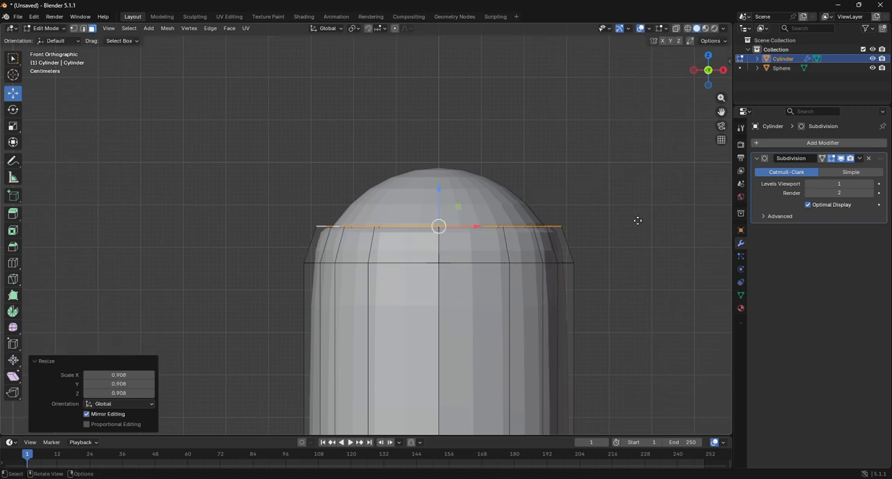
Extrude the rim's face loop again in place, cancelling the scaling
key(e)
key(s)
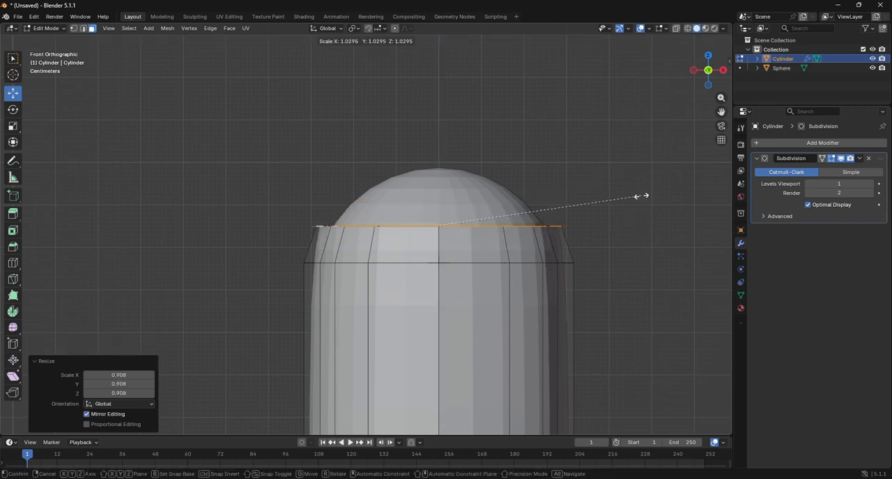
right_click(631, 195)
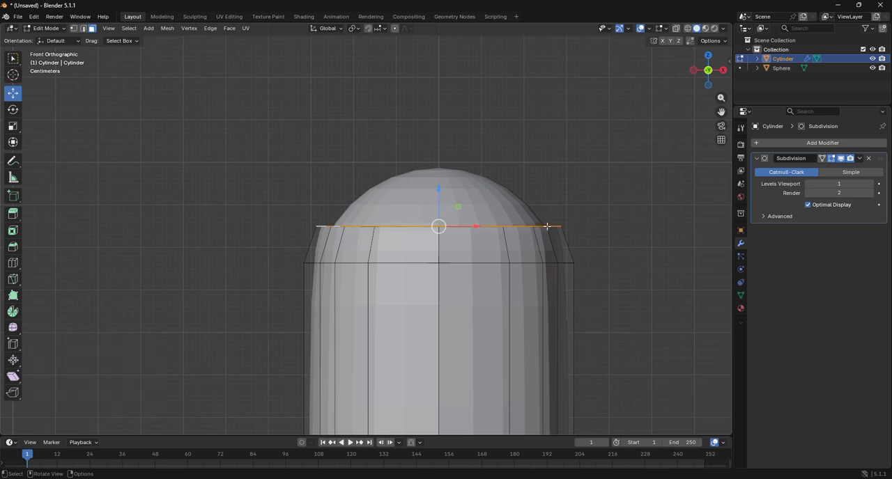
right_click(560, 207)
key(Escape)
Try moving the extruded rim loop freely upward by about 0.075 m, and undo the move
key(g)
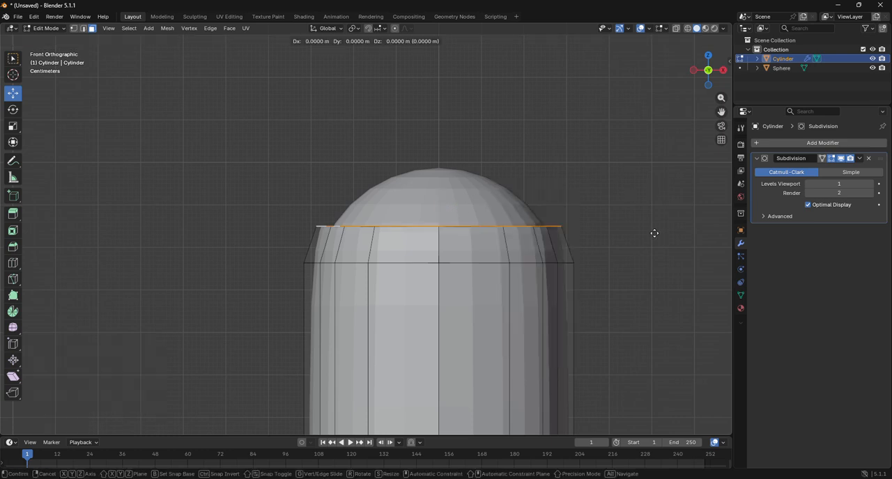
click(655, 200)
drag(708, 87, 701, 150)
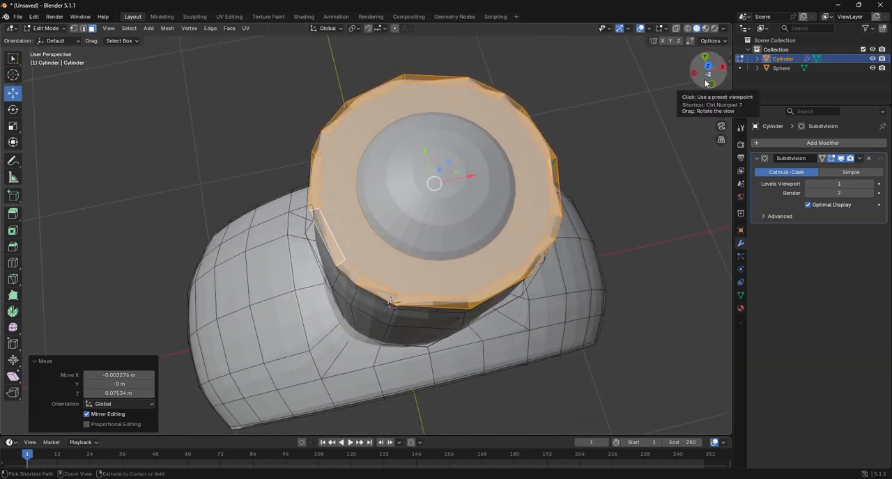
key(ctrl+z)
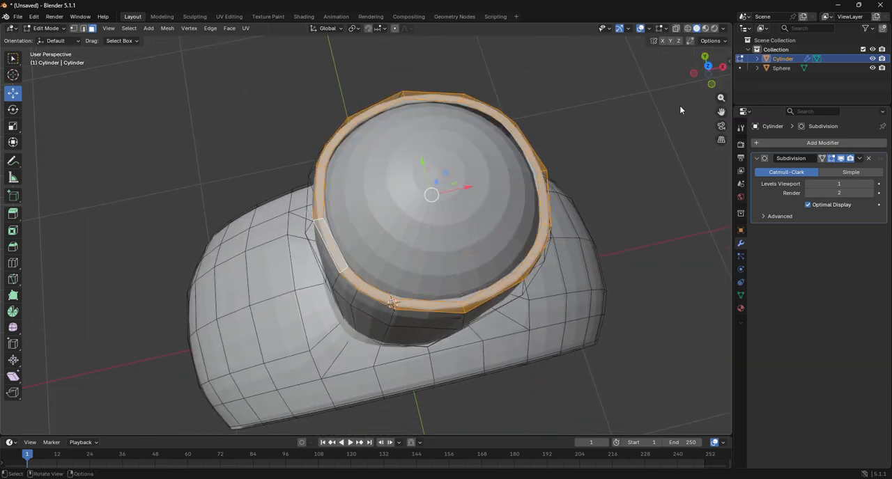
Raise the rim loop about 0.057 m along Z and scale it inward to about 0.76 to follow the sphere
click(712, 84)
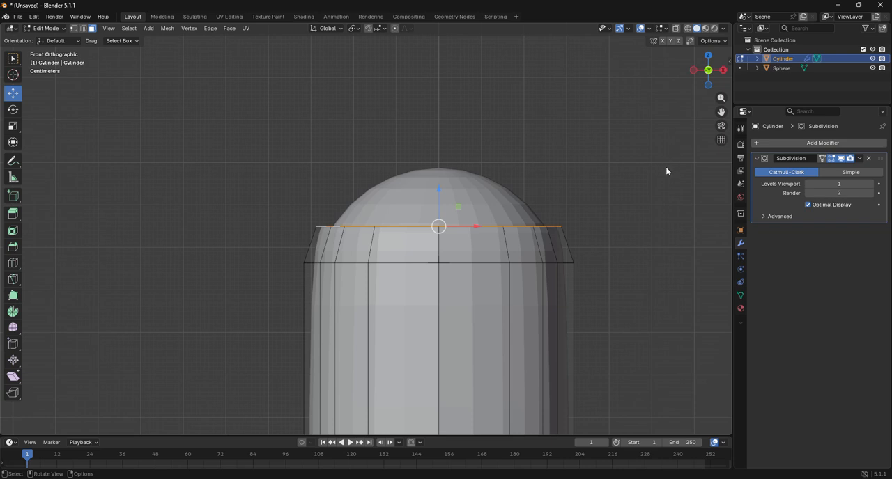
key(g)
key(Escape)
drag(440, 189, 523, 151)
drag(692, 73, 697, 75)
key(s)
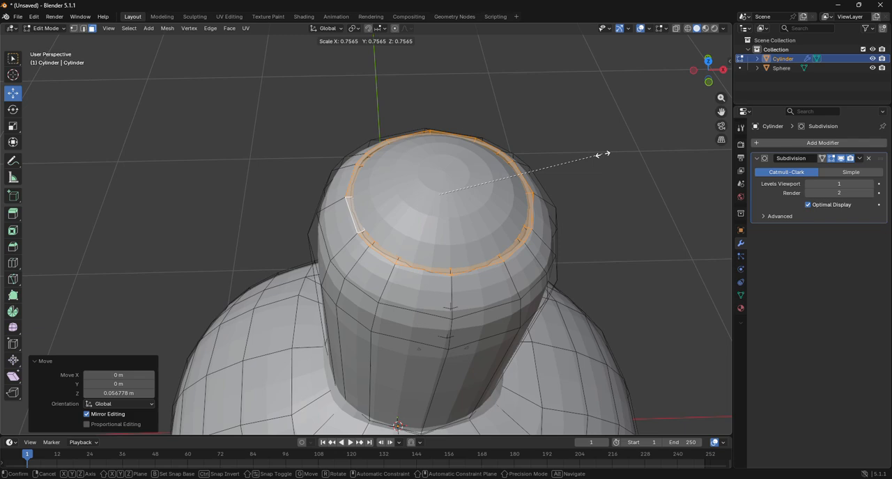
click(611, 155)
middle_drag(611, 151, 627, 139)
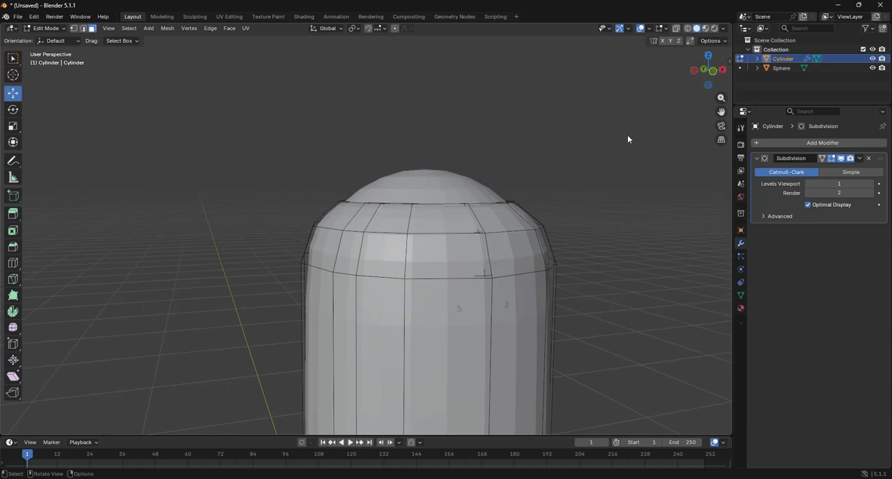
Return to Object Mode and apply Shade Smooth to the cylinder body
click(45, 29)
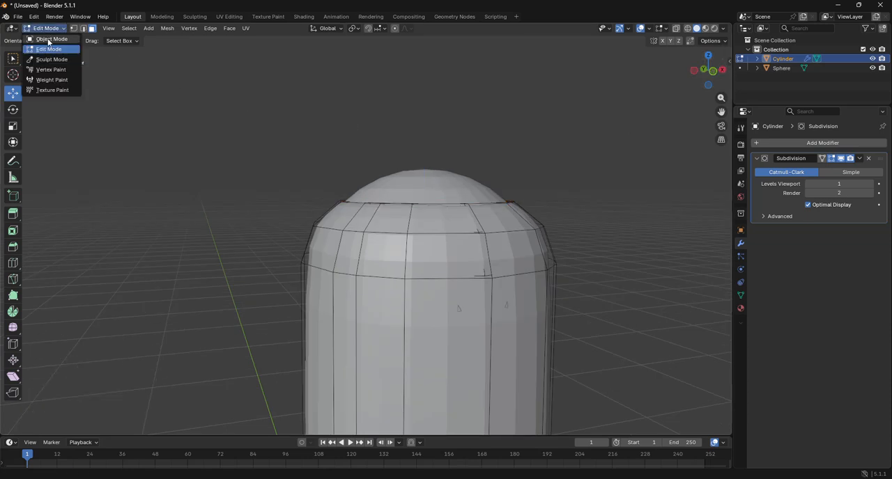
click(42, 35)
scroll(304, 192, down, 5)
click(304, 193)
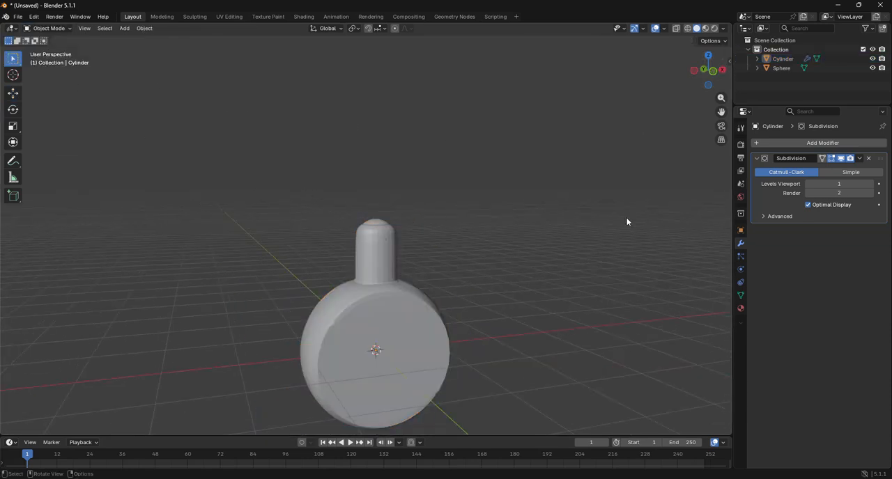
click(405, 314)
right_click(405, 314)
click(395, 300)
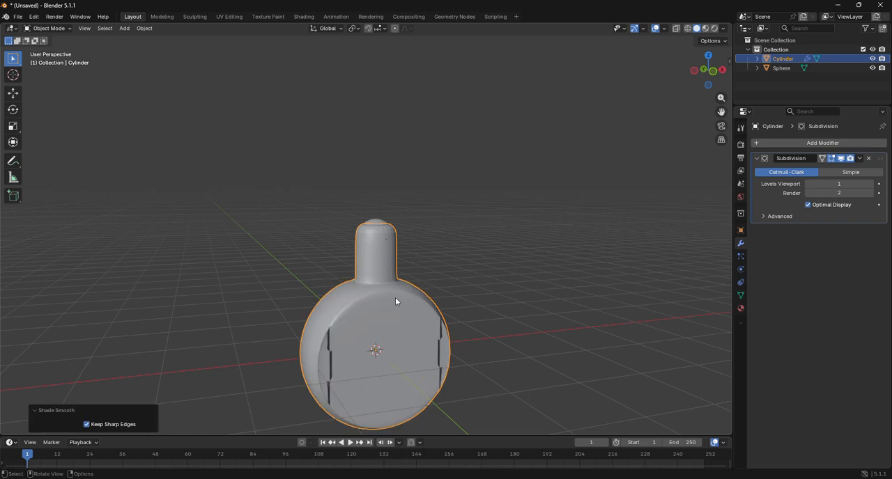
click(395, 297)
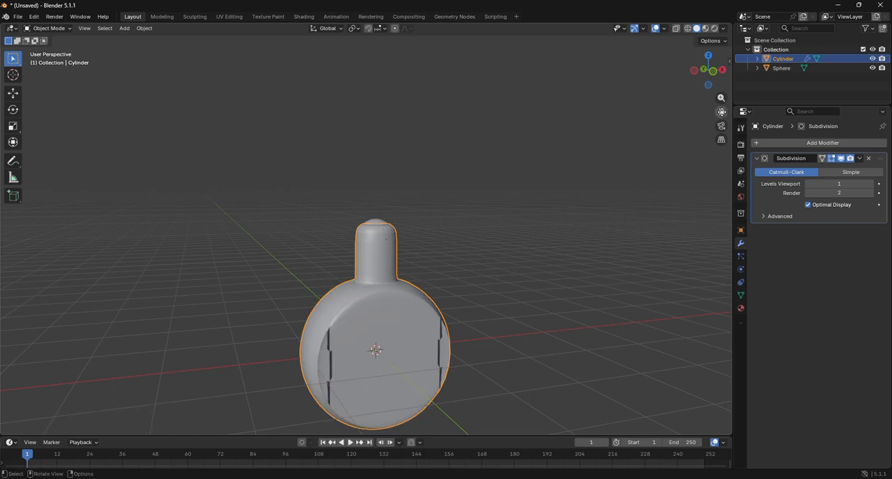
Set the cylinder's Subdivision modifier to 3 viewport levels
drag(718, 115, 706, 57)
click(870, 185)
click(870, 185)
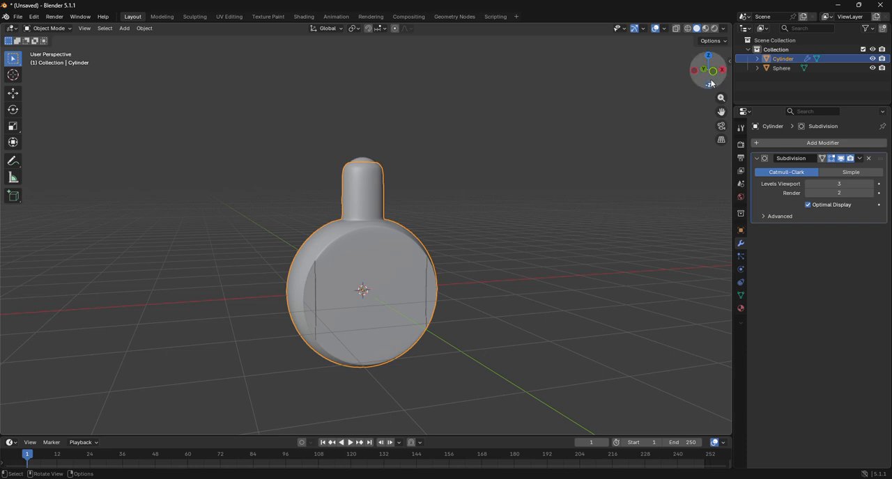
Enter Edit Mode on the cylinder and try moving the vertex at the upper end of the front face's dark seam
drag(708, 70, 705, 78)
scroll(512, 193, up, 5)
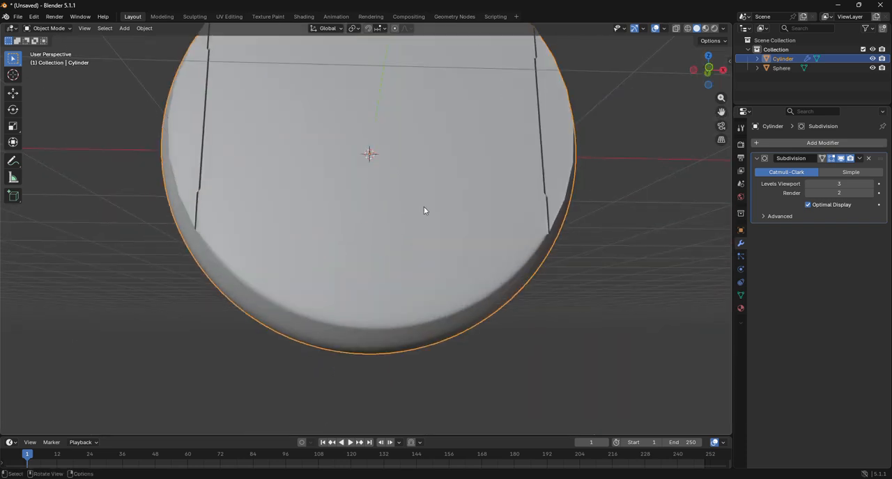
drag(707, 71, 716, 99)
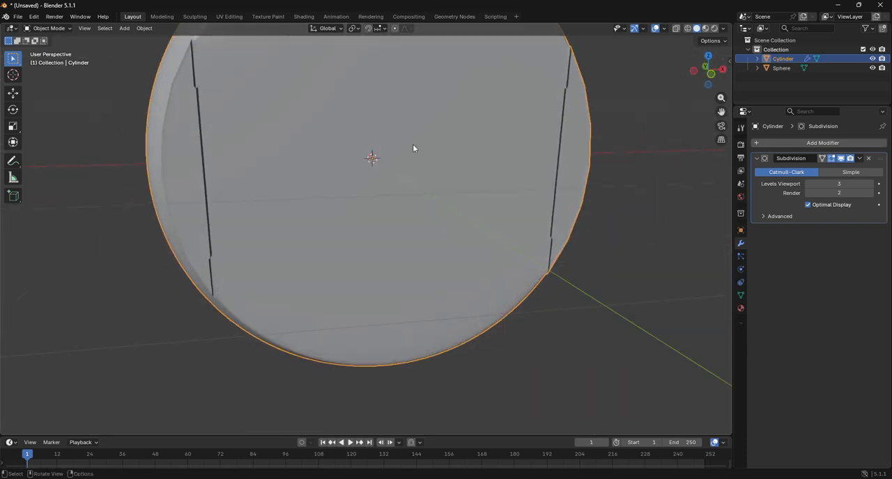
click(48, 28)
click(49, 51)
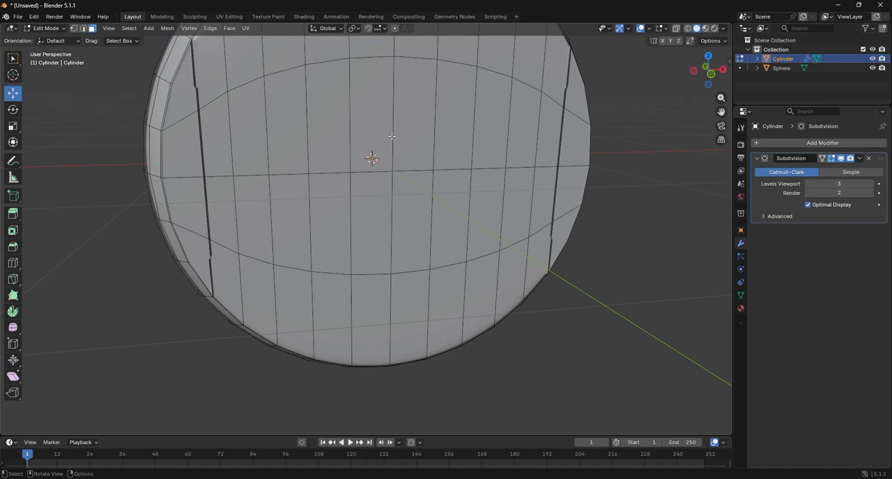
drag(722, 112, 732, 190)
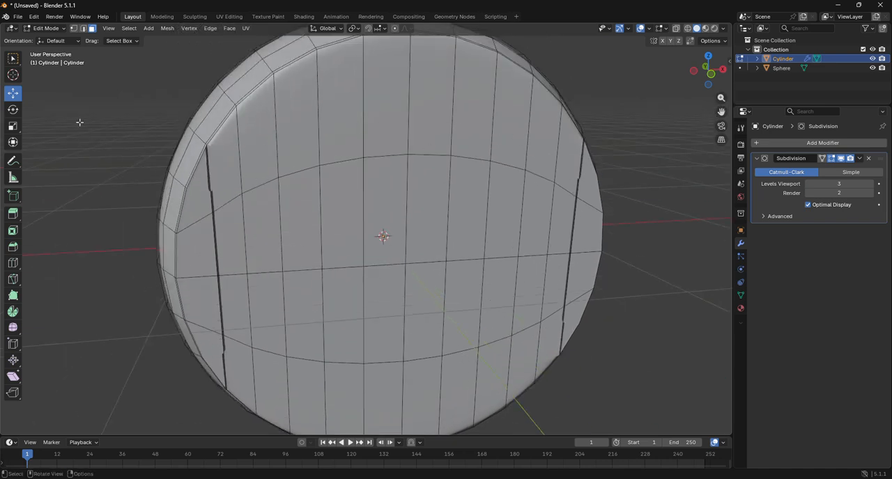
click(73, 28)
click(206, 145)
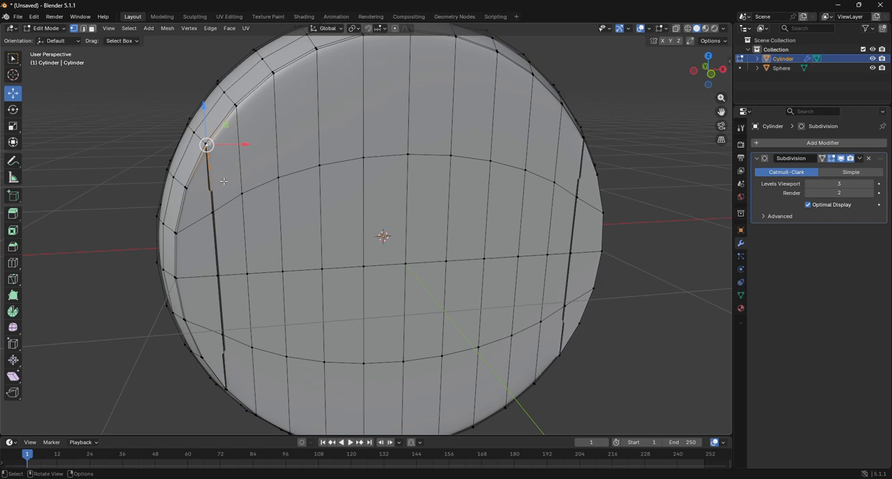
key(g)
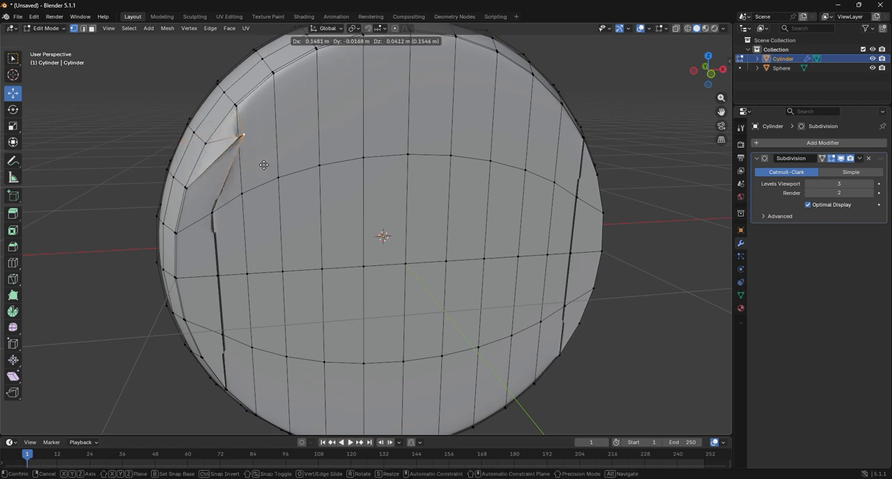
right_click(224, 198)
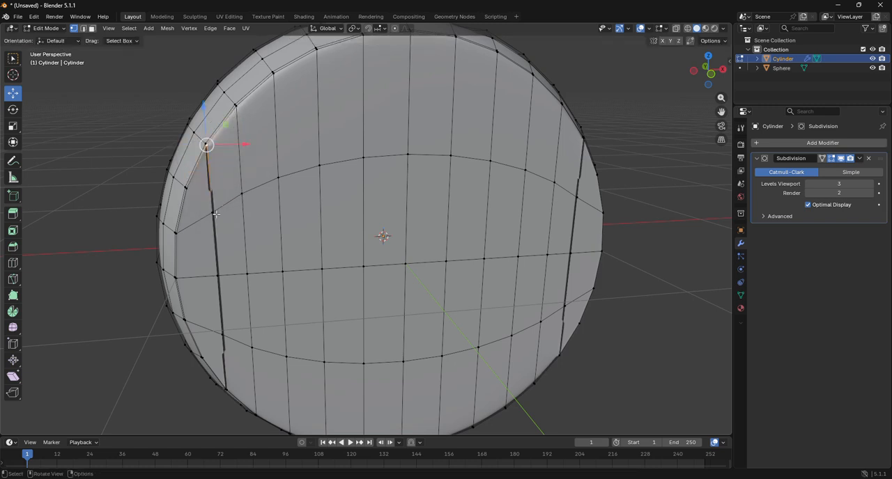
Try freely moving the next vertex down the front face's seam, and examine the gap around it up close
click(212, 210)
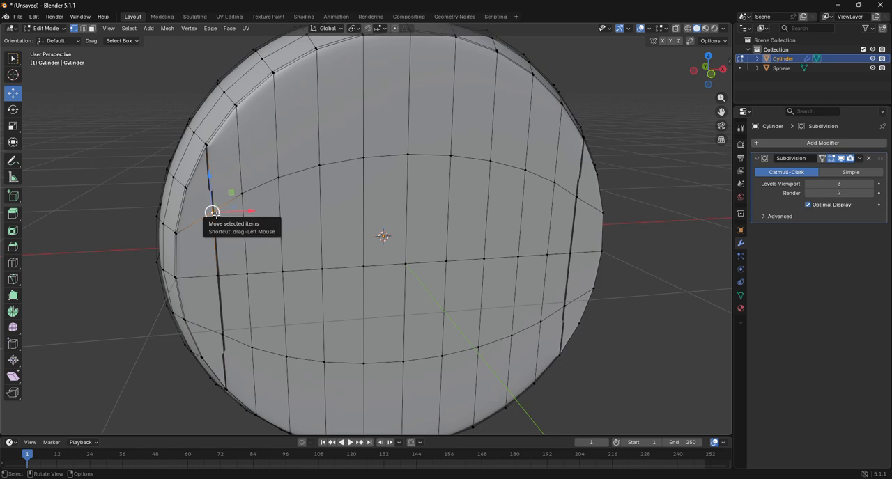
key(g)
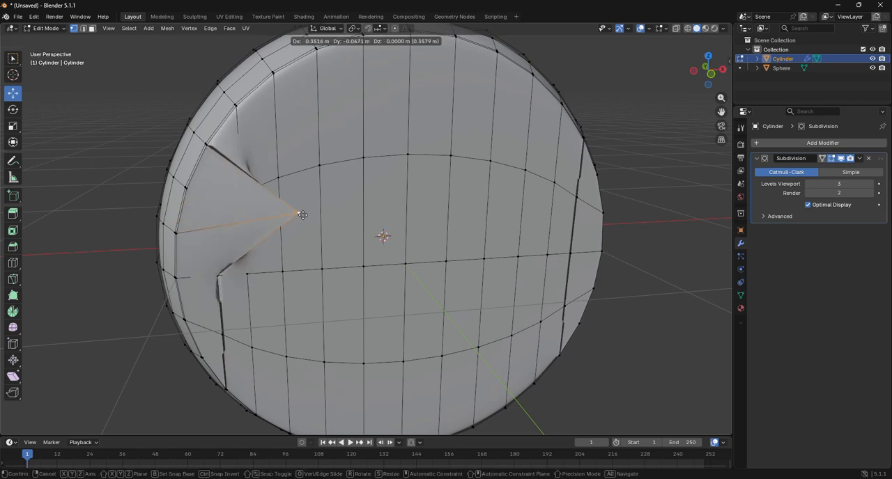
right_click(301, 216)
scroll(244, 249, up, 5)
drag(723, 114, 891, 121)
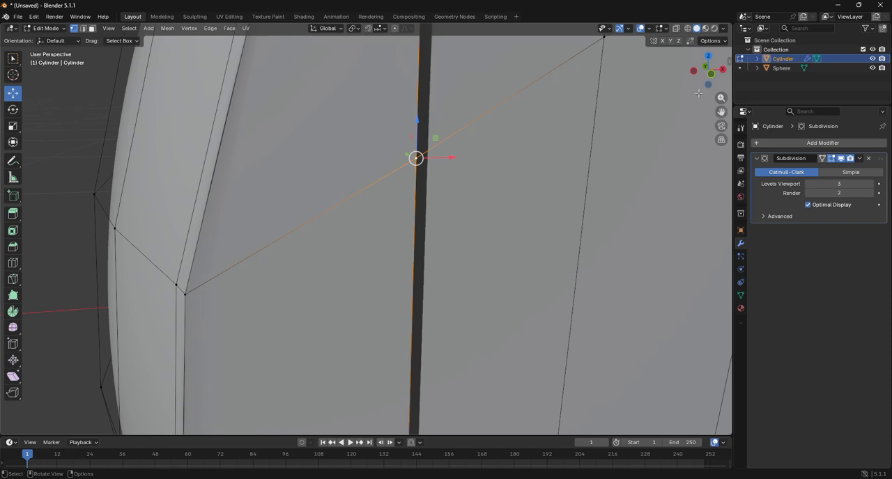
drag(700, 79, 680, 79)
scroll(398, 131, down, 5)
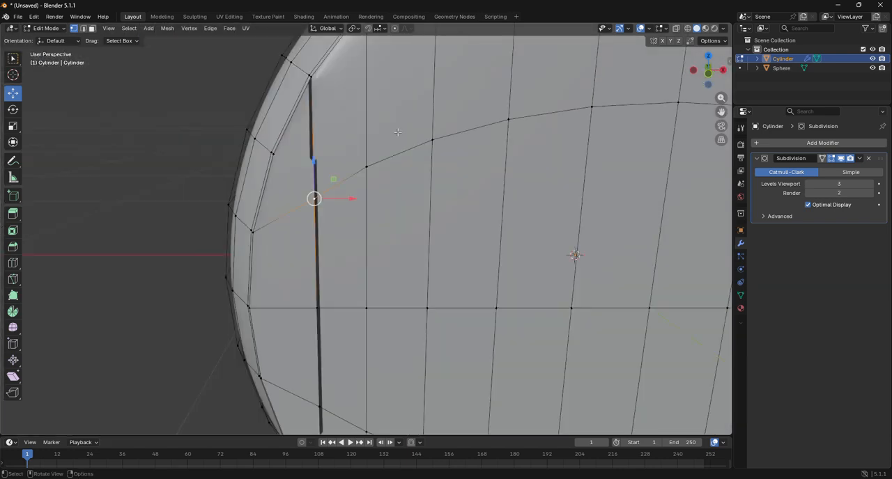
scroll(398, 131, down, 6)
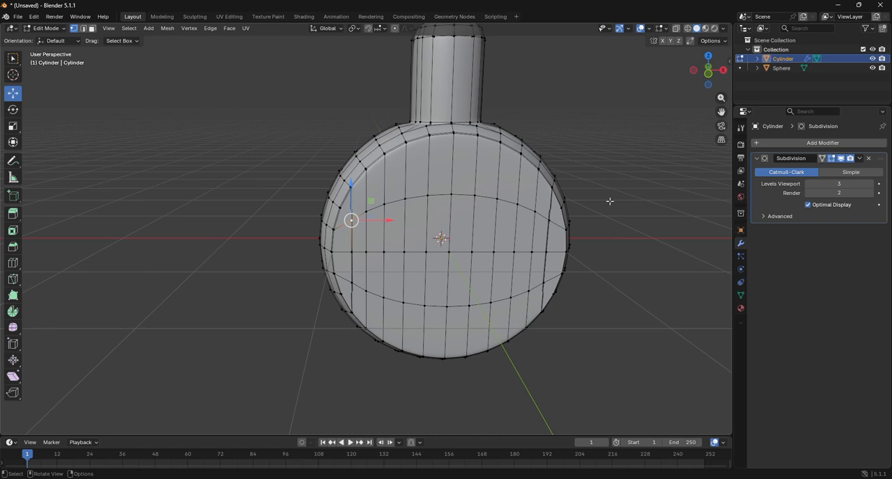
Check the seam vertex in wireframe display by trying to move it, and return to solid display
click(687, 28)
scroll(486, 212, up, 5)
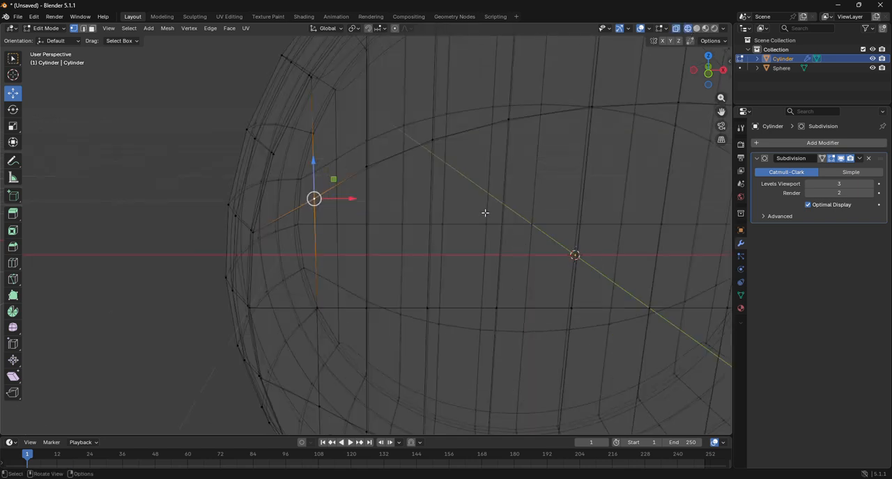
scroll(394, 221, up, 3)
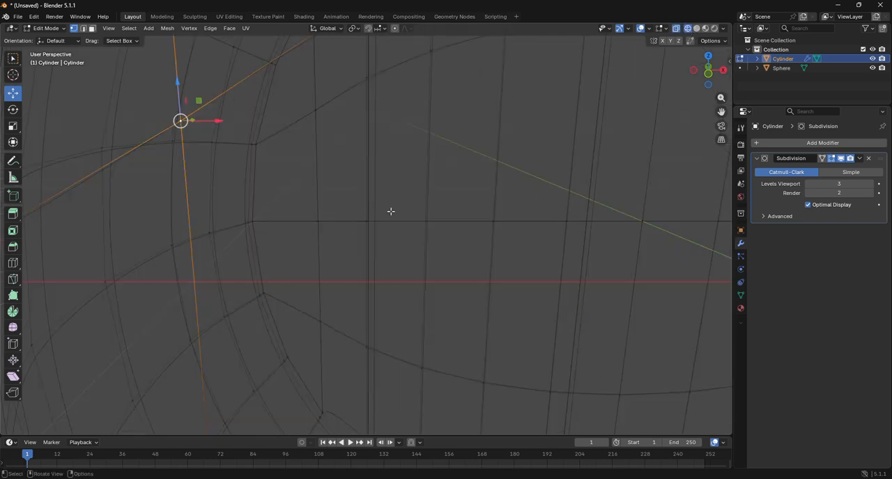
key(g)
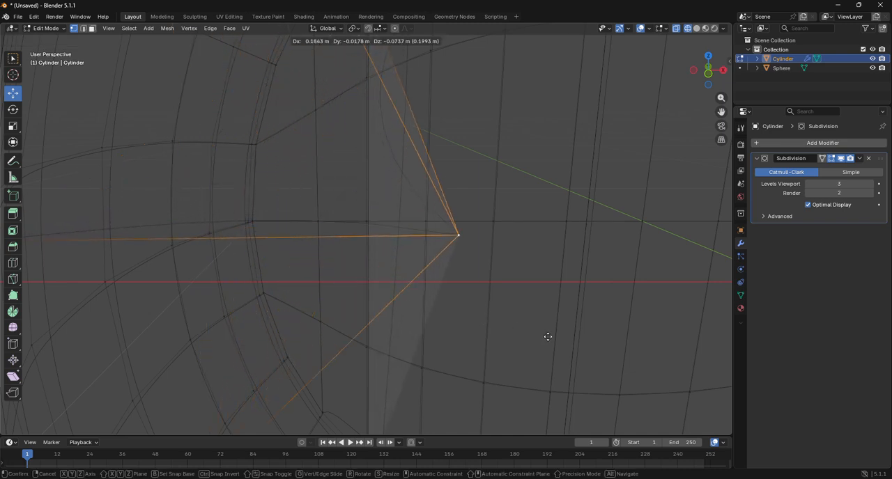
right_click(605, 338)
scroll(607, 339, down, 6)
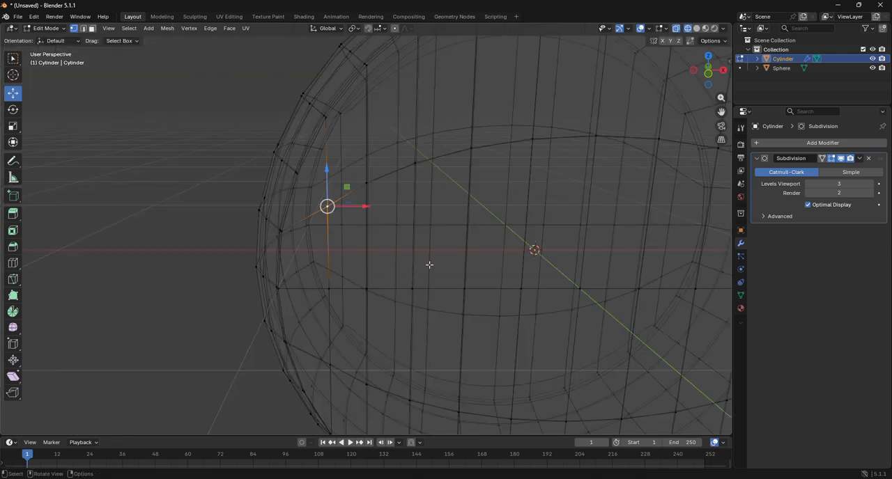
key(shift+z)
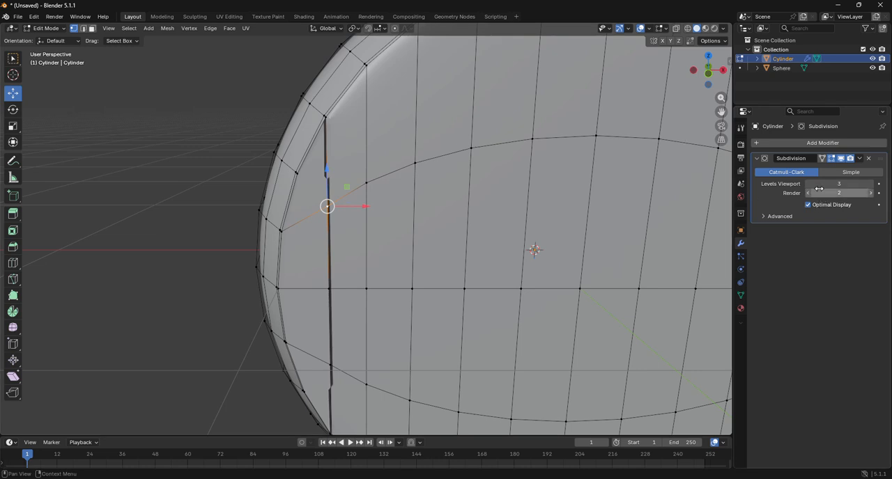
Return to Object Mode and apply Shade Flat to the cylinder body
click(46, 28)
click(48, 38)
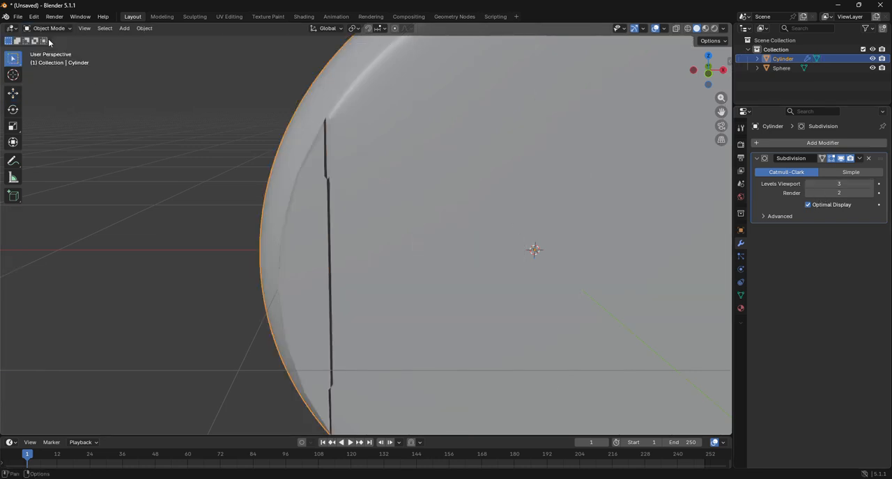
scroll(393, 206, down, 3)
right_click(393, 206)
click(397, 213)
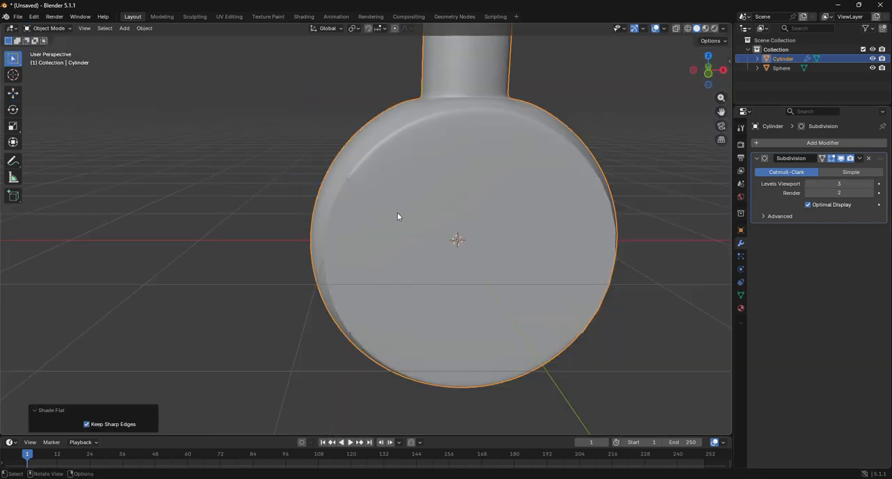
Put the cylinder body back into Edit Mode and align the view to front orthographic
drag(707, 78, 695, 100)
click(53, 28)
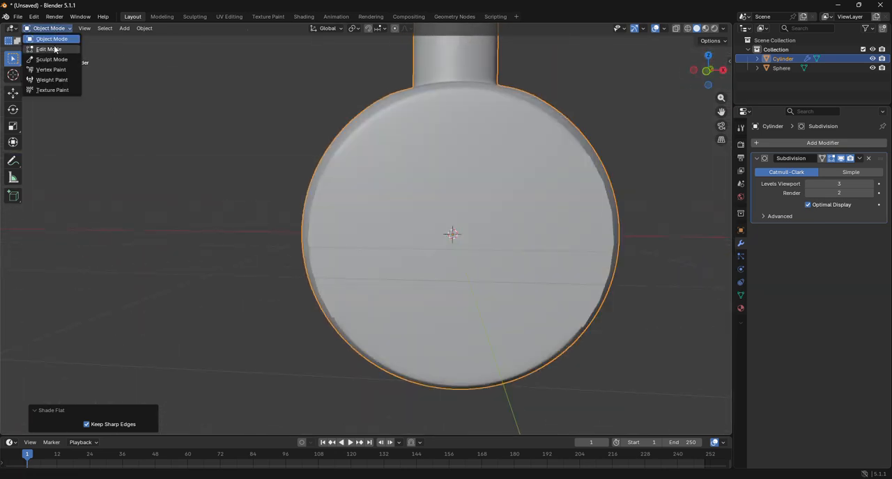
click(55, 50)
click(239, 173)
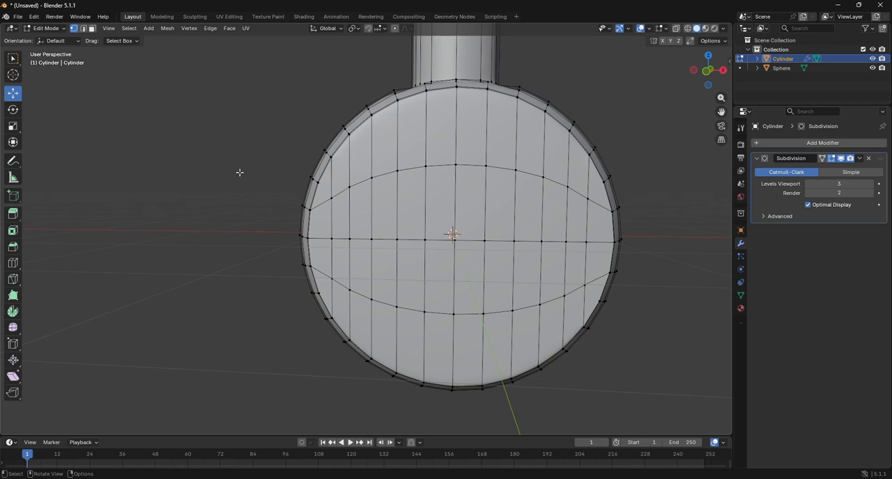
click(707, 76)
scroll(427, 167, up, 3)
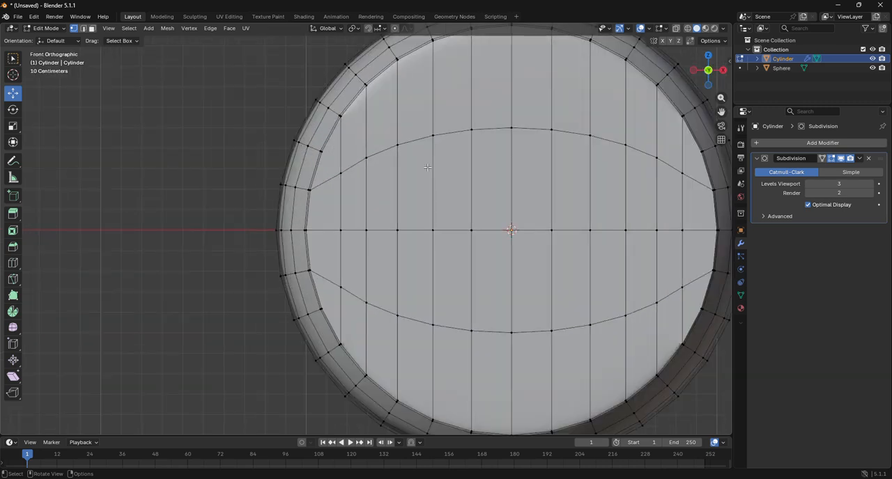
scroll(428, 168, down, 1)
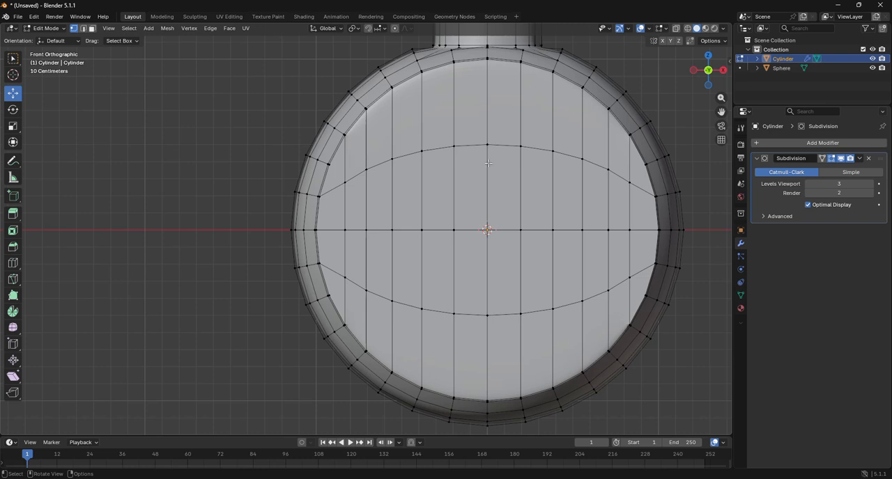
scroll(489, 163, up, 1)
scroll(489, 164, down, 3)
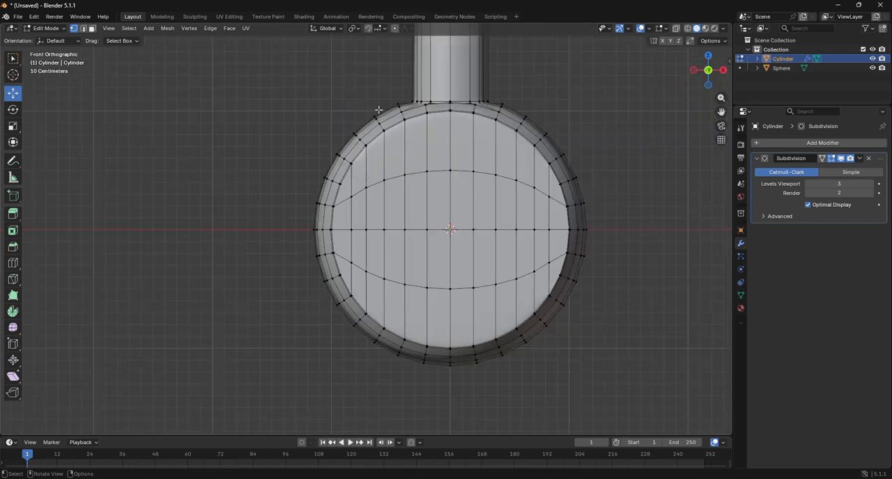
Select all faces of the body's flat front disc and inset them by about 0.021 m
click(92, 28)
drag(349, 183, 520, 288)
drag(538, 283, 554, 276)
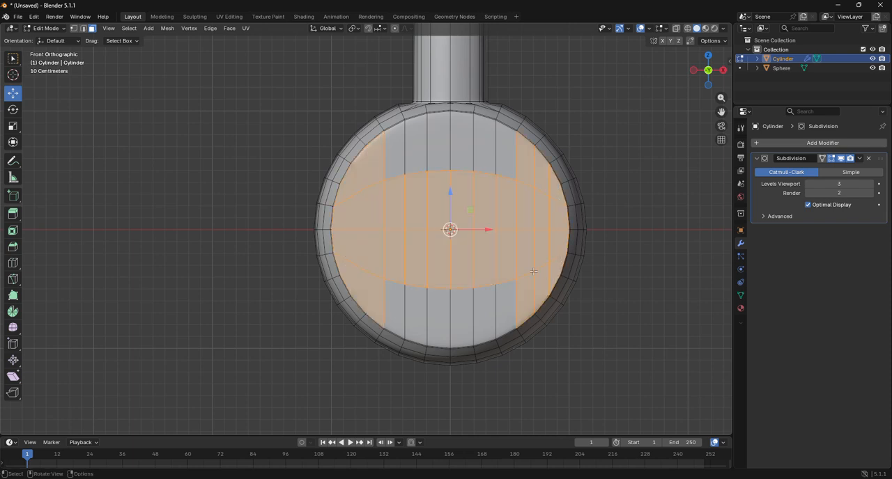
shift+drag(389, 159, 507, 196)
shift+drag(386, 296, 517, 304)
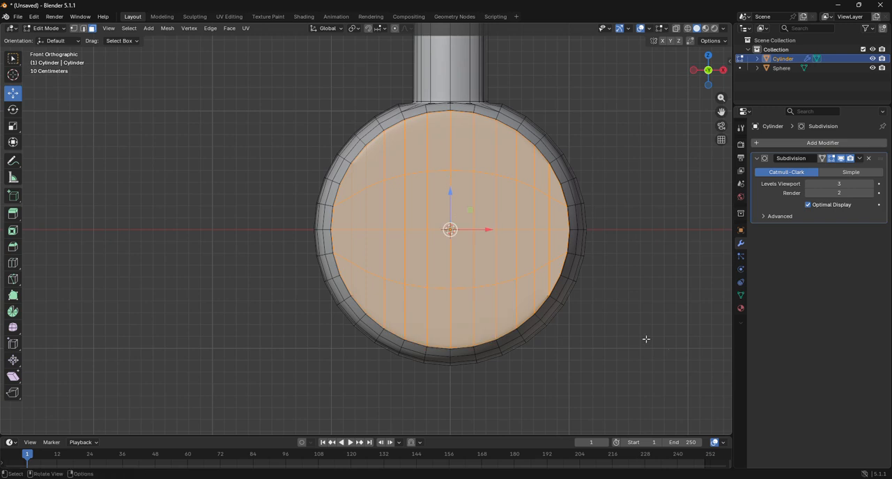
key(i)
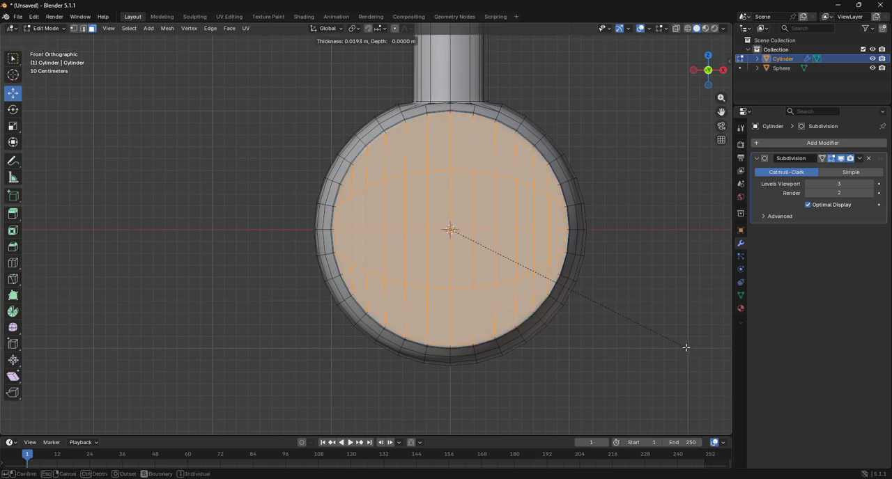
click(685, 347)
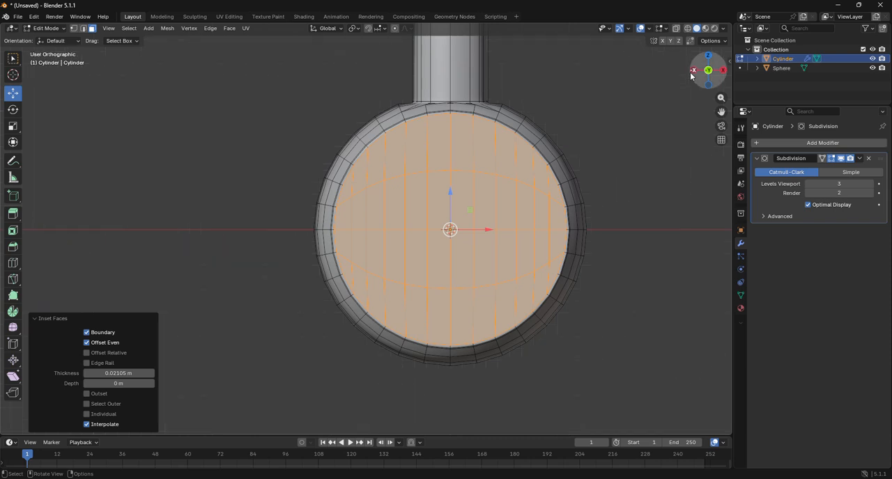
From the back view, select all faces of the flat rear disc and inset them by about 0.023 m
drag(687, 85, 691, 75)
click(692, 72)
drag(181, 185, 382, 280)
shift+drag(222, 160, 327, 198)
shift+drag(238, 285, 325, 302)
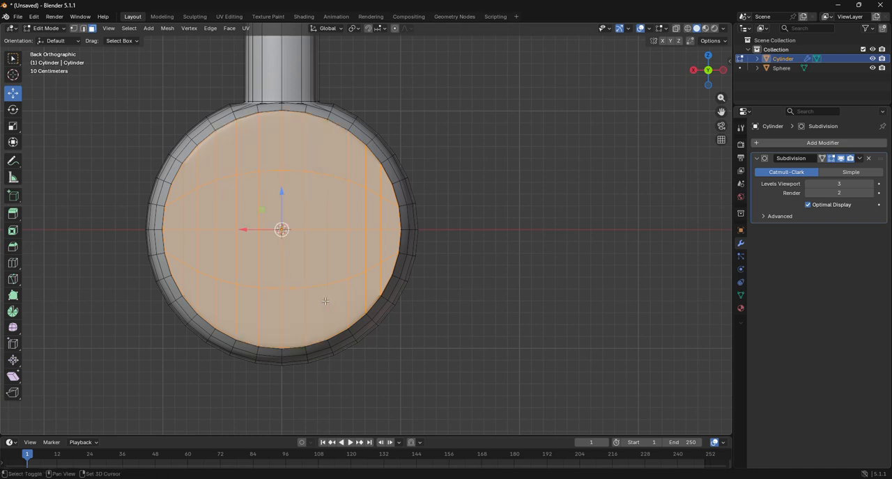
key(i)
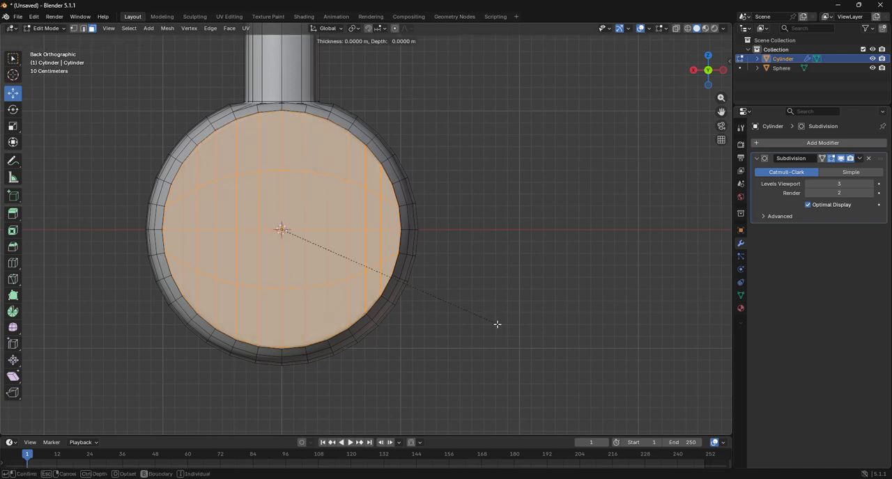
click(495, 324)
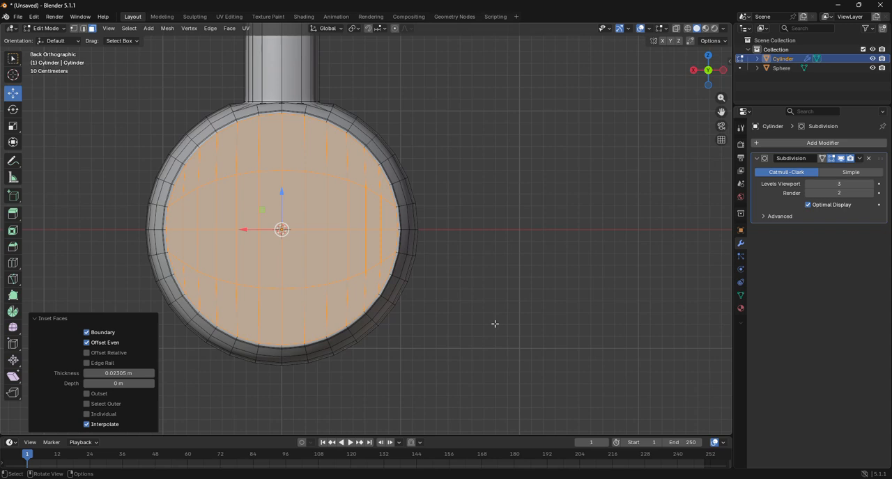
Return to Object Mode, try Shade Smooth on the cylinder body, and set it back to Shade Flat
drag(707, 73, 681, 83)
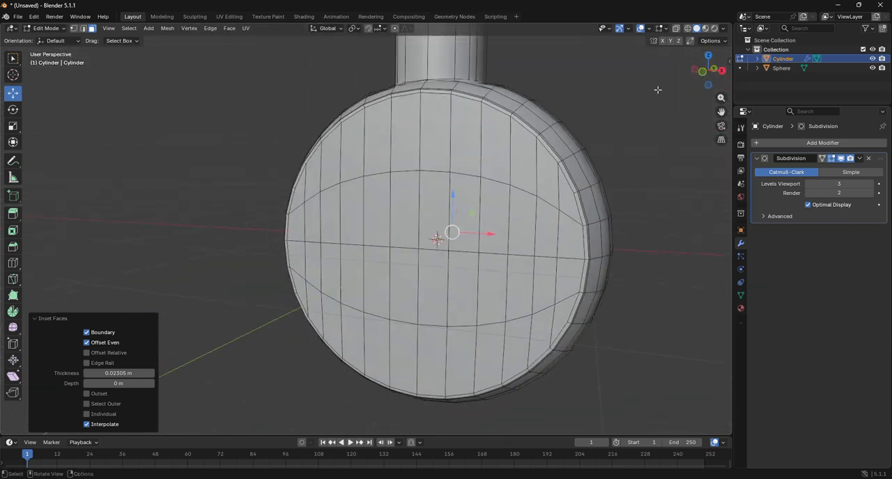
click(46, 28)
click(41, 38)
right_click(409, 194)
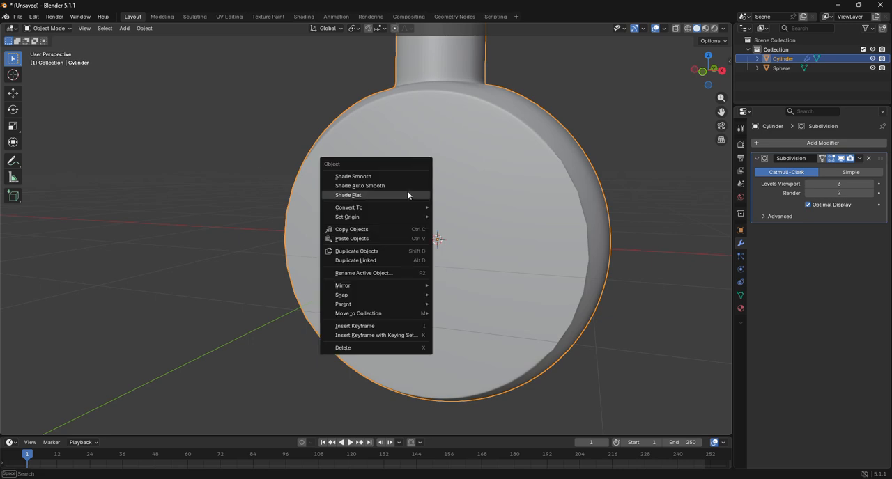
click(384, 177)
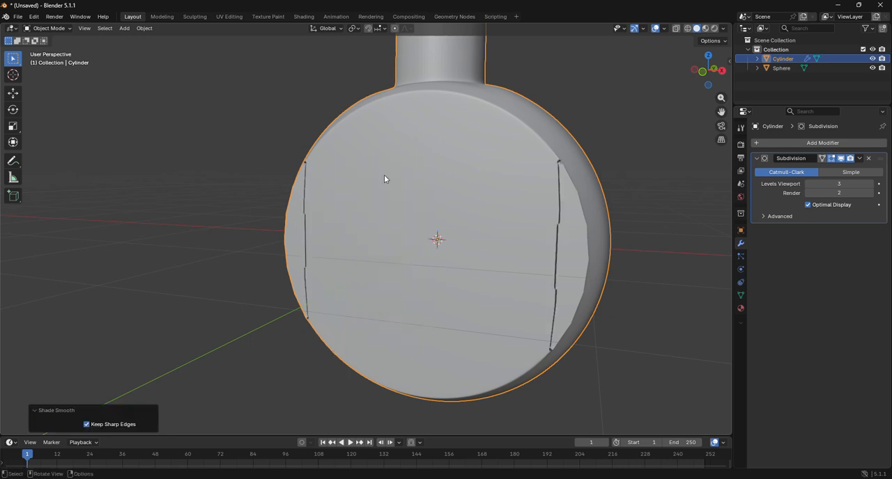
right_click(384, 179)
click(378, 198)
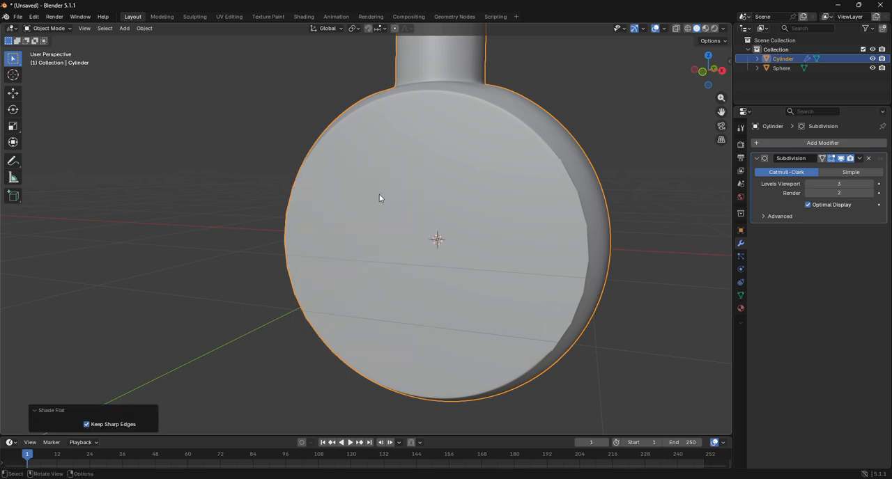
Inspect the body's flat faces and set its Subdivision modifier's render level to 4
scroll(632, 129, down, 3)
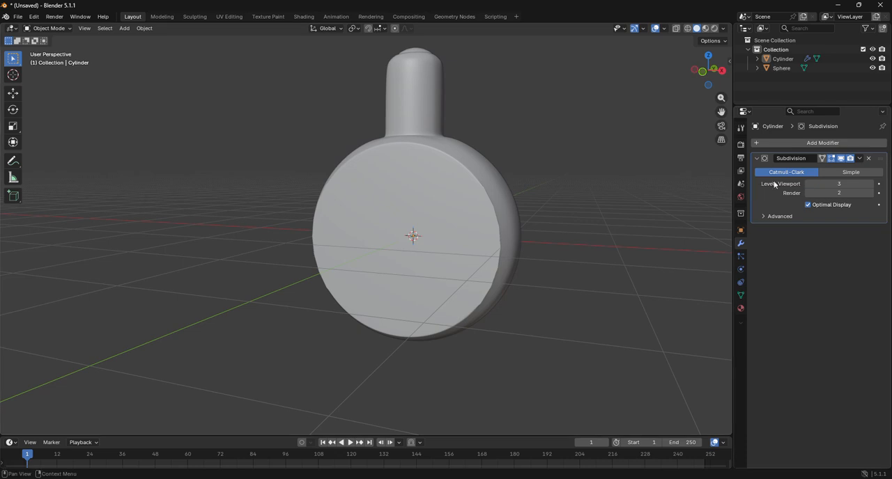
drag(696, 72, 740, 102)
scroll(515, 146, up, 4)
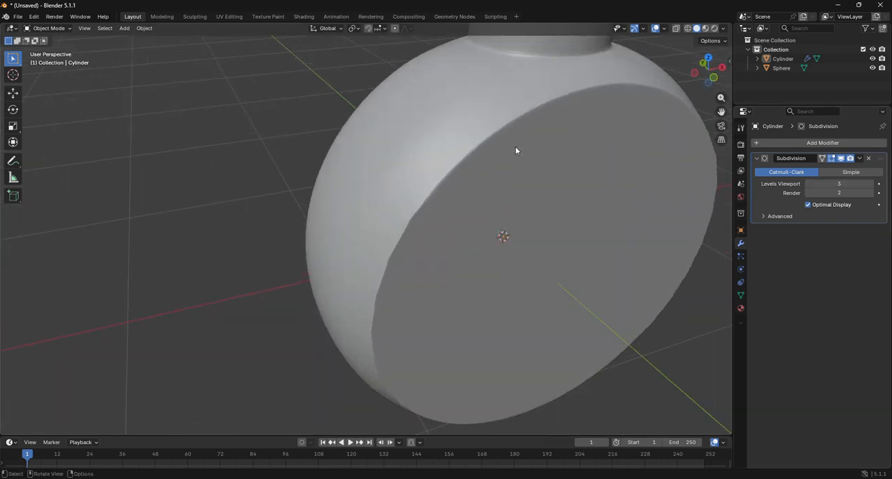
click(871, 195)
click(870, 195)
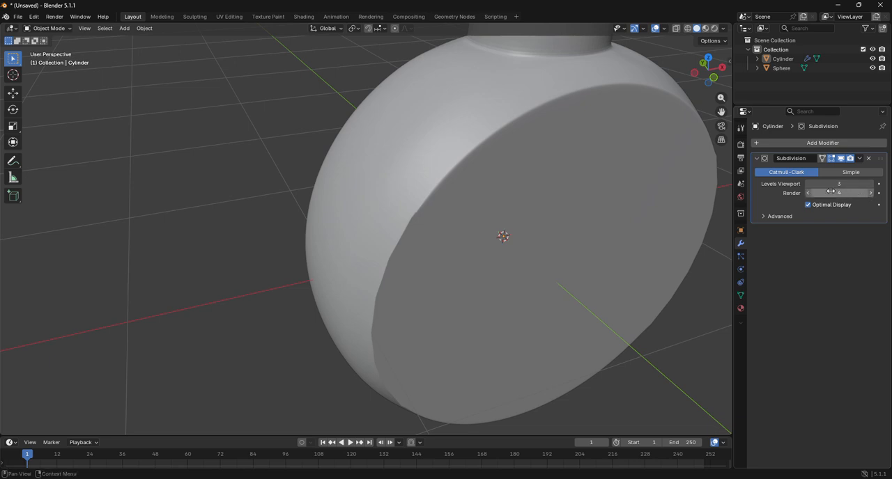
Align the view to front orthographic and add a new cylinder mesh at the origin
drag(722, 112, 593, 268)
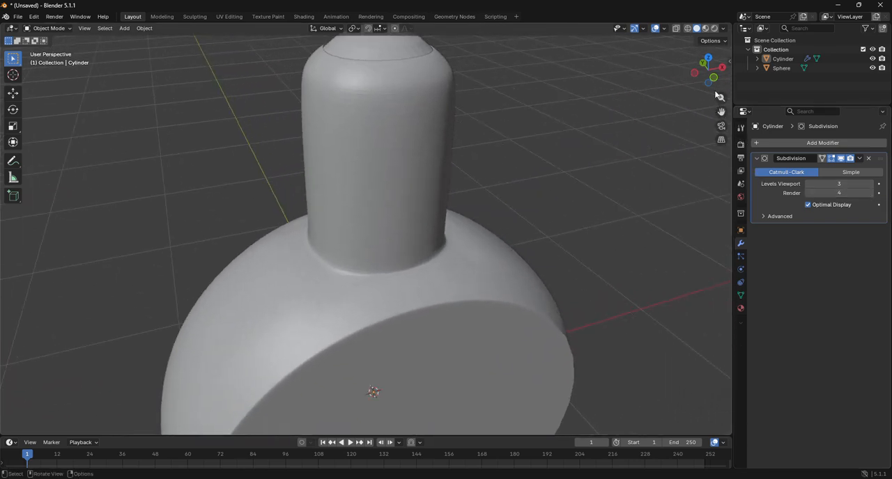
scroll(715, 98, down, 2)
click(713, 79)
scroll(407, 119, down, 2)
click(122, 30)
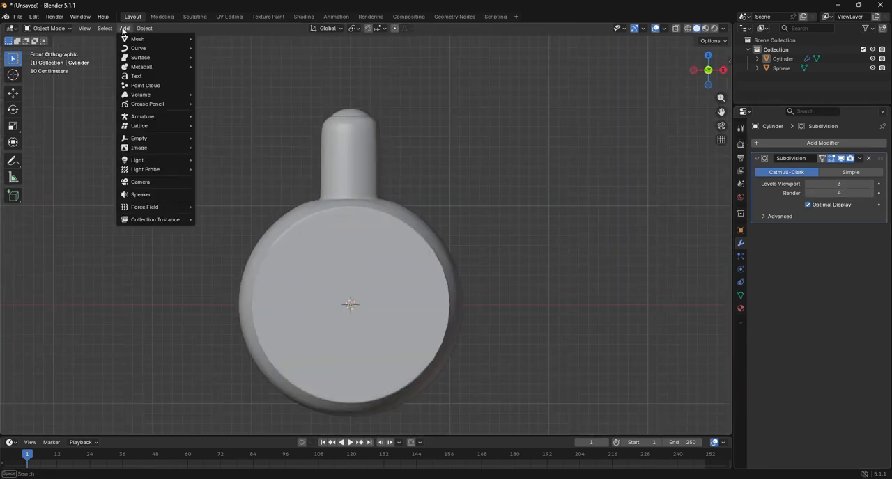
mouse_move(139, 117)
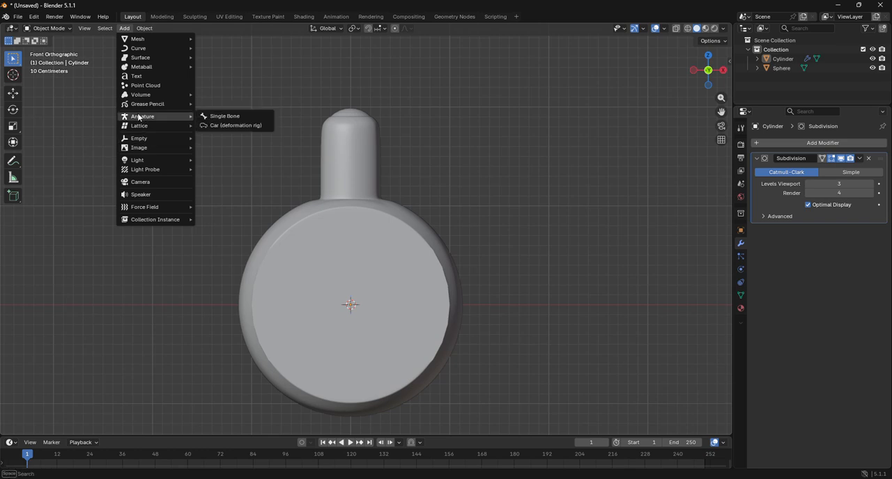
mouse_move(153, 38)
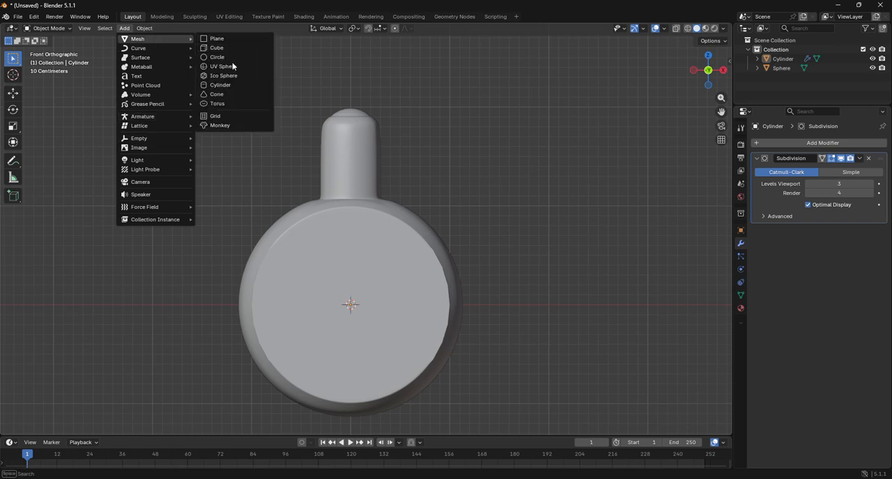
click(223, 86)
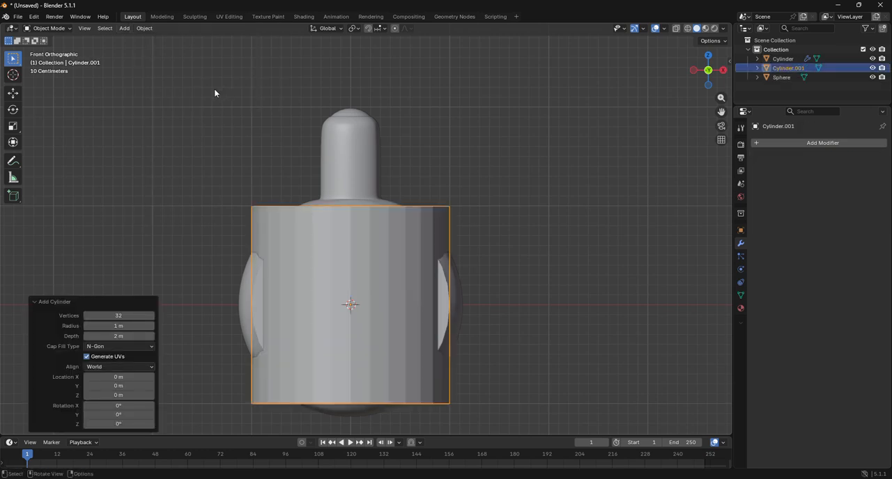
Set the new cylinder's radius to 0.42 m and its depth to 1.36 m
click(48, 28)
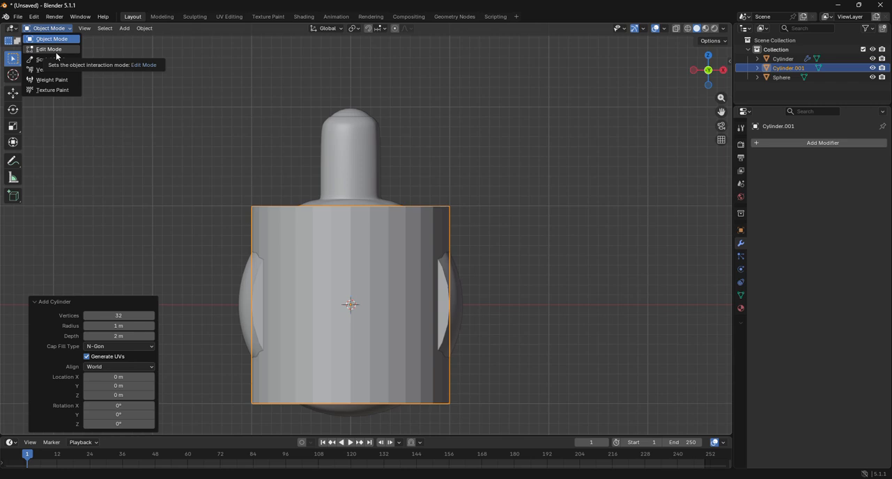
drag(134, 337, 113, 327)
right_click(134, 337)
drag(705, 62, 706, 59)
click(707, 58)
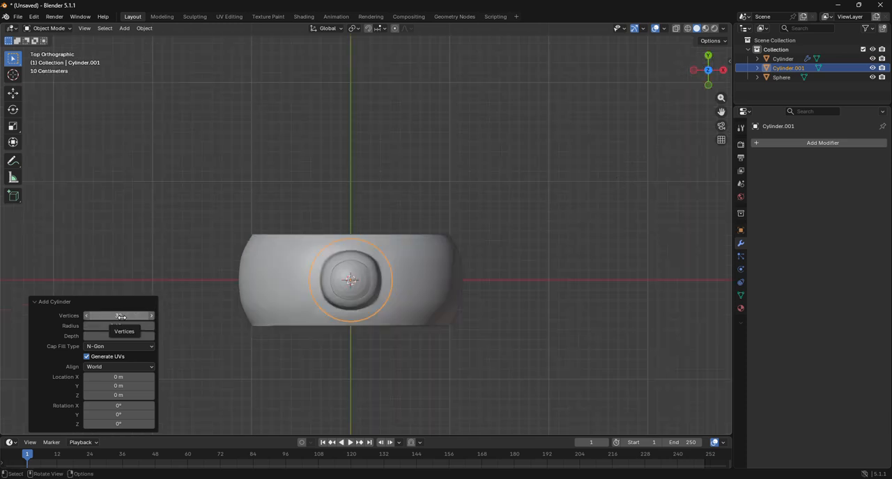
click(709, 85)
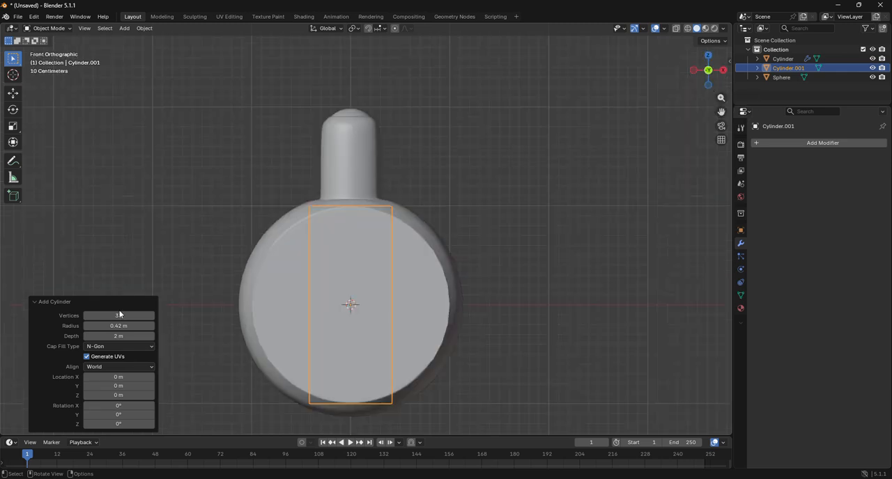
mouse_move(122, 339)
mouse_down()
mouse_move(114, 338)
mouse_move(127, 337)
mouse_up()
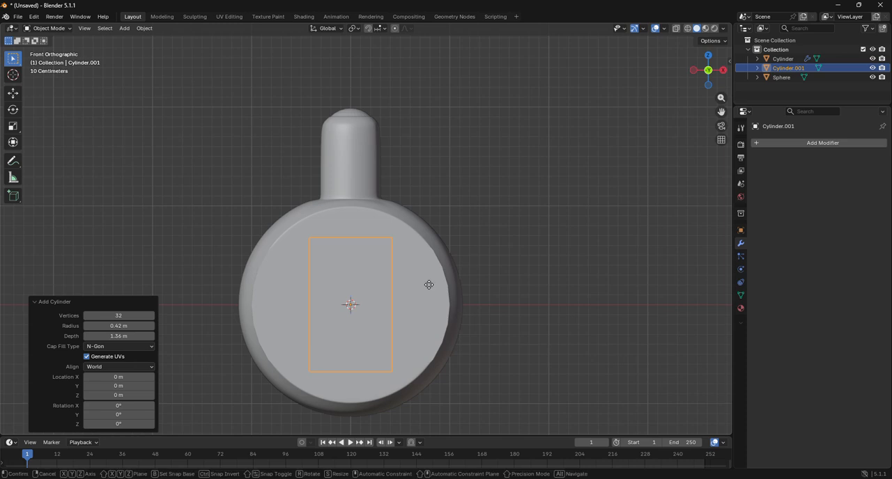
Raise the new cylinder along Z by about 1.4 m, switch to wireframe shading, and raise it another 0.16 m around the neck
key(g)
key(z)
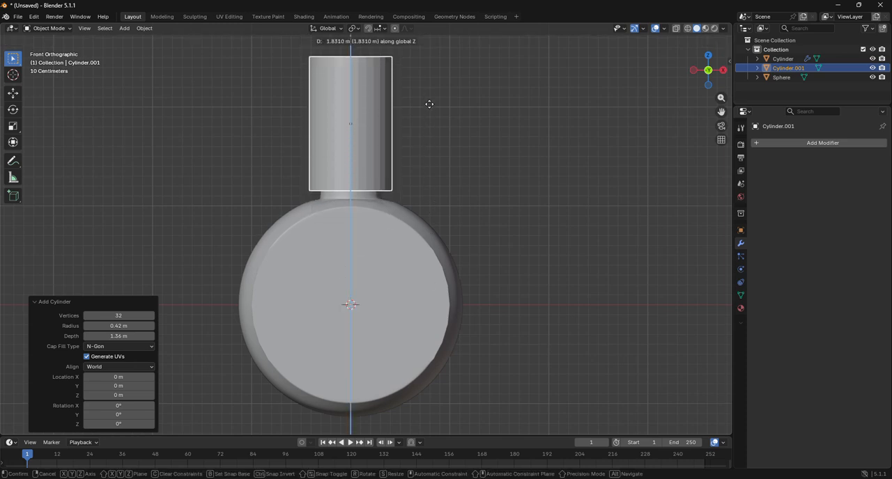
click(428, 147)
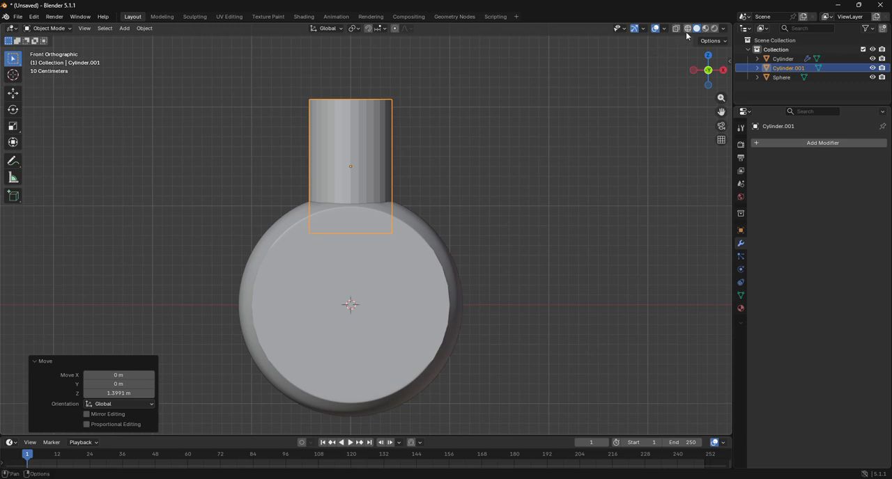
key(shift+z)
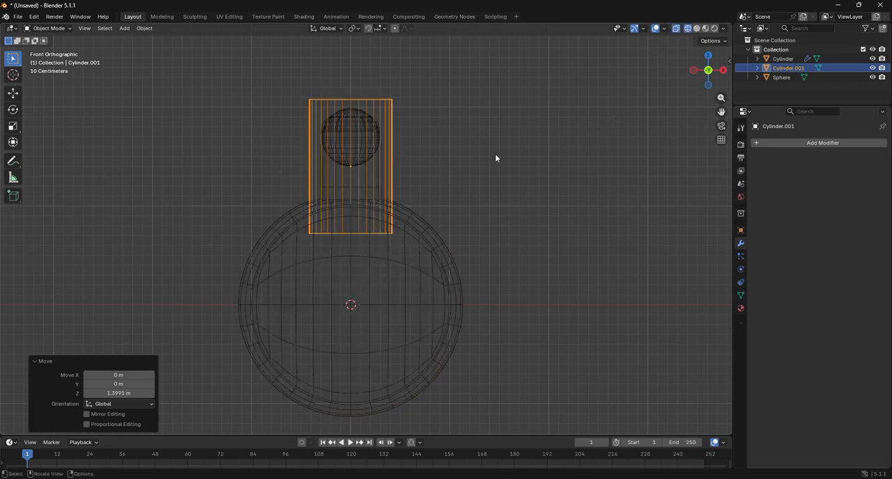
key(g)
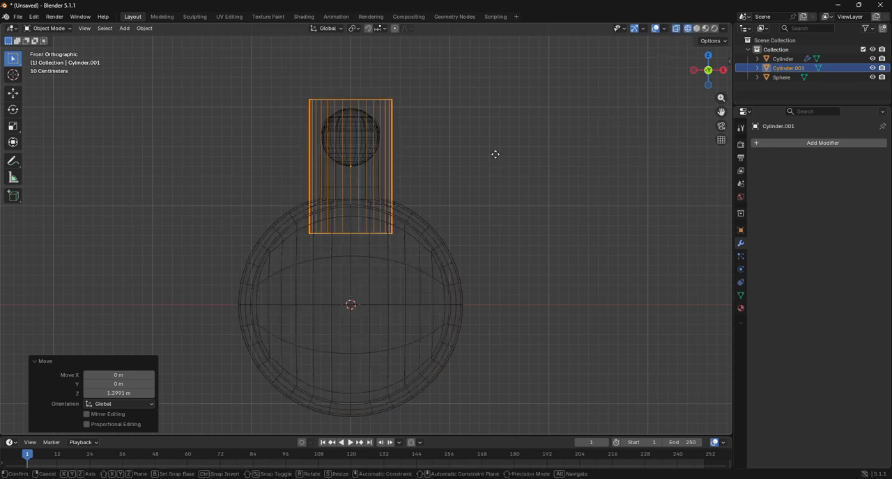
key(z)
click(499, 142)
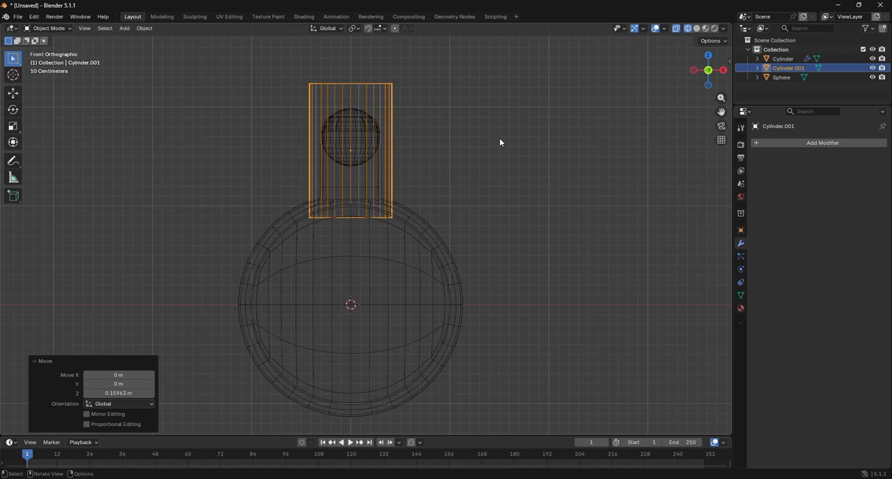
In Edit Mode, scale the new cylinder to about 0.67 along Z and lower its top face by about 0.023 m
click(48, 27)
click(61, 49)
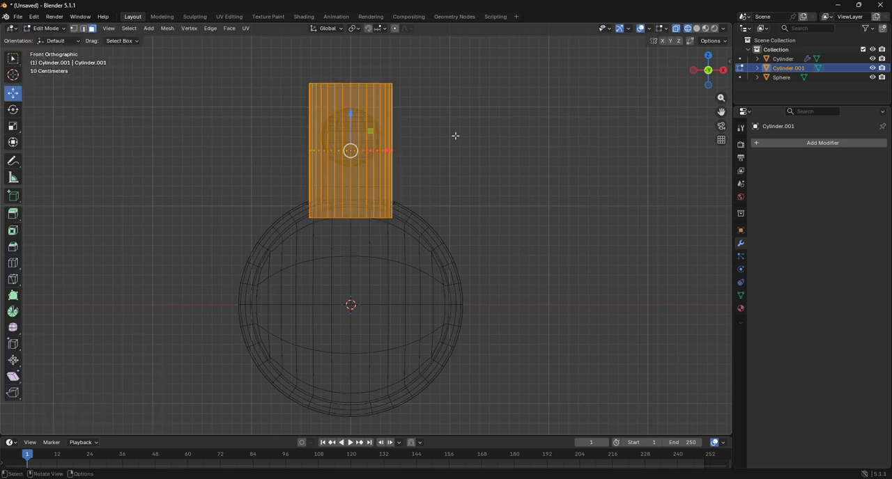
key(s)
key(z)
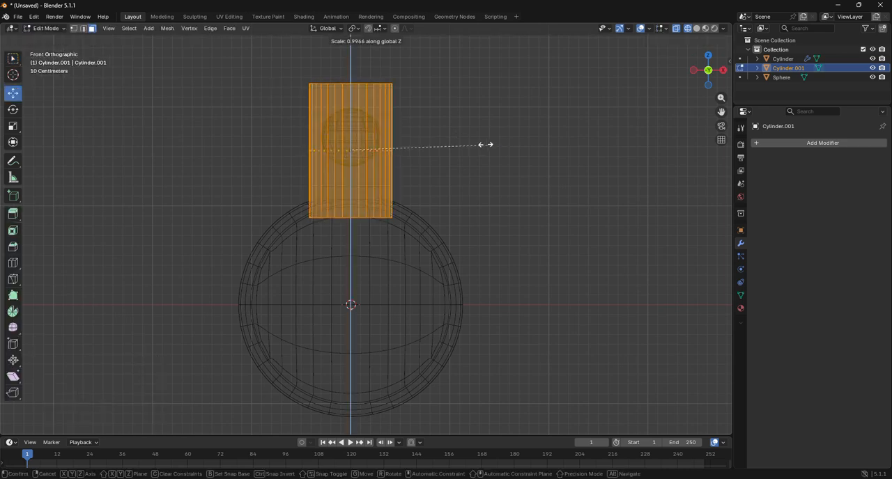
click(446, 131)
drag(241, 69, 428, 123)
mouse_move(351, 81)
mouse_down()
mouse_move(351, 64)
mouse_move(352, 82)
mouse_up()
Select the new cylinder's bottom face and inset it by about 0.096 m, close to the neck's outline
scroll(352, 83, up, 1)
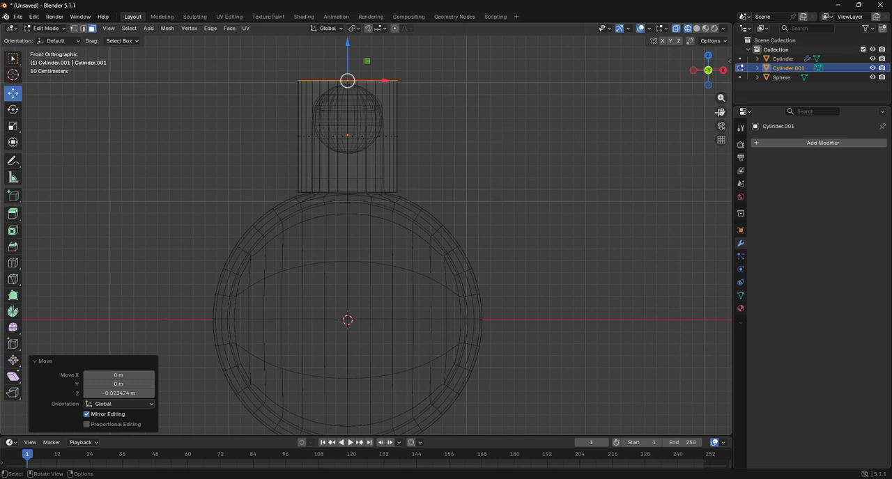
drag(721, 112, 731, 163)
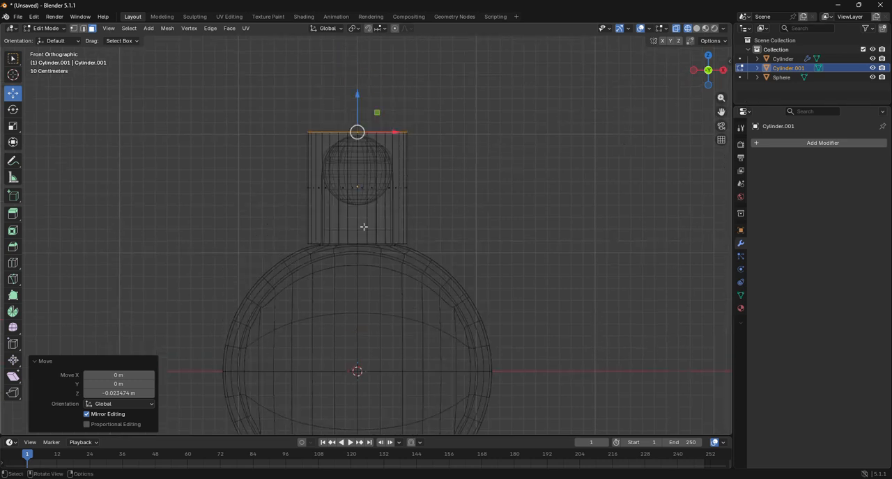
drag(289, 235, 483, 284)
scroll(564, 275, up, 5)
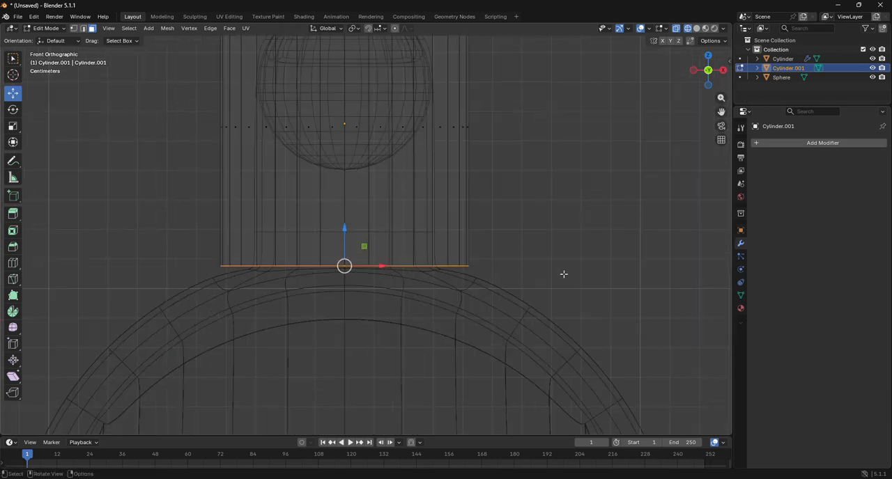
scroll(684, 293, up, 1)
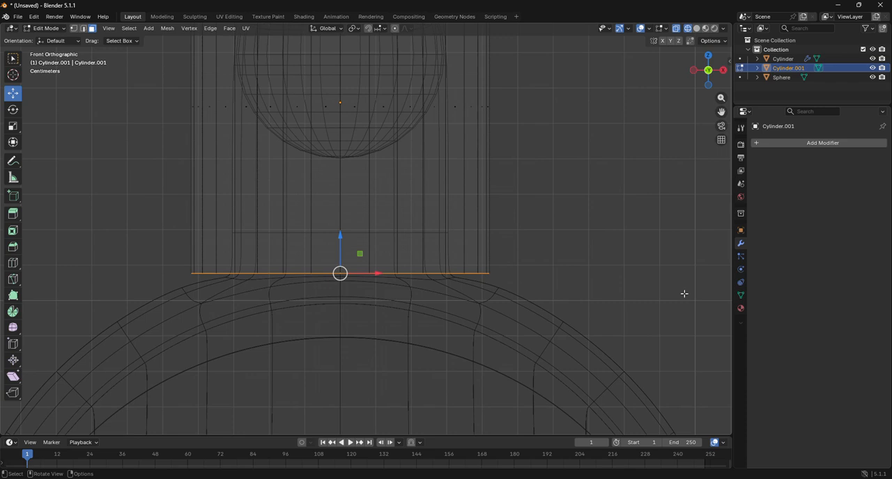
key(i)
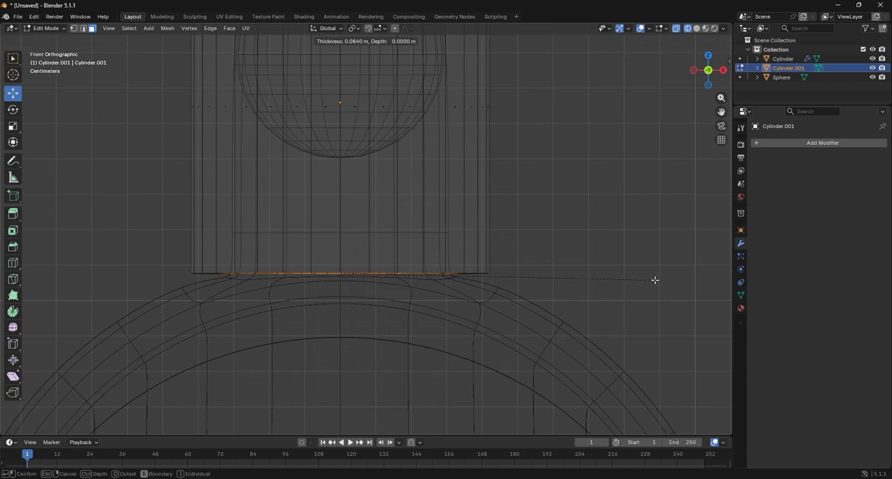
click(651, 276)
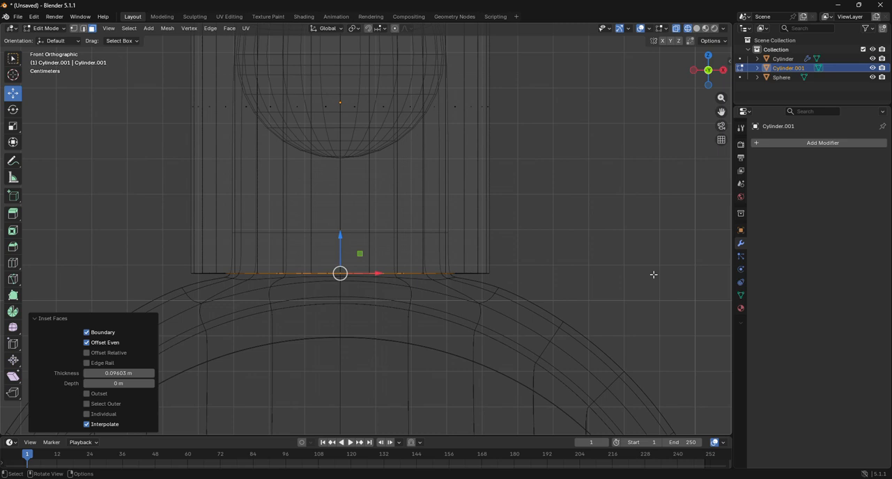
Extrude the inset bottom face about 0.545 m up into the cylinder and move it another 0.372 m up, just above the sphere
key(e)
click(635, 84)
scroll(635, 82, down, 3)
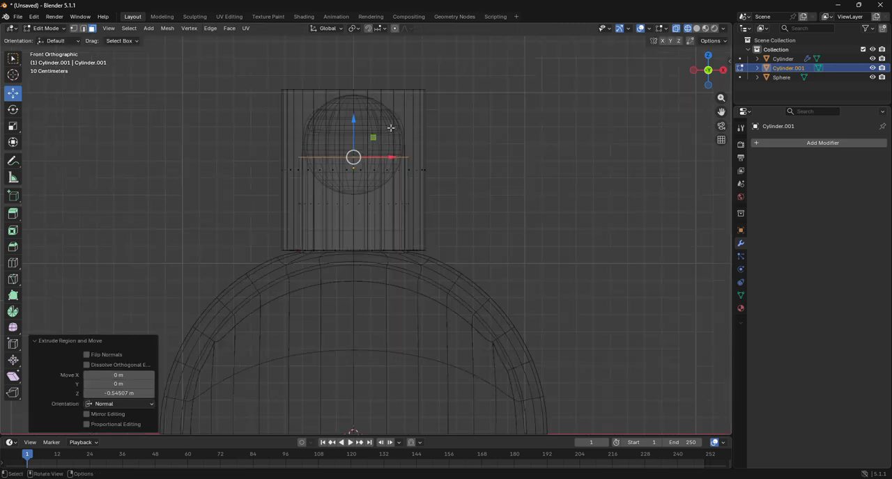
drag(354, 126, 354, 63)
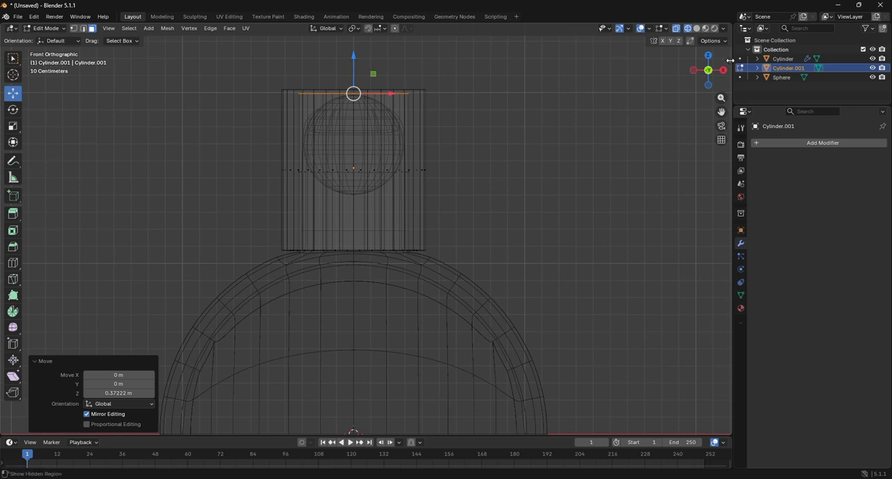
Select the cylinder's top face, raise it by about 0.064 m, and inset it by about 0.039 m in front view
drag(714, 70, 710, 87)
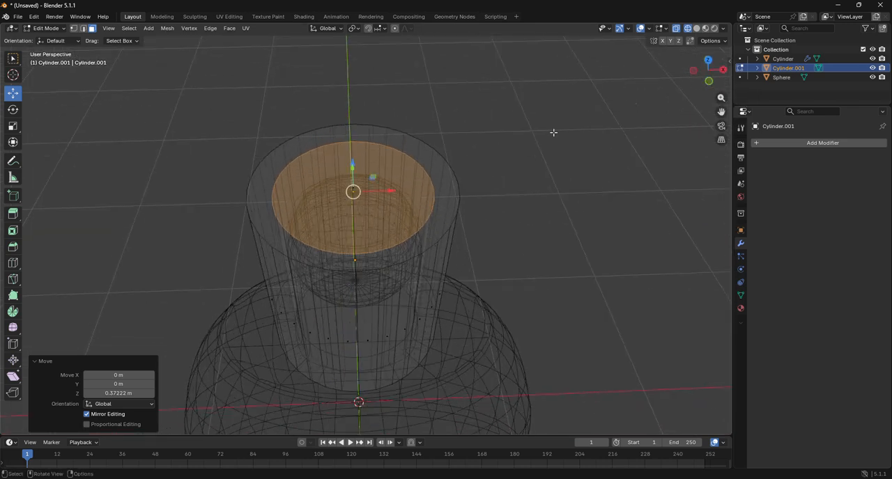
key(alt+a)
click(353, 188)
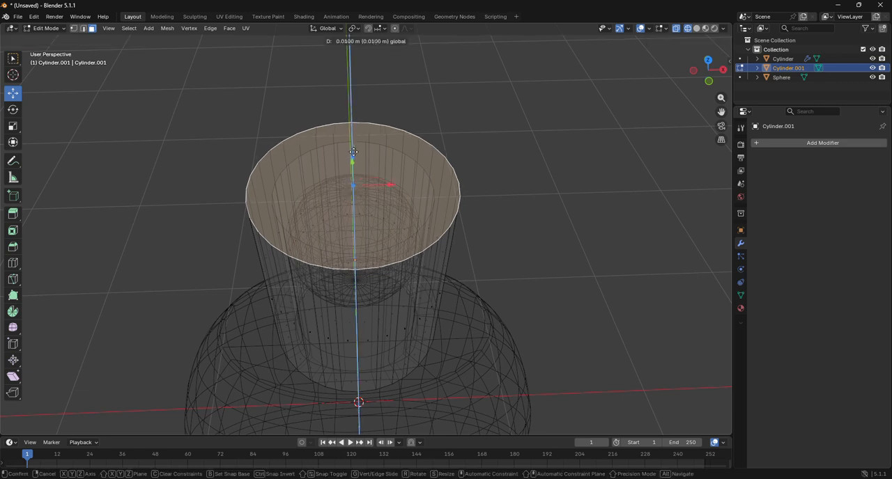
drag(352, 161, 352, 148)
click(709, 81)
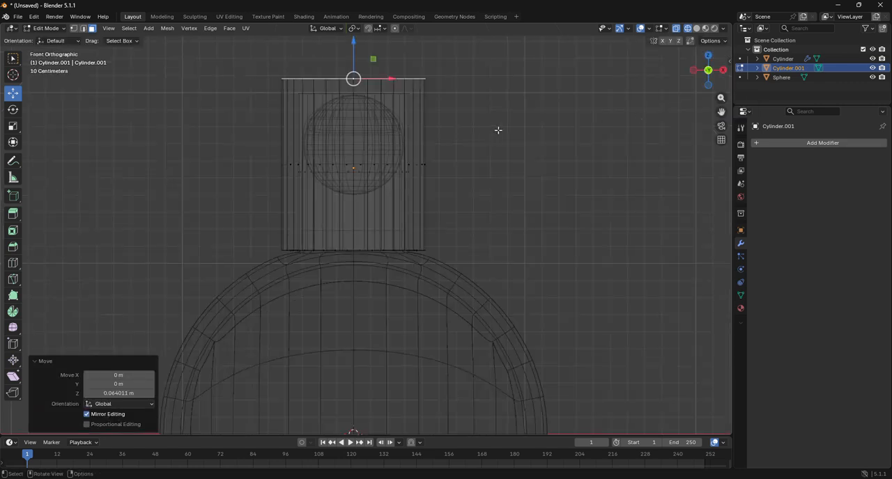
key(i)
click(651, 166)
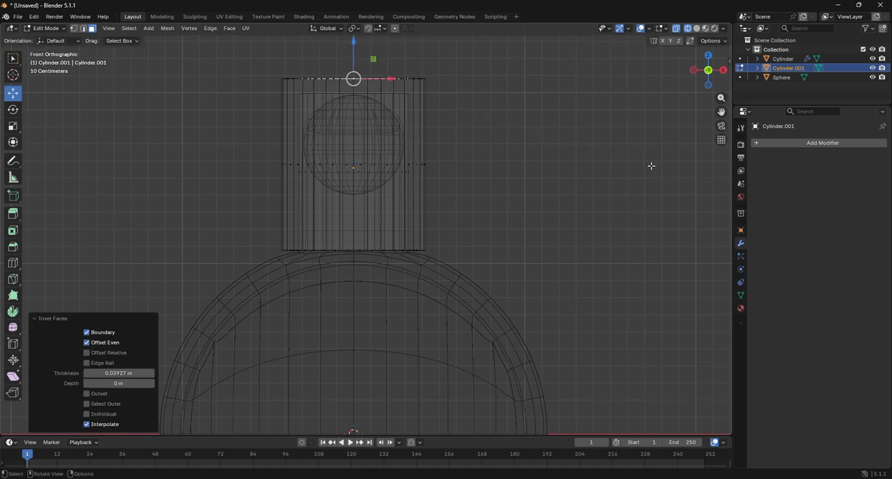
Select the face loop forming the cylinder's top rim and extrude it about 0.959 m straight up in front view
drag(709, 89, 706, 105)
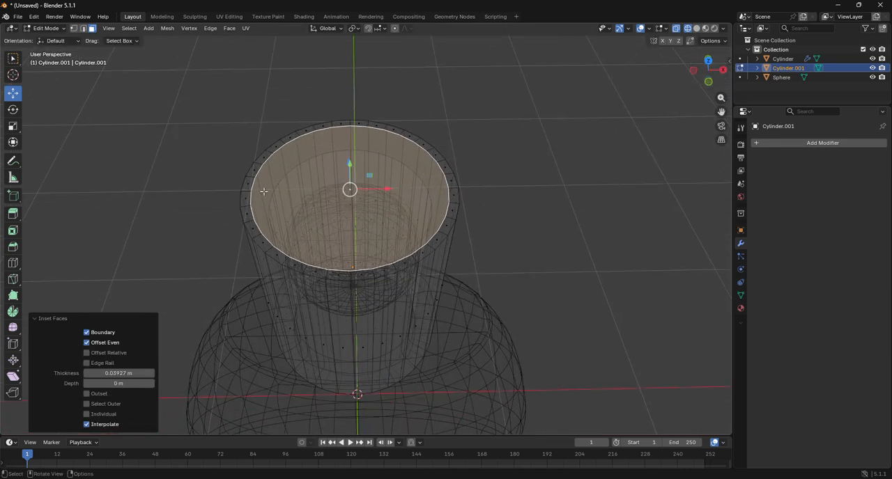
alt+click(259, 239)
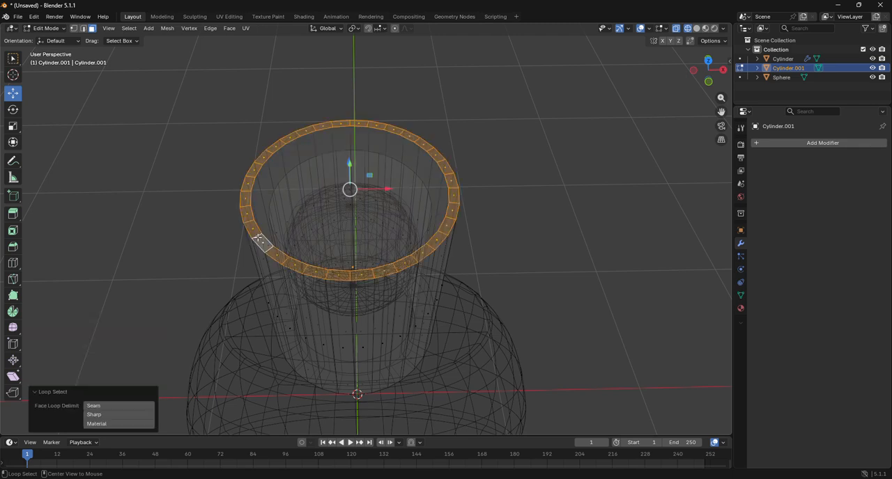
click(708, 82)
drag(721, 112, 732, 237)
key(g)
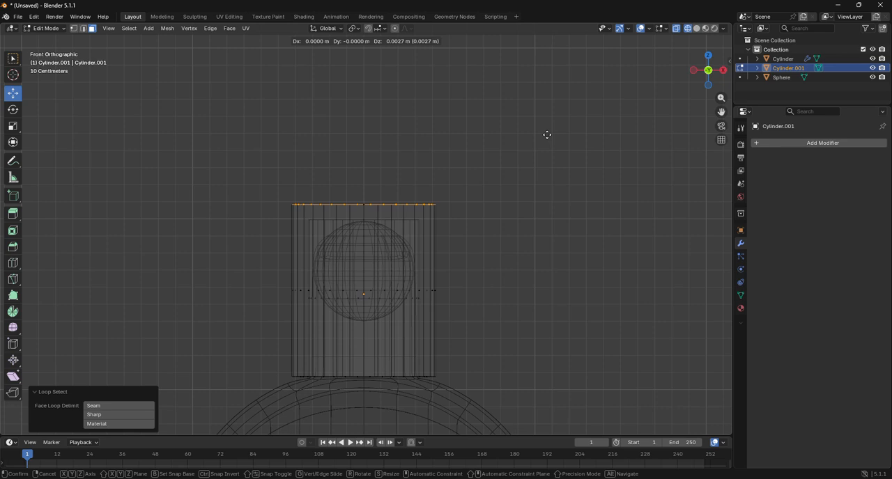
middle_drag(547, 134, 551, 121)
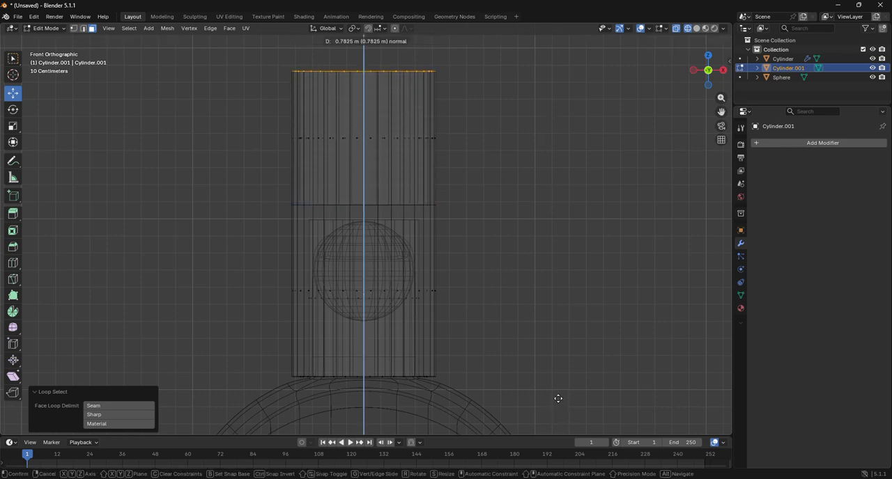
click(562, 373)
From top view, scale the extruded rim loop outward uniformly by about 1.224 to flare the cylinder's upper section
scroll(559, 368, down, 3)
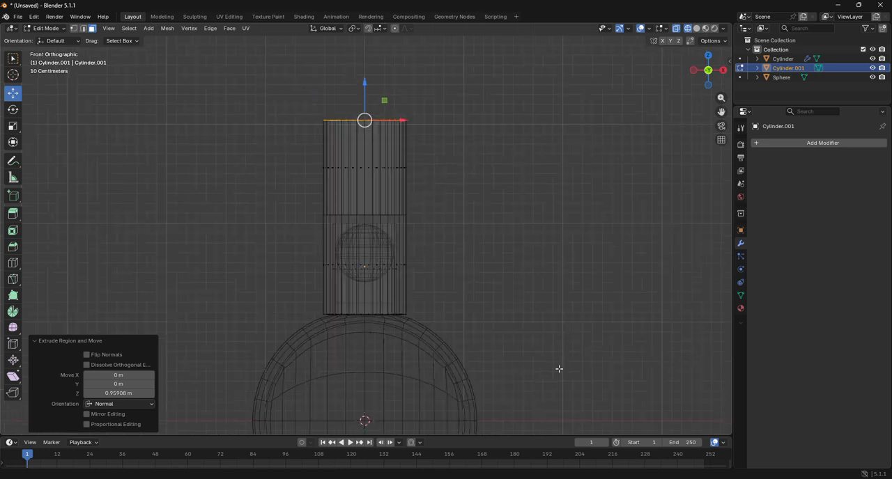
click(708, 55)
key(s)
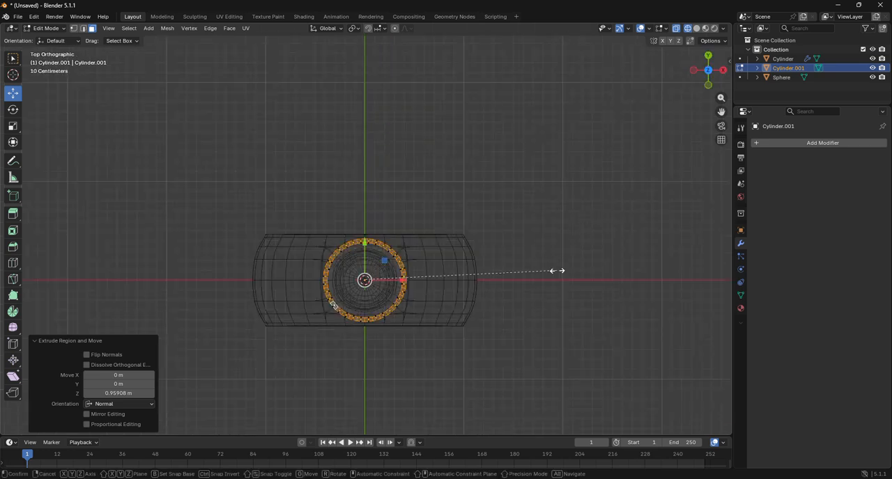
click(600, 283)
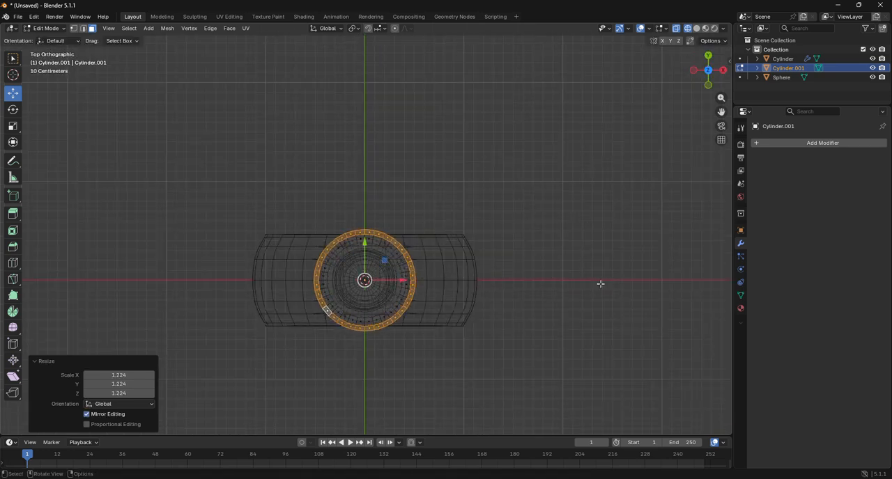
mouse_move(713, 90)
mouse_down()
mouse_move(709, 98)
mouse_move(711, 87)
mouse_up()
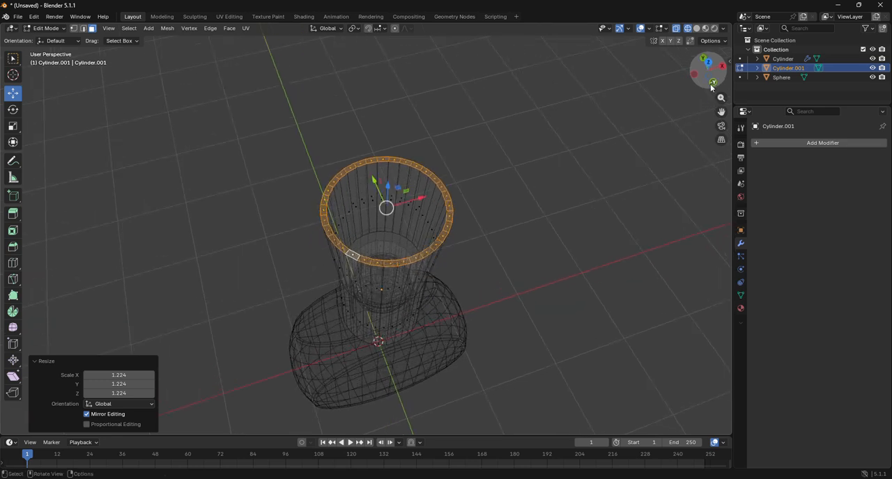
Switch to solid shading and edge selection, and deselect the short radial edges crossing the flared rim one by one
click(696, 28)
scroll(649, 108, up, 2)
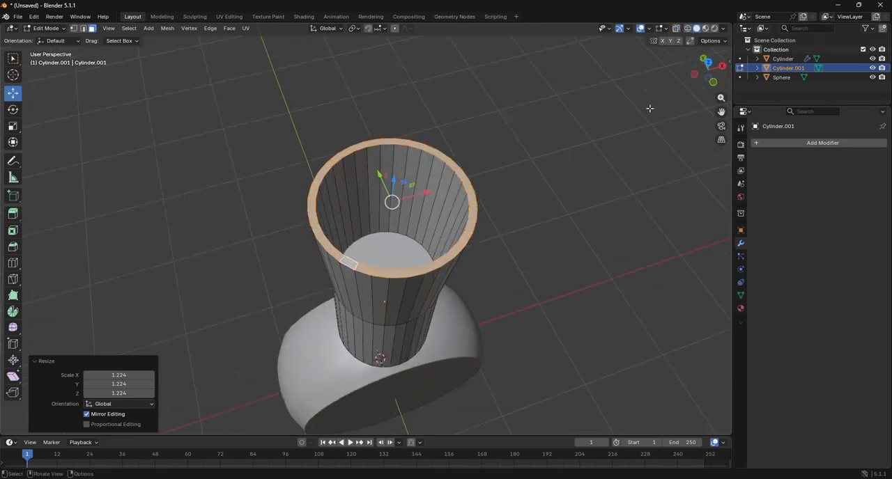
scroll(650, 108, up, 4)
scroll(649, 108, down, 2)
key(1)
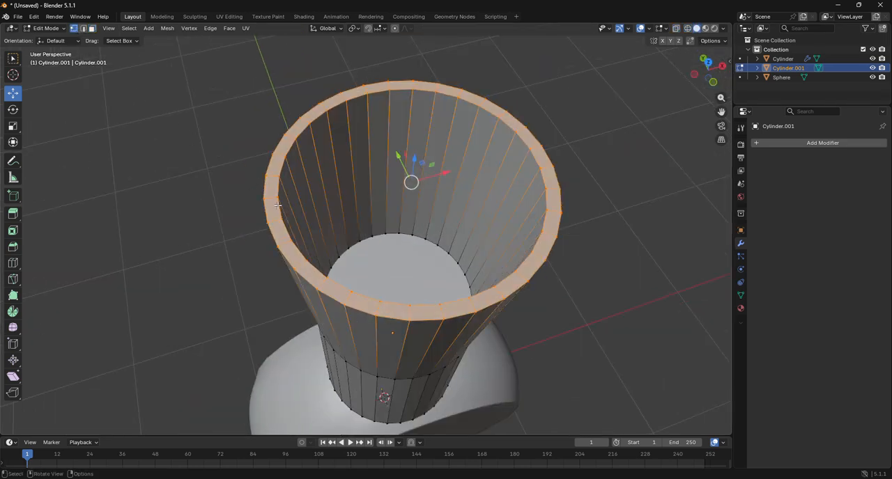
click(84, 29)
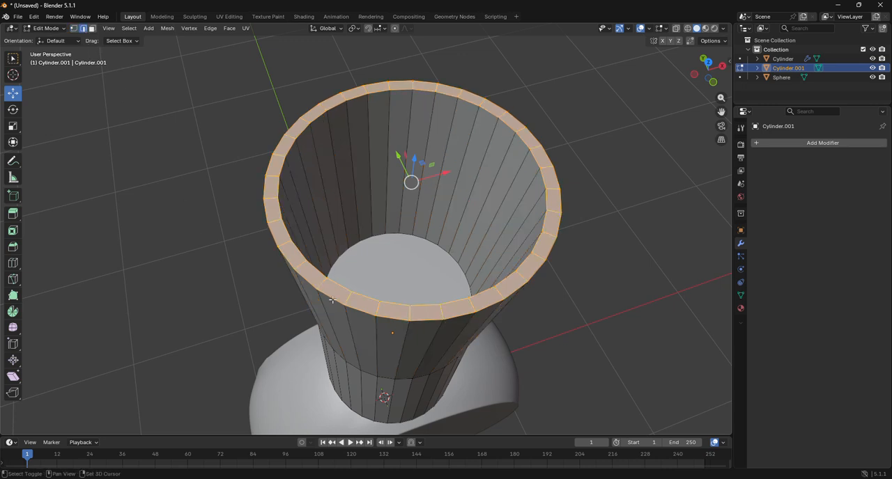
shift+click(301, 267)
shift+click(270, 202)
shift+click(278, 155)
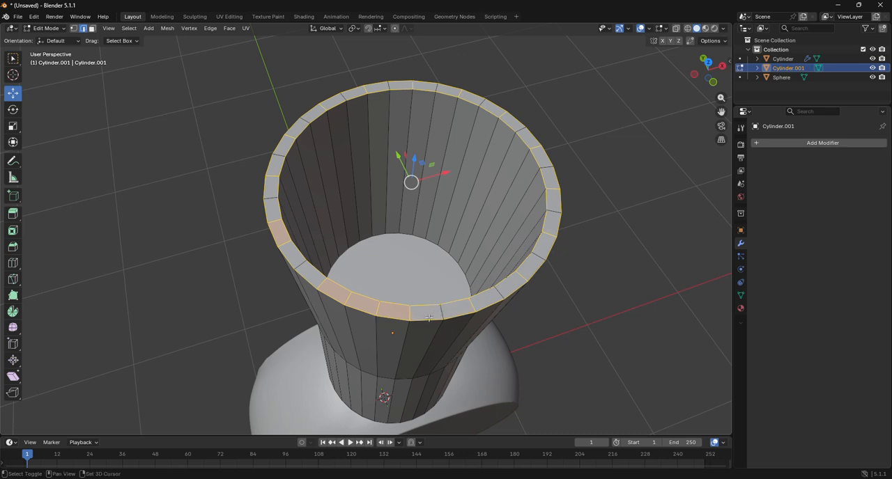
Switch to vertex selection and deselect every second inner and outer vertex pair around the cylinder's flared rim
shift+click(375, 309)
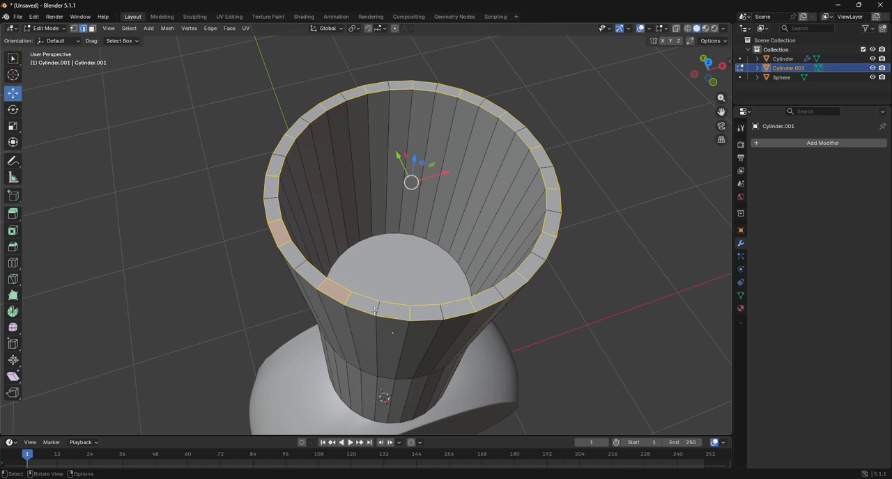
click(74, 28)
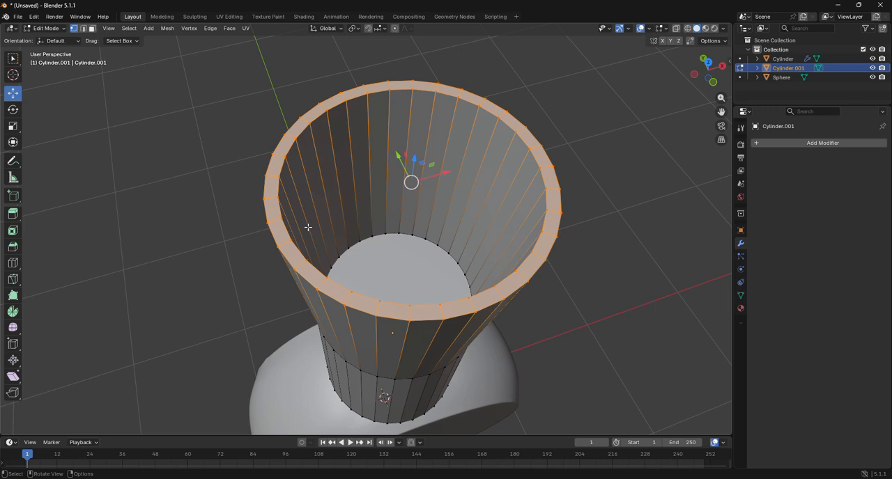
shift+click(268, 223)
shift+click(283, 220)
shift+click(266, 175)
shift+click(279, 177)
shift+click(281, 132)
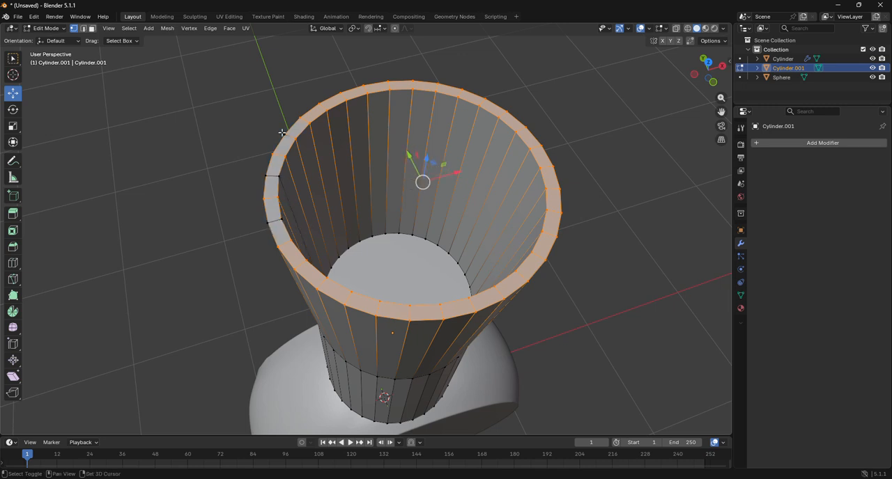
shift+click(296, 140)
shift+click(319, 104)
shift+click(328, 111)
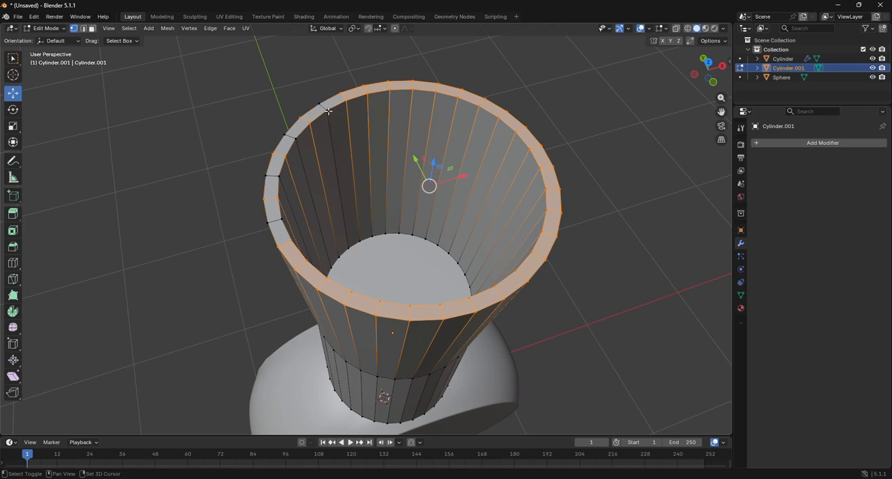
shift+click(364, 87)
shift+click(411, 83)
shift+click(412, 89)
shift+click(461, 91)
shift+click(458, 96)
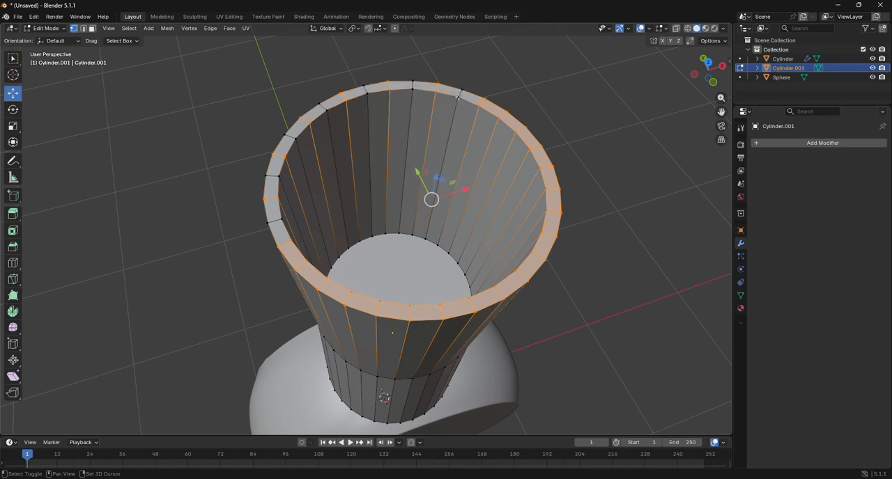
shift+click(505, 112)
shift+click(497, 120)
shift+click(542, 148)
shift+click(528, 151)
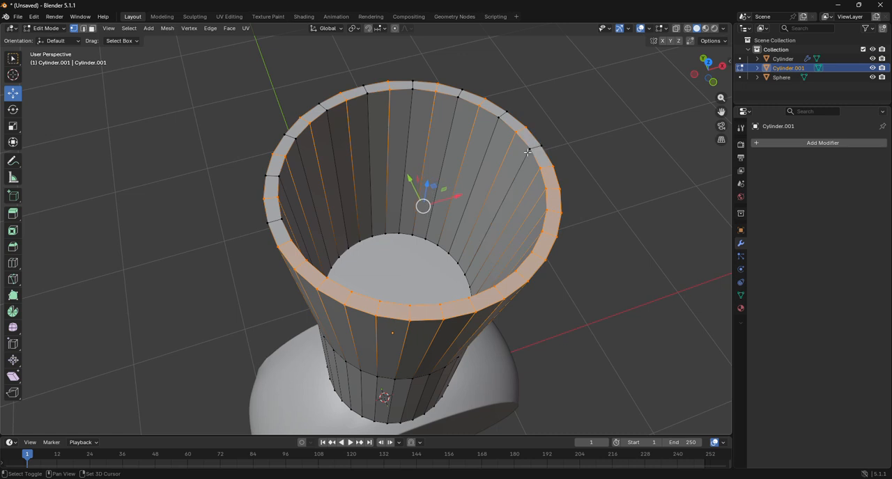
shift+click(559, 188)
shift+click(546, 189)
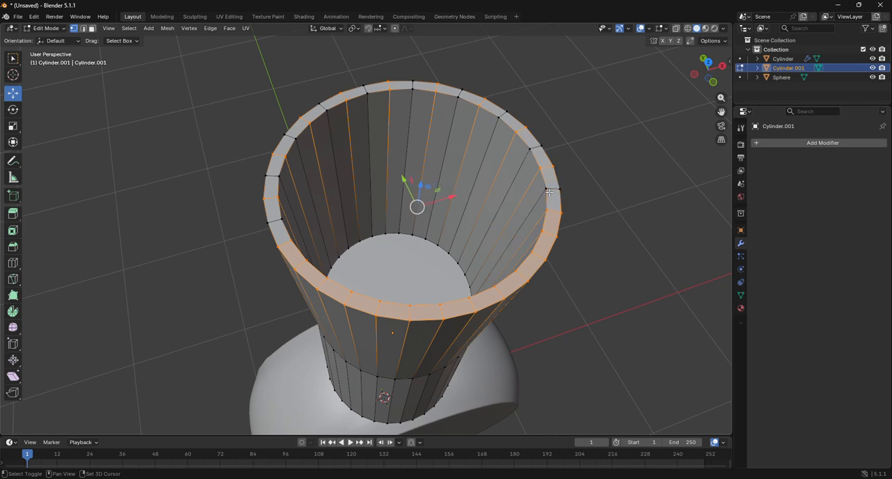
shift+click(556, 236)
shift+click(543, 237)
shift+click(527, 278)
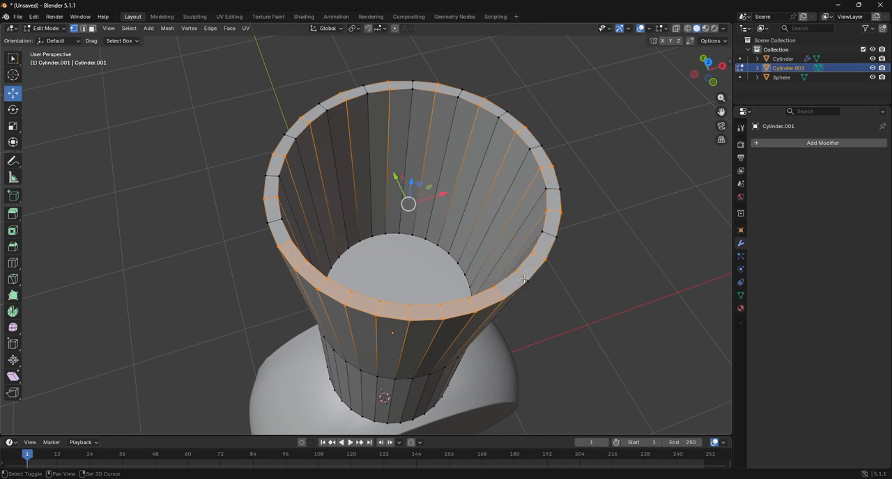
shift+click(515, 271)
shift+click(476, 309)
shift+click(471, 296)
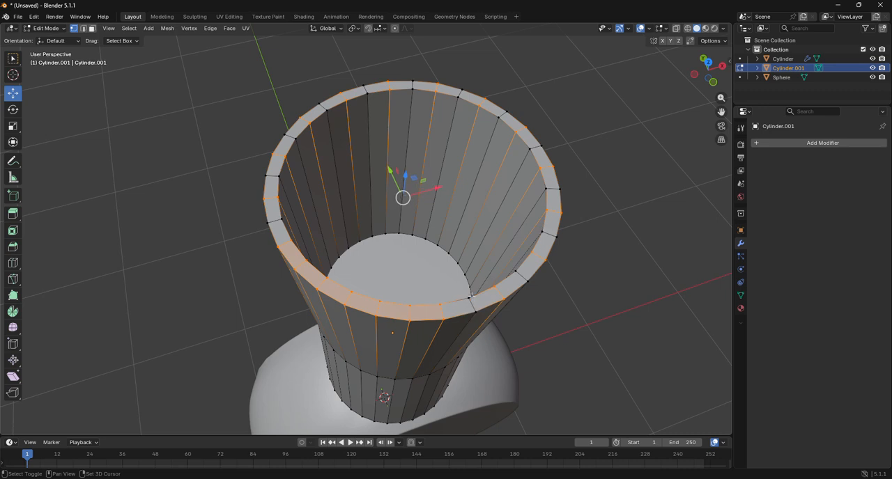
shift+click(411, 320)
shift+click(410, 307)
shift+click(347, 305)
shift+click(352, 293)
shift+click(293, 272)
shift+click(301, 263)
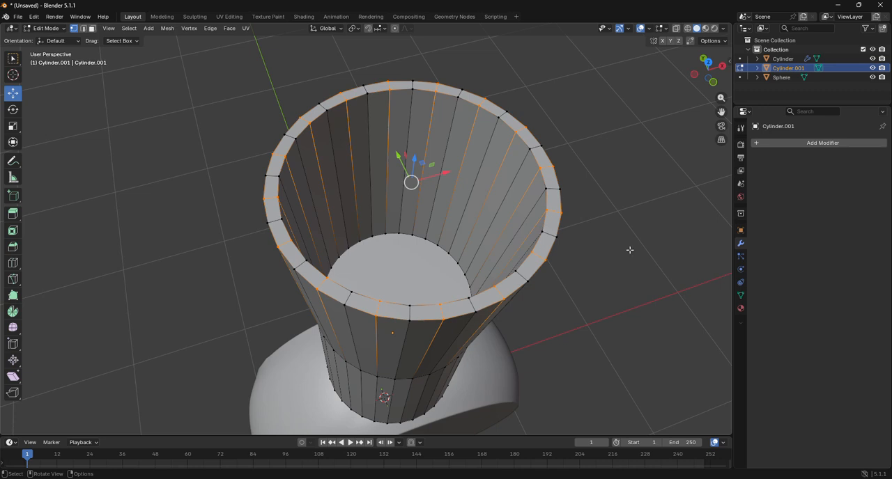
Scale the selected alternating rim vertices outward uniformly by about 1.32 to turn the rim into a zigzag
key(s)
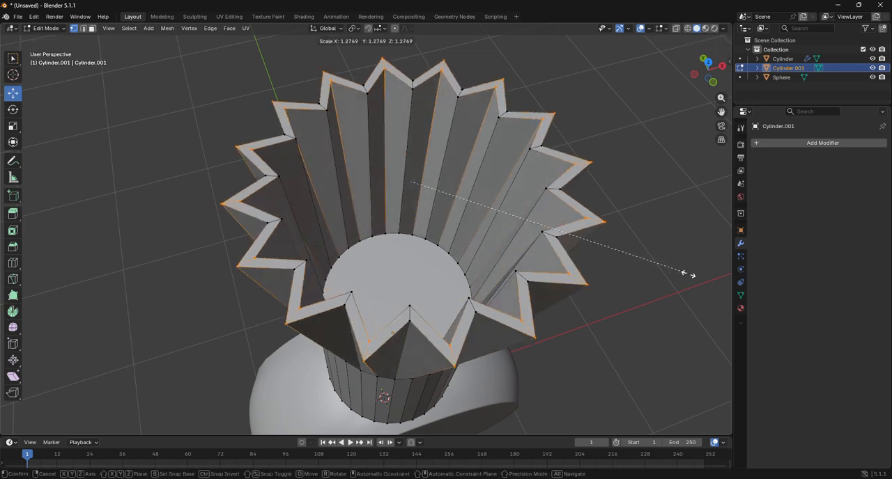
click(696, 277)
scroll(675, 249, down, 1)
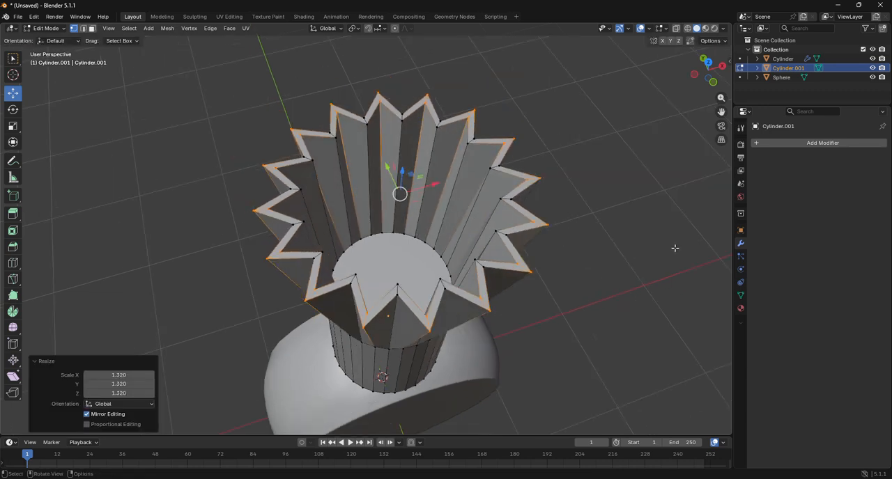
In front view with wireframe shading, select all the top rim vertices and scale them outward uniformly by about 1.135
click(713, 84)
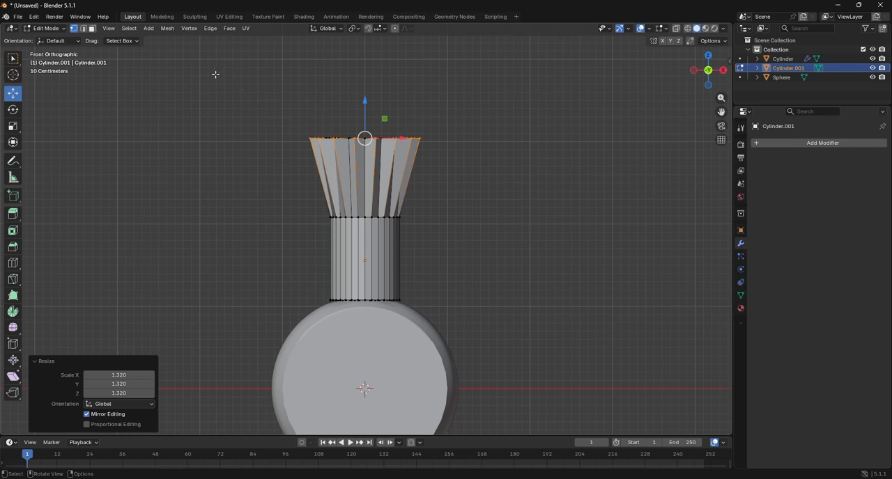
click(688, 29)
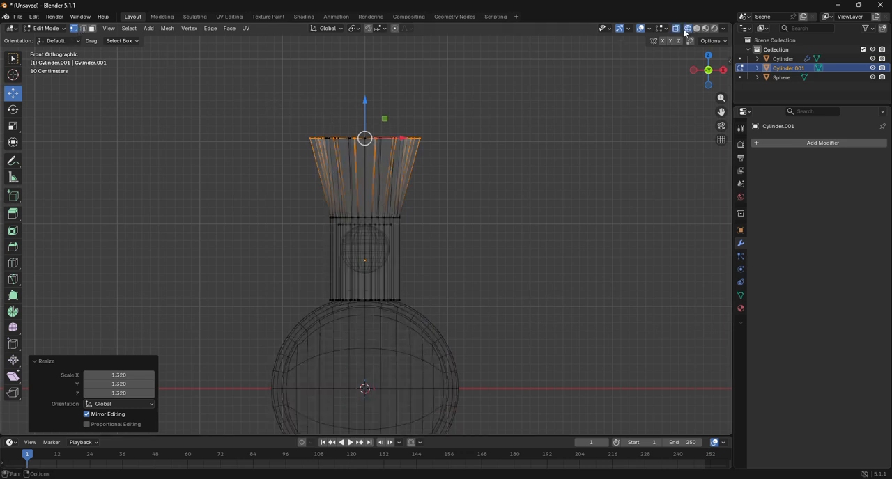
drag(285, 108, 487, 164)
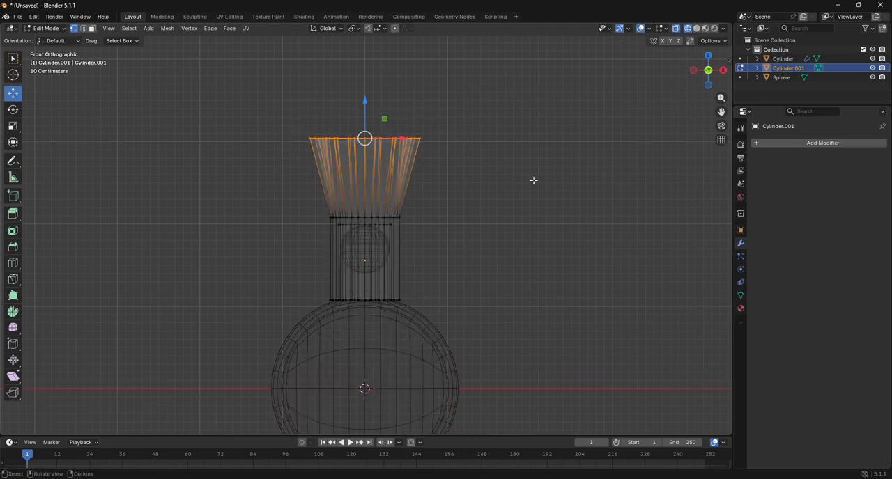
key(s)
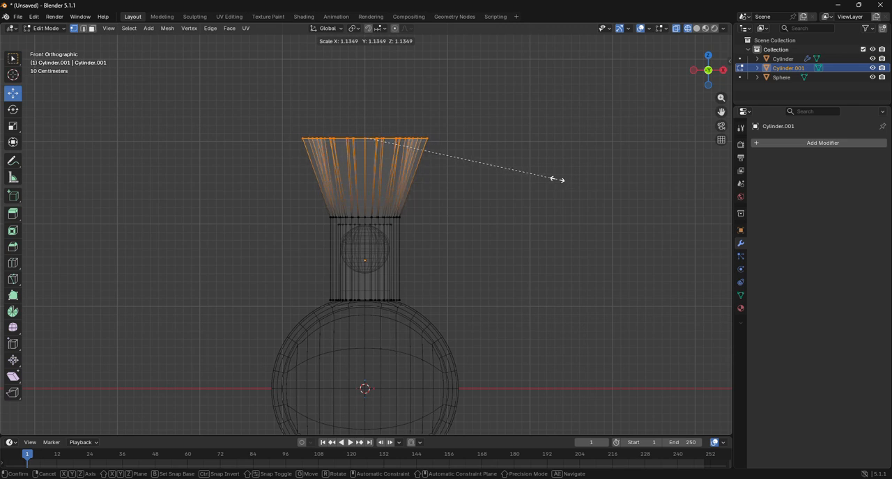
click(560, 180)
Return to Object Mode with solid shading and apply smooth shading to the zigzag-rimmed cylinder
click(45, 28)
click(47, 37)
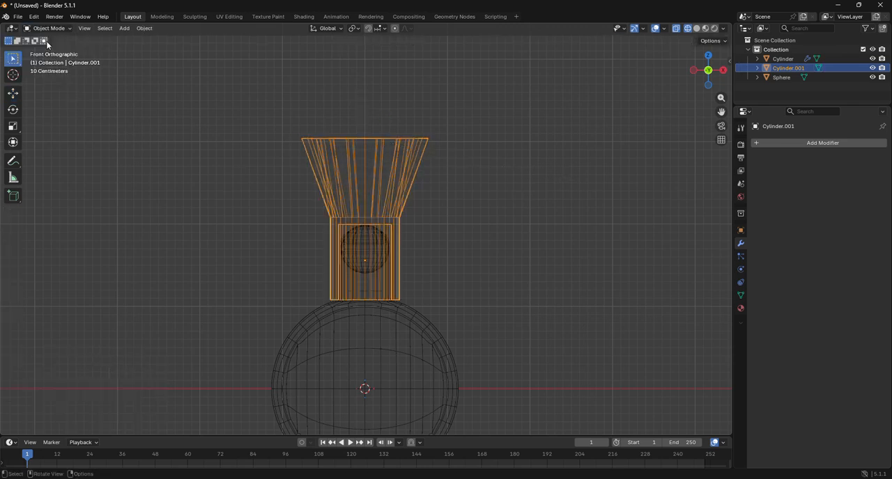
click(696, 28)
drag(708, 70, 722, 84)
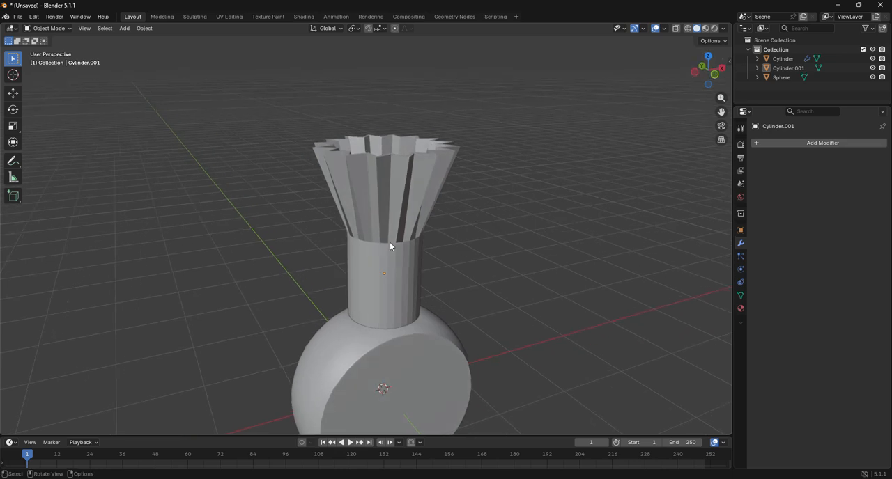
click(381, 245)
right_click(381, 245)
click(360, 229)
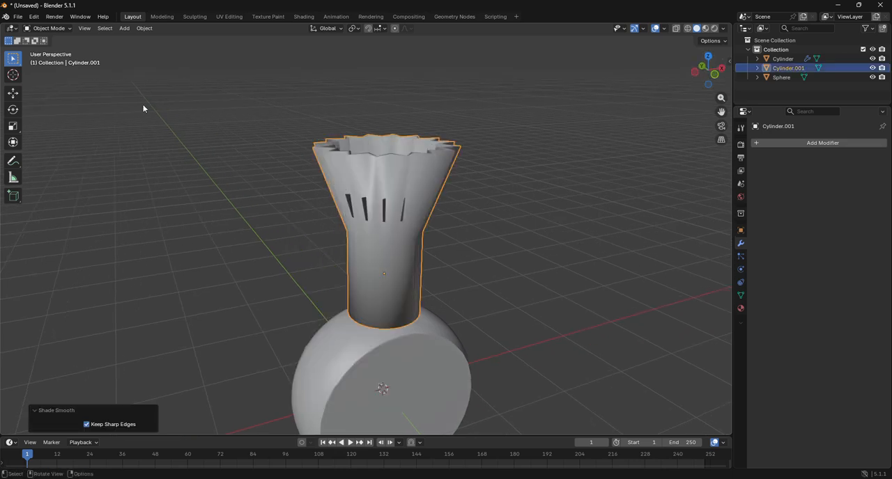
In Edit Mode, select the loop where the flare meets the straight section and bevel it about 0.0199 m with 2 segments
click(49, 28)
click(63, 46)
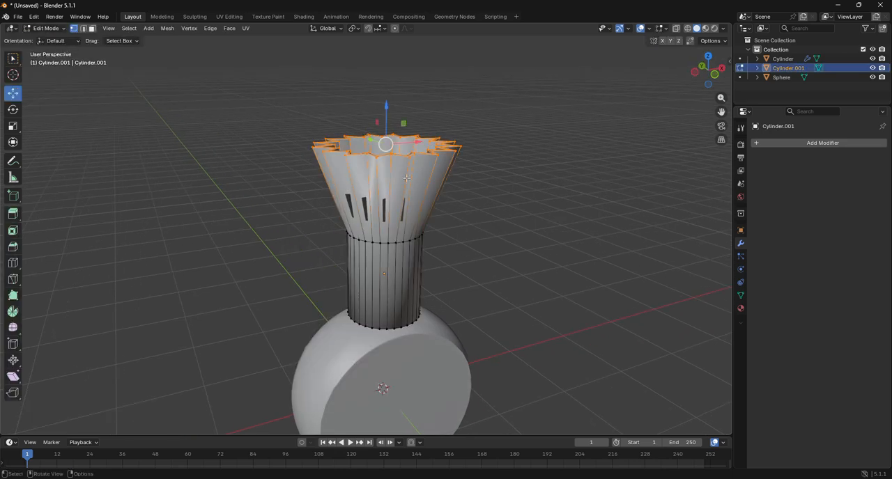
mouse_move(697, 78)
mouse_down()
mouse_move(699, 99)
mouse_move(700, 68)
mouse_move(718, 70)
mouse_move(711, 72)
mouse_up()
scroll(373, 227, up, 4)
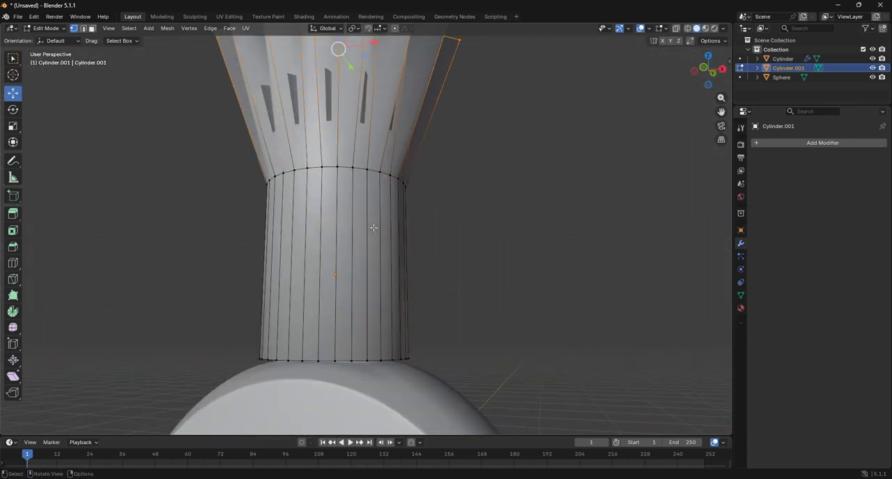
alt+click(374, 228)
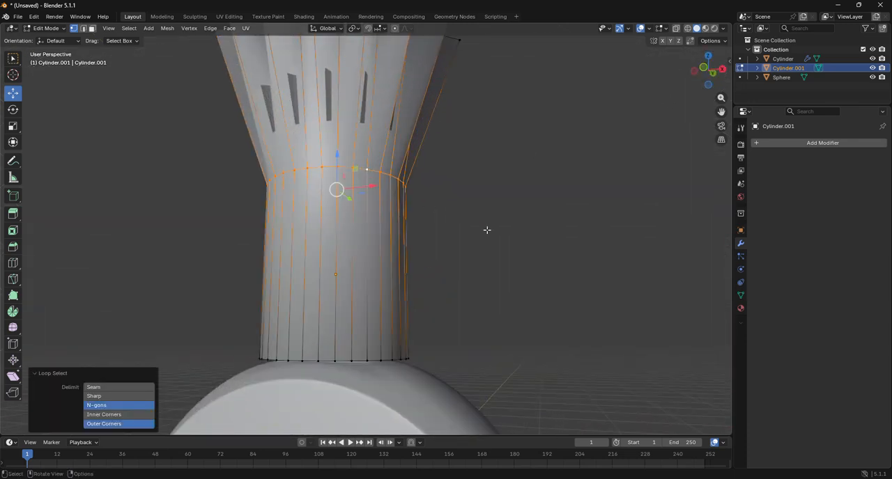
key(ctrl+b)
click(553, 258)
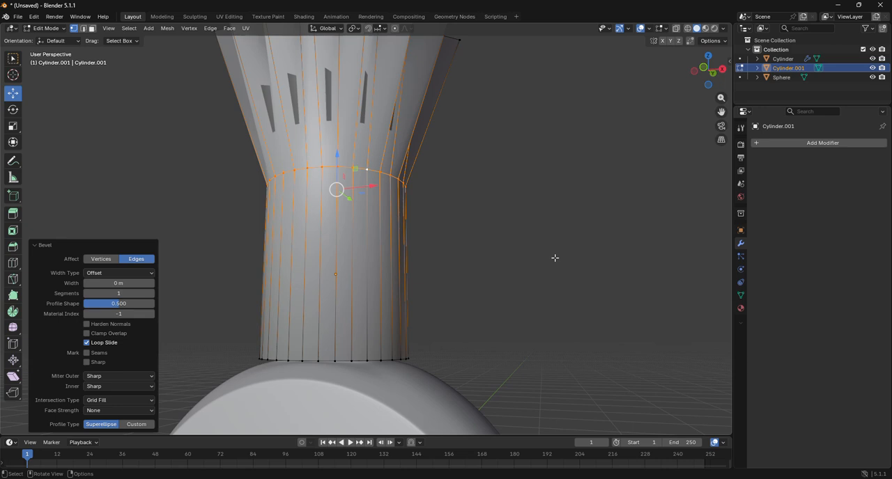
key(ctrl+b)
scroll(563, 265, up, 1)
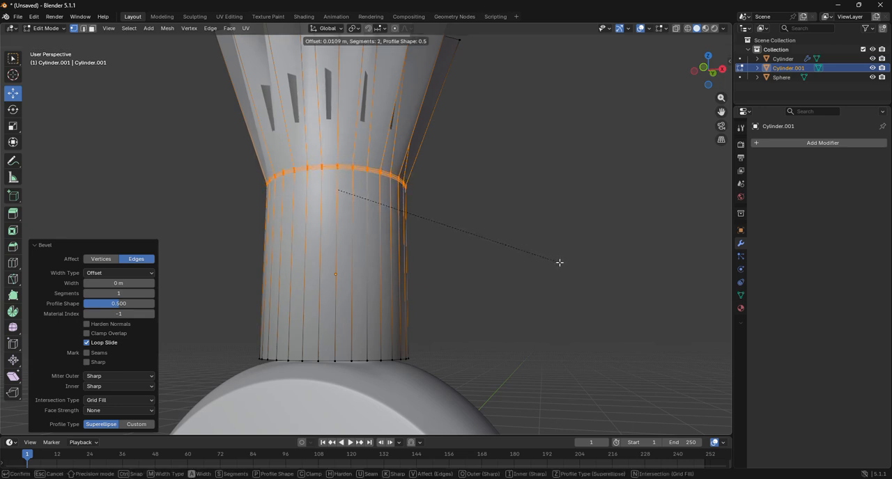
click(559, 262)
drag(705, 74, 721, 47)
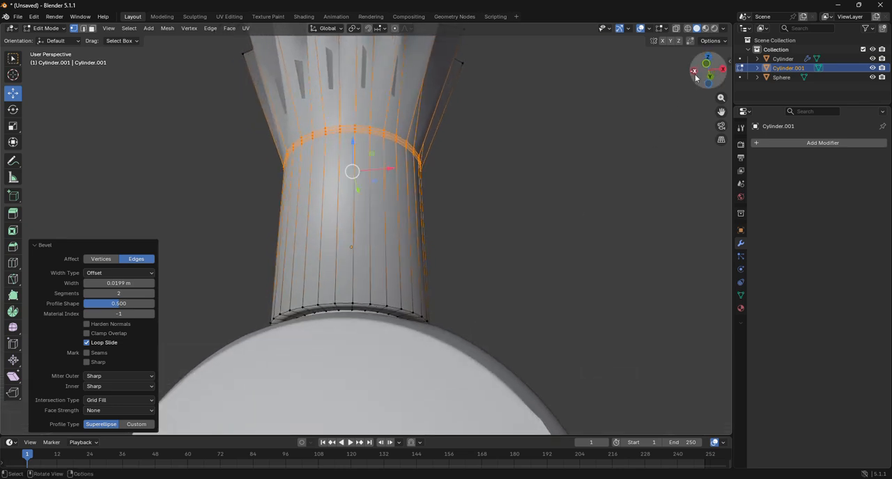
alt+click(389, 305)
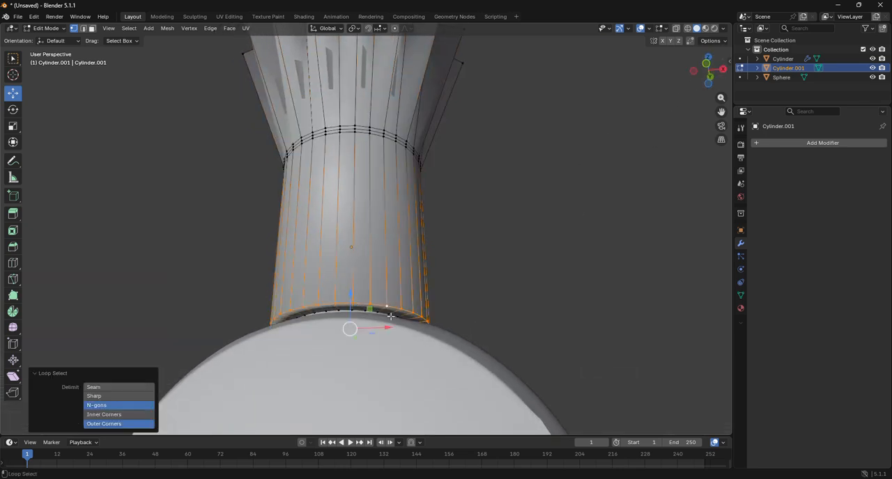
key(ctrl+b)
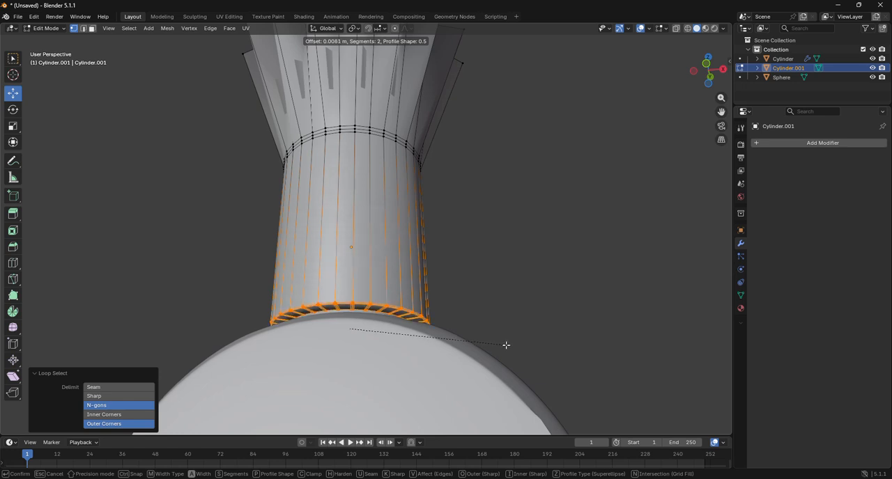
right_click(507, 345)
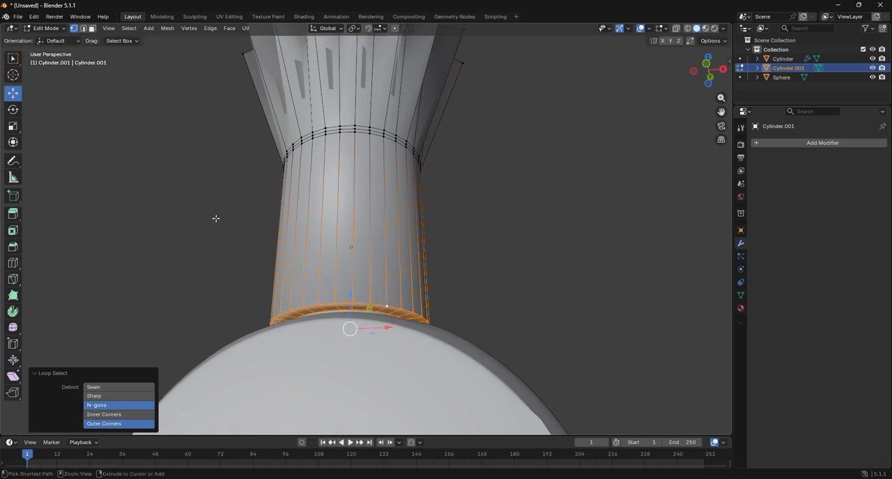
key(ctrl+z)
key(2)
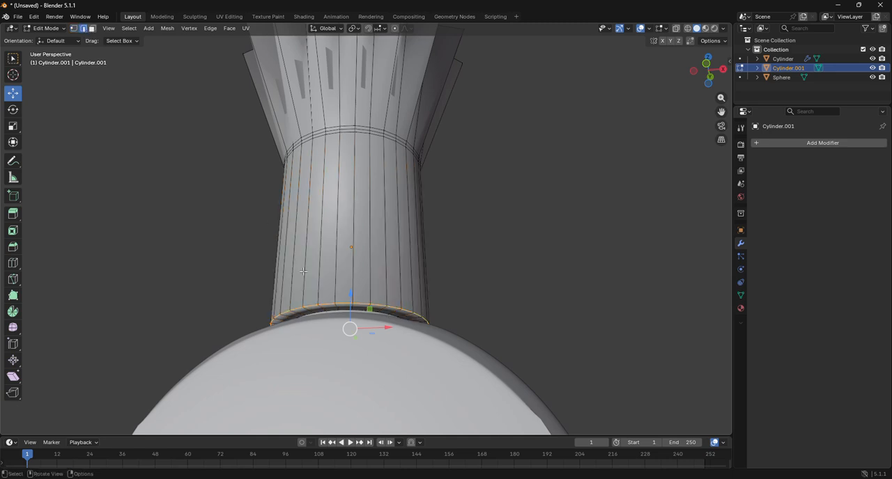
key(ctrl+z)
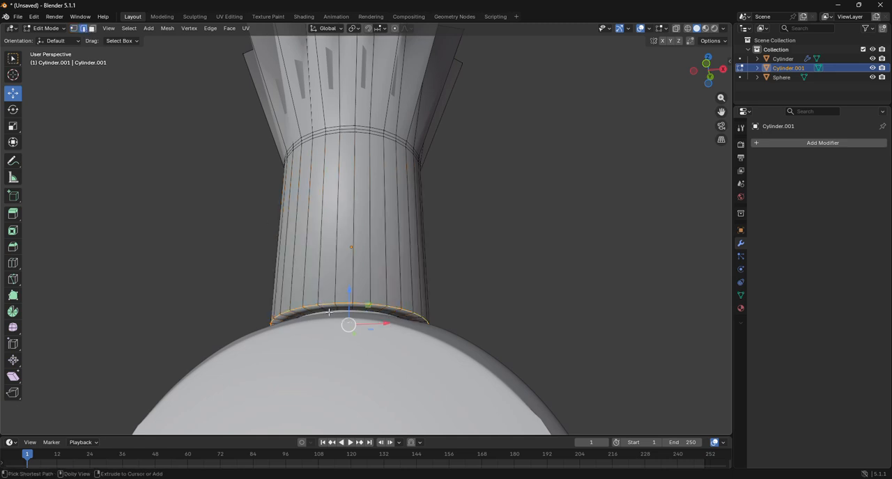
drag(710, 73, 663, 117)
scroll(664, 116, up, 3)
drag(721, 112, 723, 28)
drag(717, 88, 715, 83)
key(ctrl+z)
key(ctrl+z)
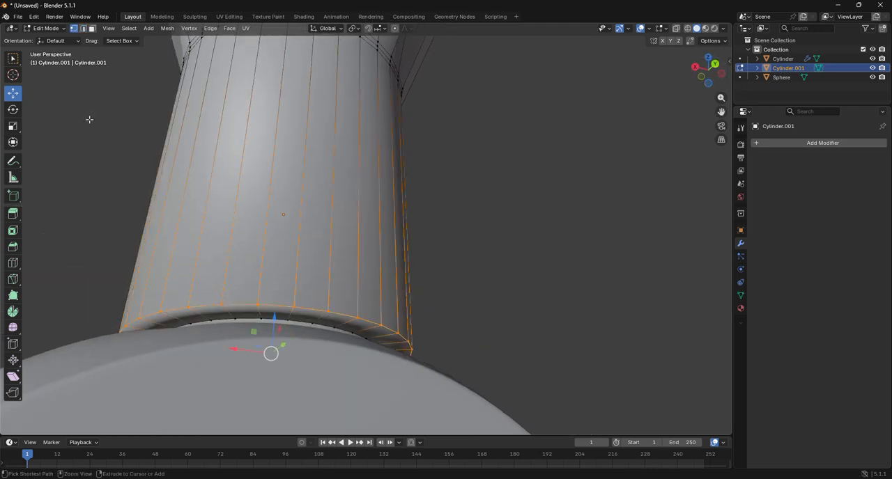
key(ctrl+z)
In edge selection, select the outer and inner edge loops of the cylinder's bottom opening and bevel them about 0.00968 m with 2 segments
click(83, 28)
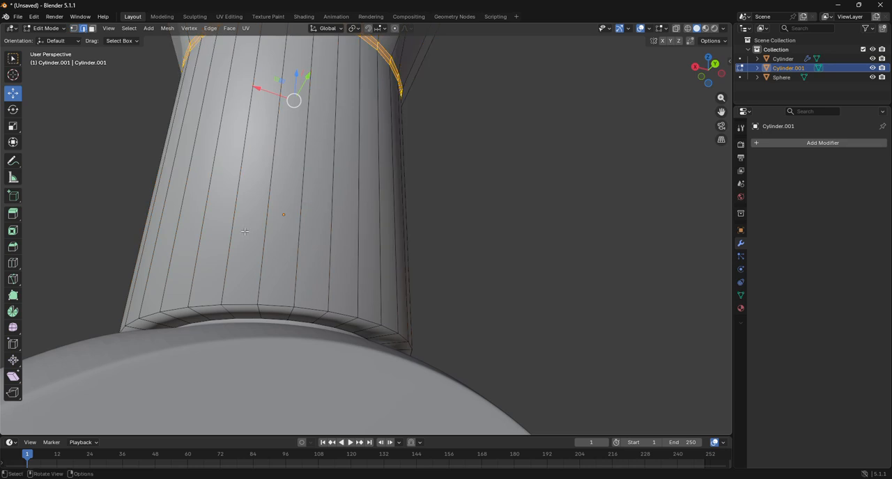
alt+click(282, 305)
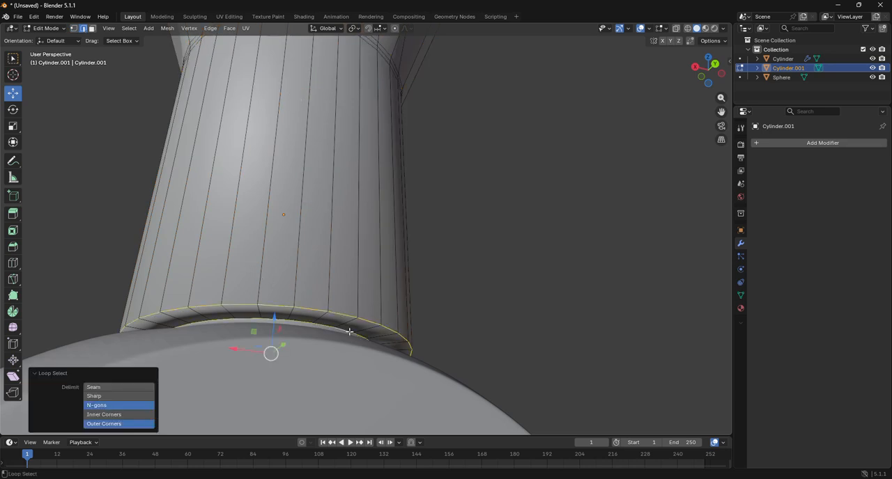
key(ctrl+b)
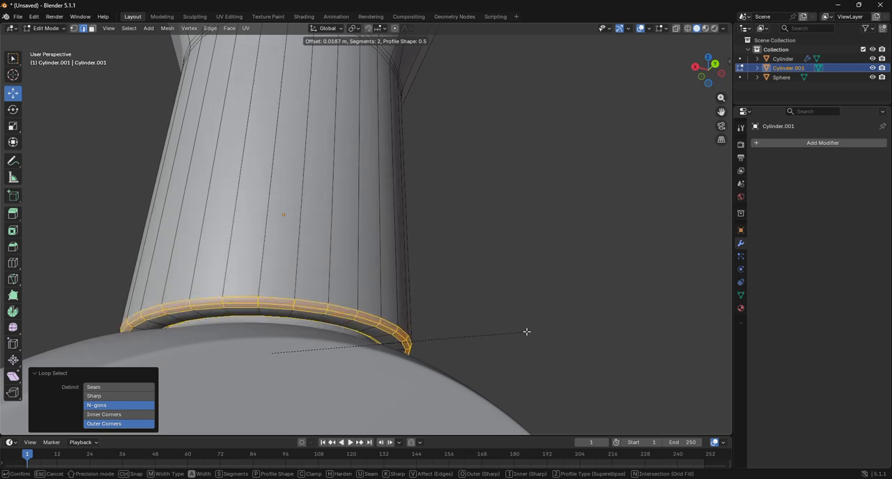
click(522, 334)
scroll(523, 334, down, 6)
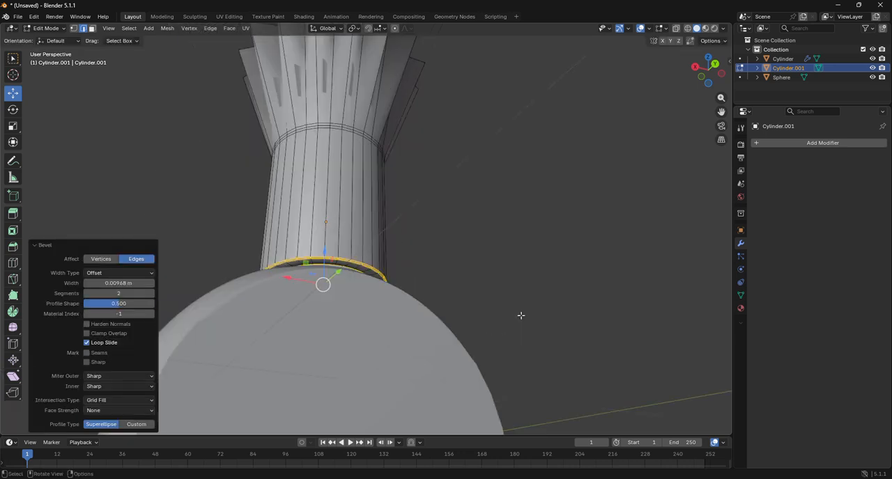
Select the outer and inner edge loops of the zigzag rim and bevel them about 0.00871 m with 2 segments
drag(722, 113, 721, 181)
drag(710, 74, 699, 164)
scroll(325, 146, up, 3)
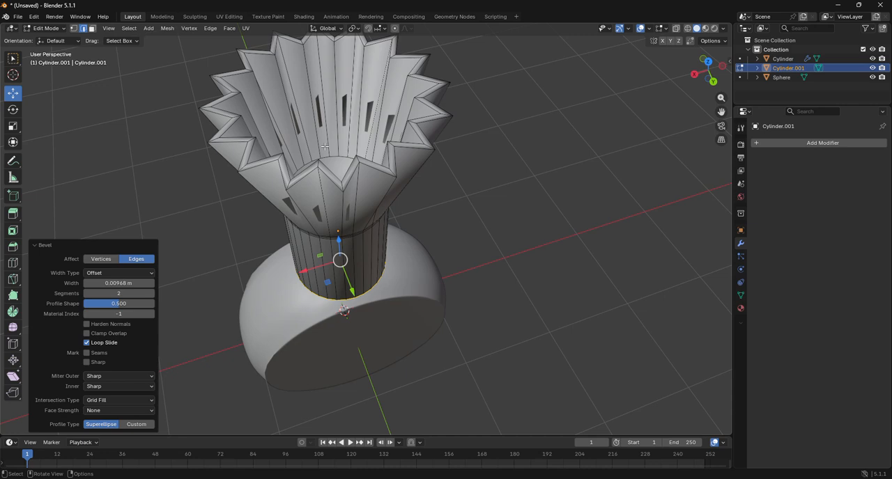
alt+click(348, 176)
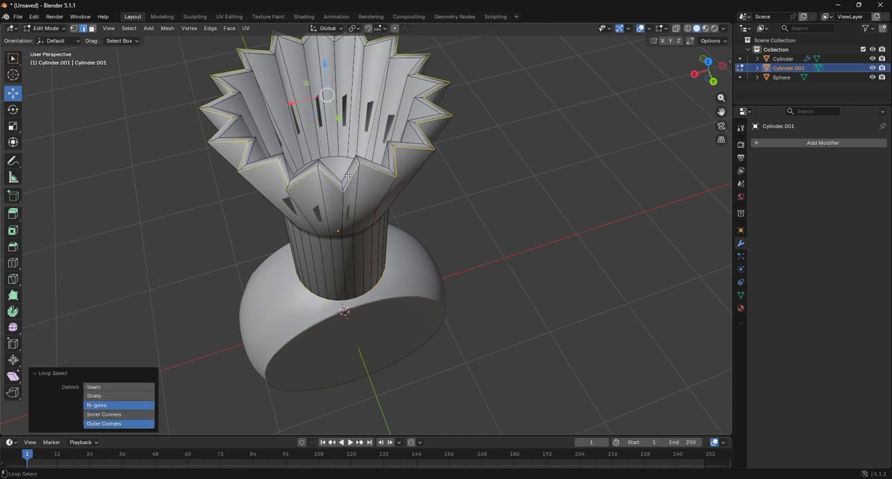
alt+shift+click(346, 165)
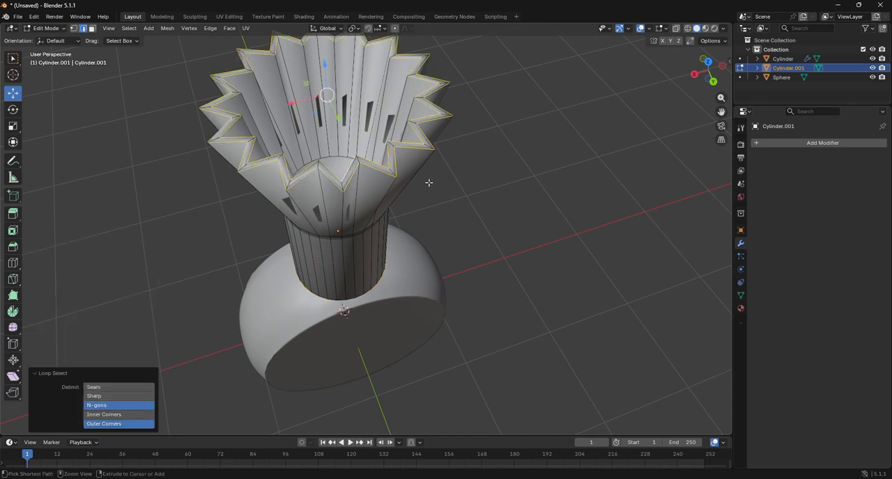
key(ctrl+b)
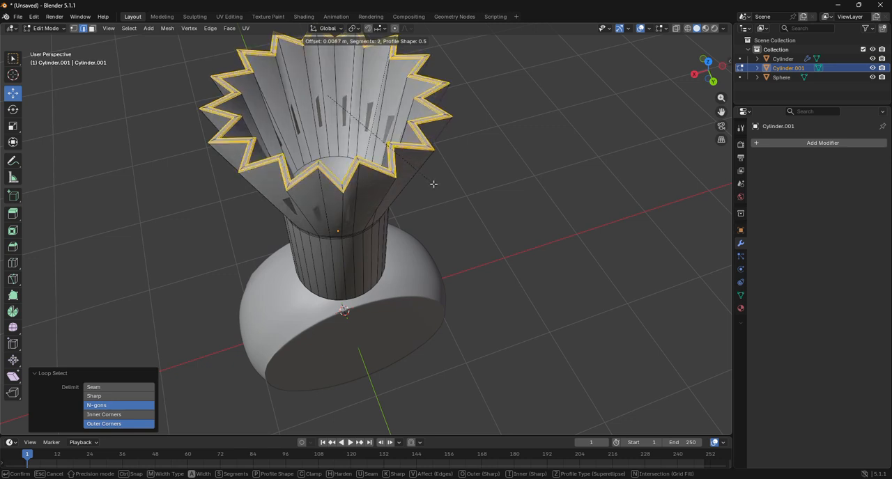
click(434, 184)
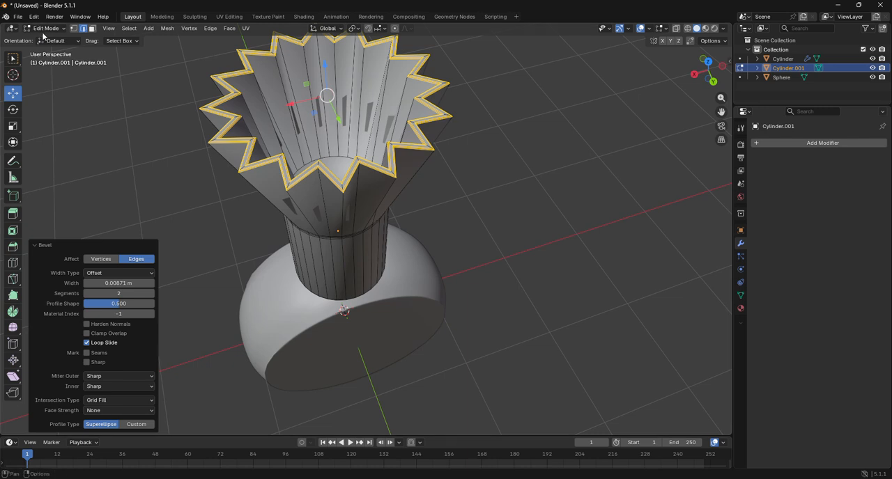
In Object Mode, add a Subdivision Surface modifier to the zigzag-rimmed cylinder with 3 viewport levels
click(49, 28)
click(48, 41)
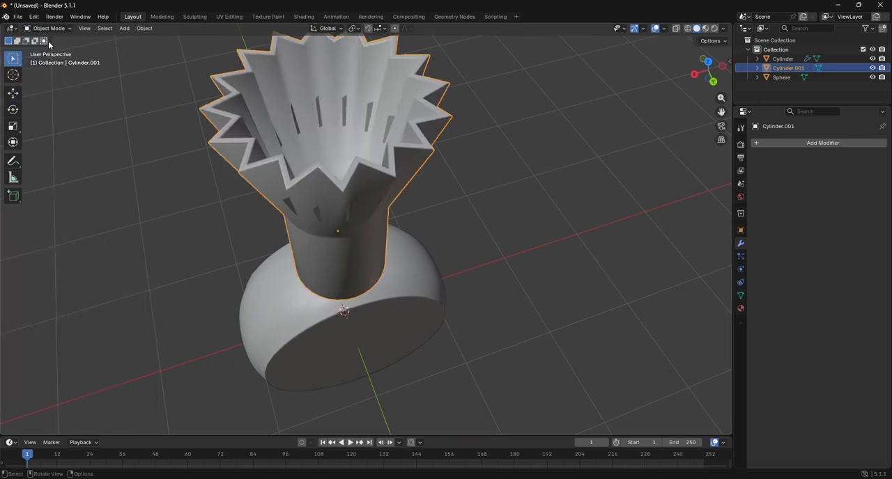
click(814, 145)
click(811, 149)
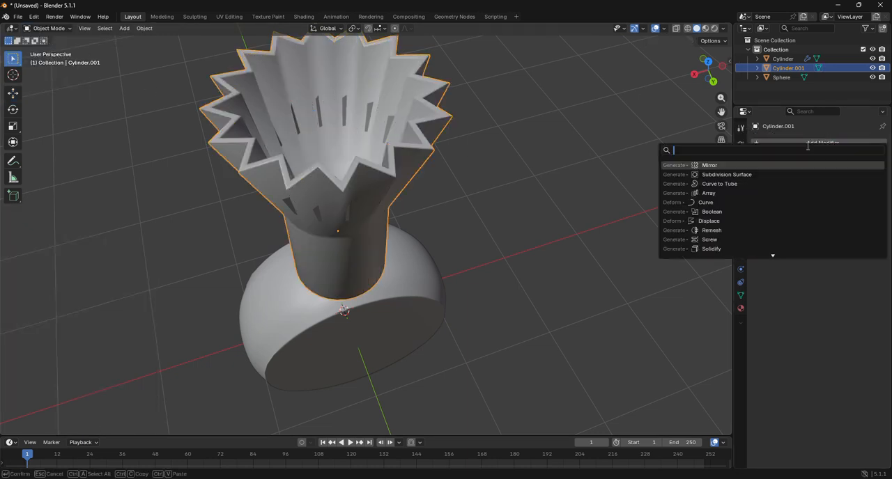
click(740, 175)
click(343, 165)
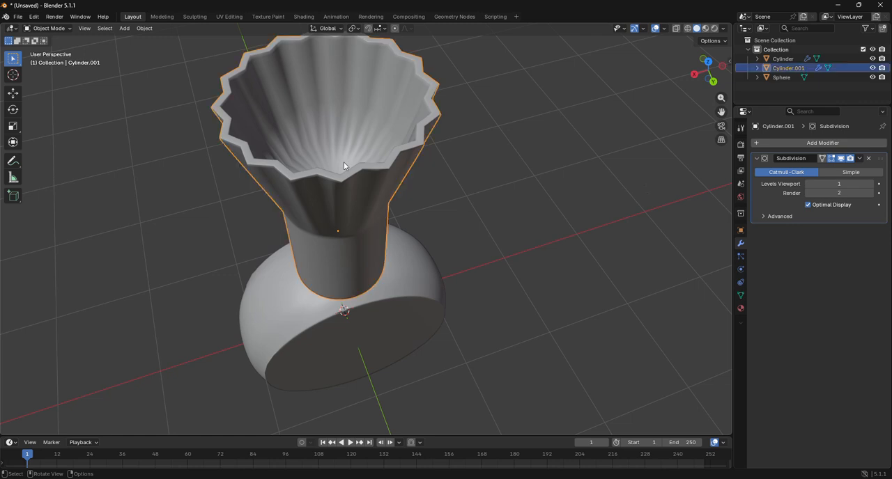
click(870, 183)
click(870, 184)
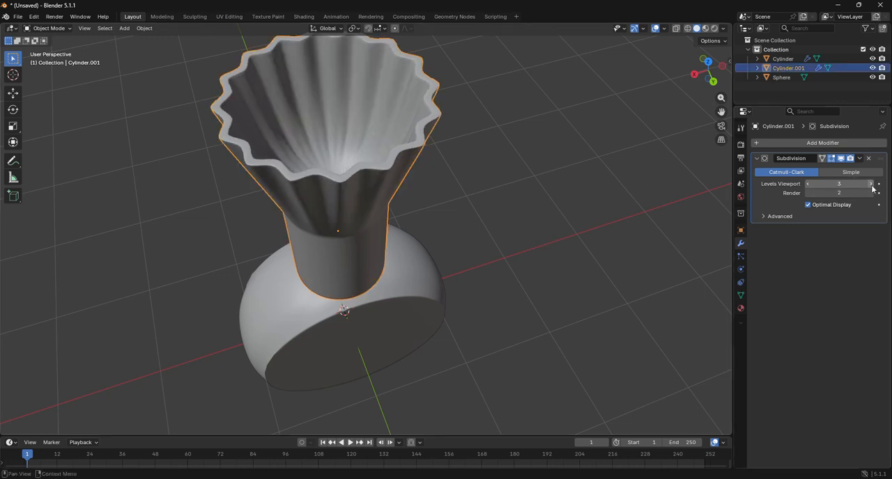
click(674, 201)
Enter Edit Mode on the flared cylinder and turn off the Subdivision modifier's viewport display
drag(708, 71, 697, 124)
click(307, 158)
click(60, 29)
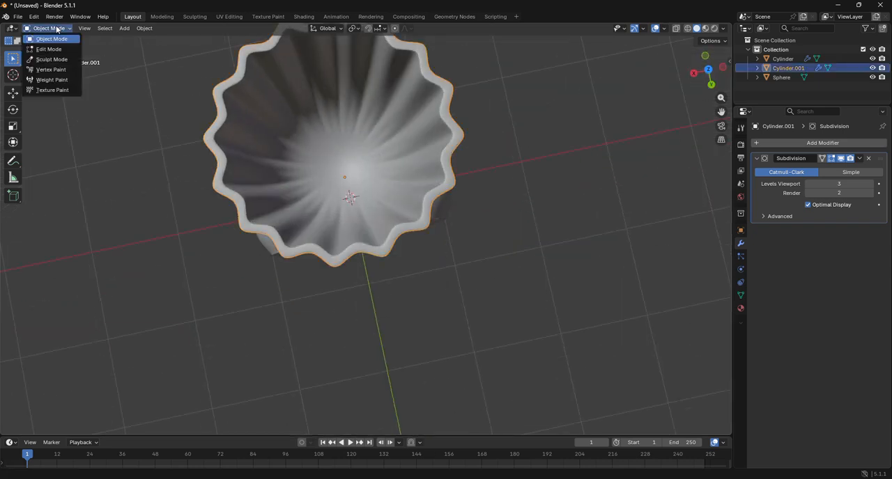
click(61, 49)
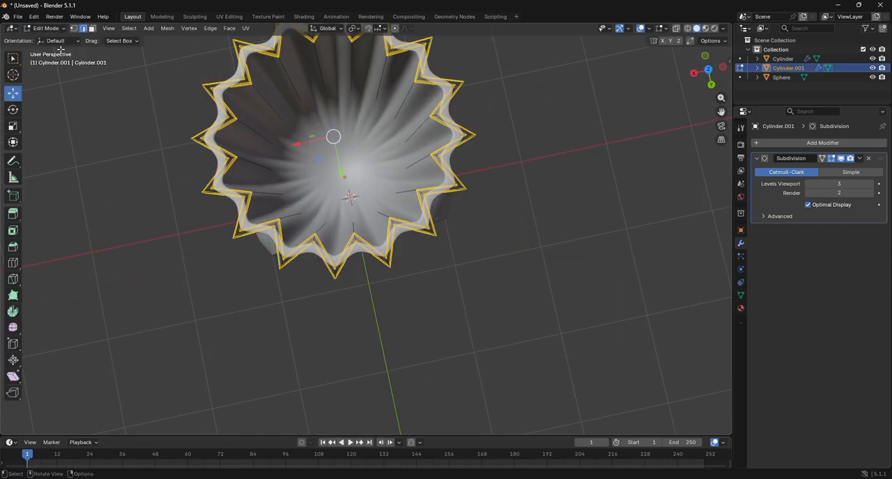
click(841, 158)
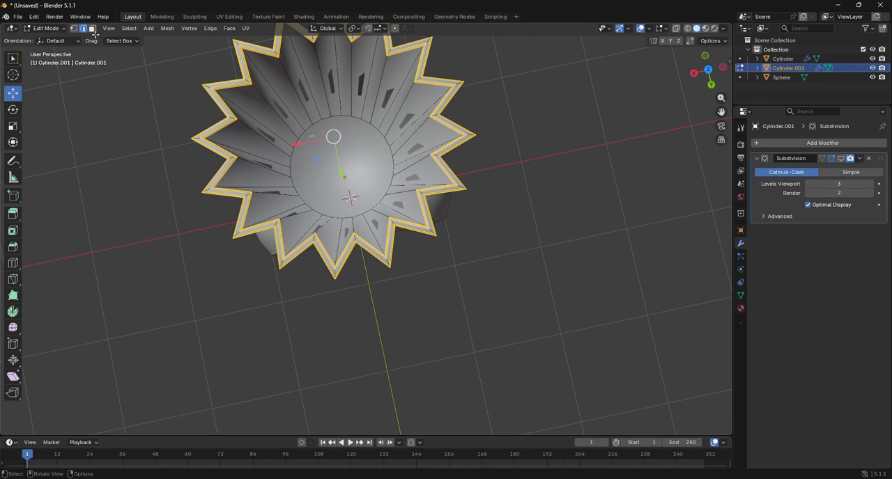
Inset the round floor face inside the flare by about 0.08955 m and switch to a wireframe back view
click(93, 29)
click(340, 166)
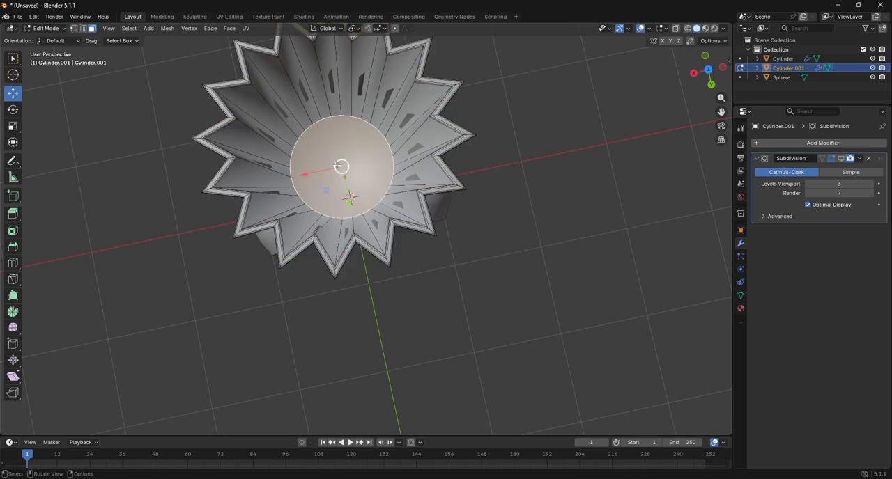
key(i)
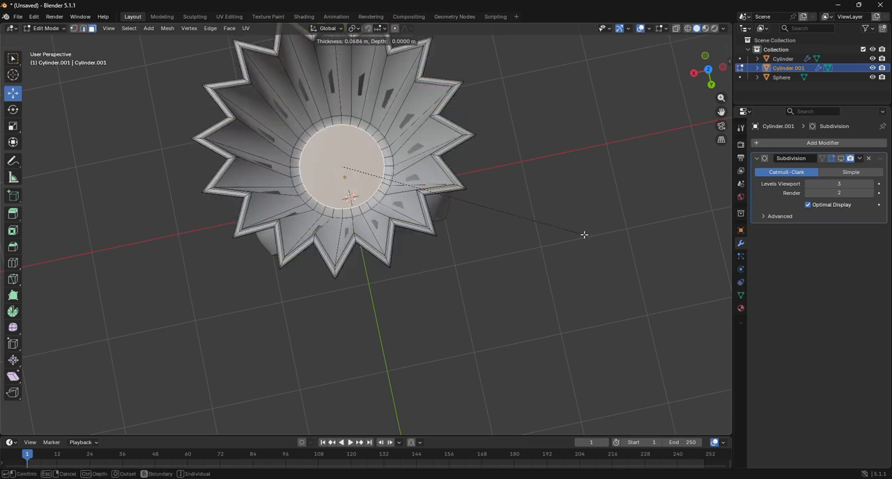
click(582, 232)
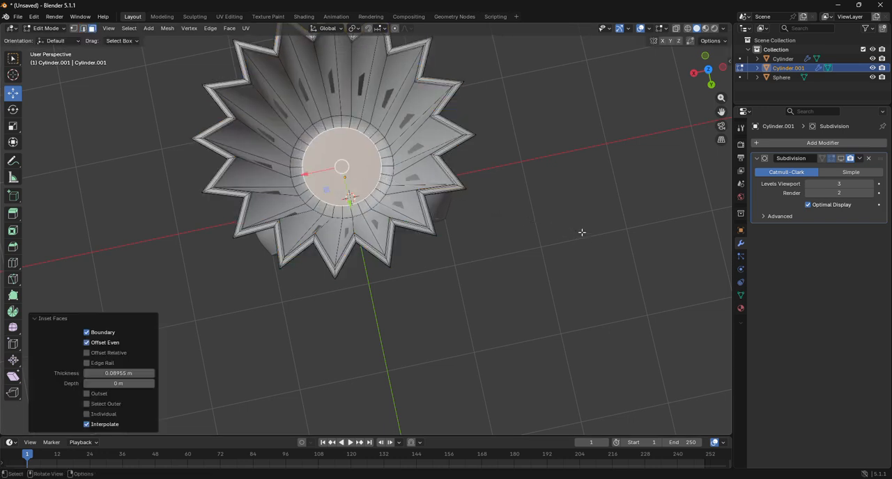
click(710, 84)
key(alt+z)
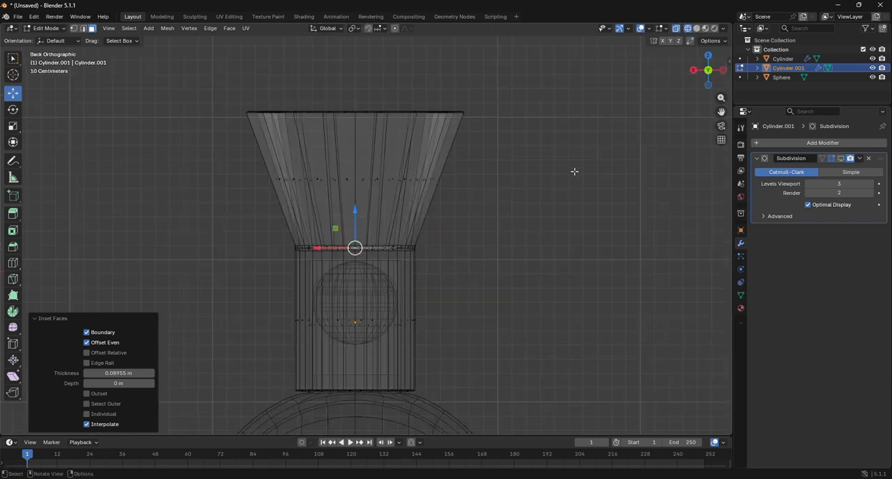
key(g)
key(z)
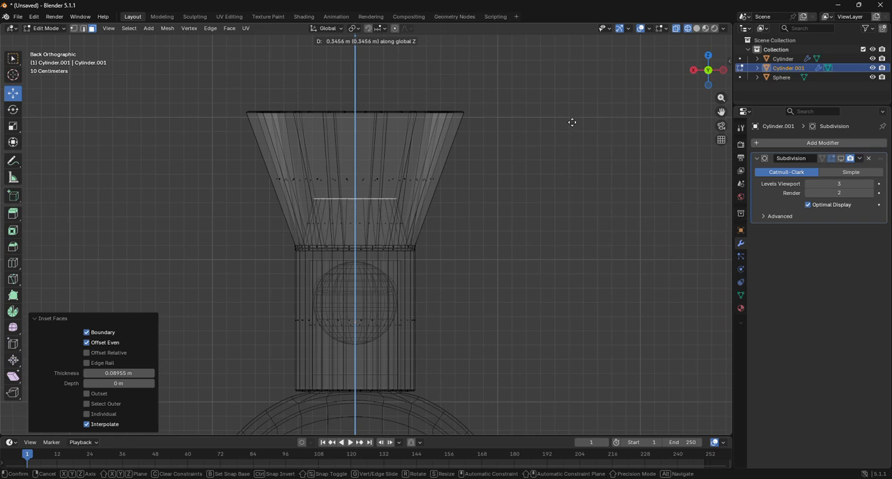
right_click(572, 118)
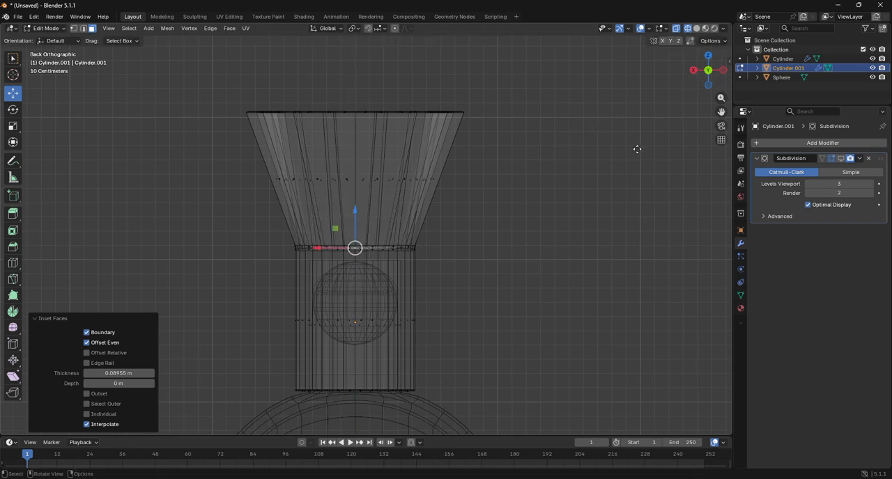
Move the inset floor face upward along its normal into the flare and deselect it
key(g)
key(z)
key(z)
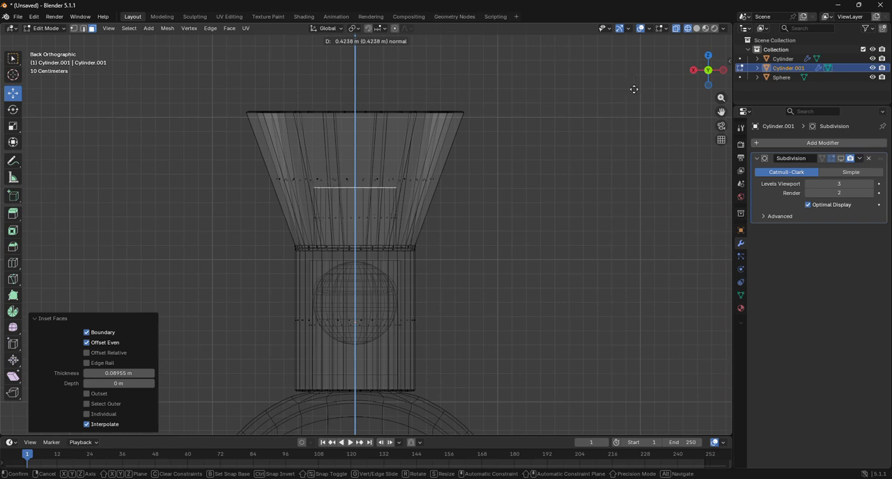
click(628, 105)
click(591, 175)
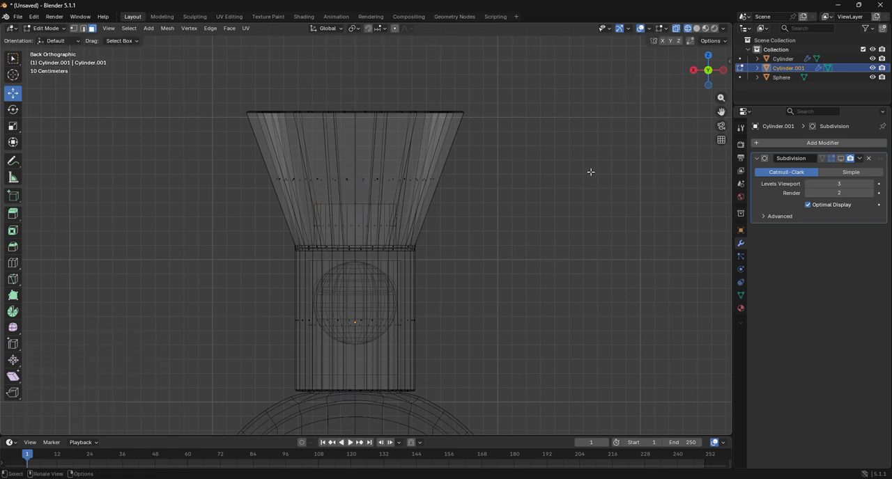
Return to solid shading and Object Mode and examine the slits in the flared wall
click(697, 28)
scroll(590, 152, down, 4)
click(370, 217)
click(556, 225)
click(46, 28)
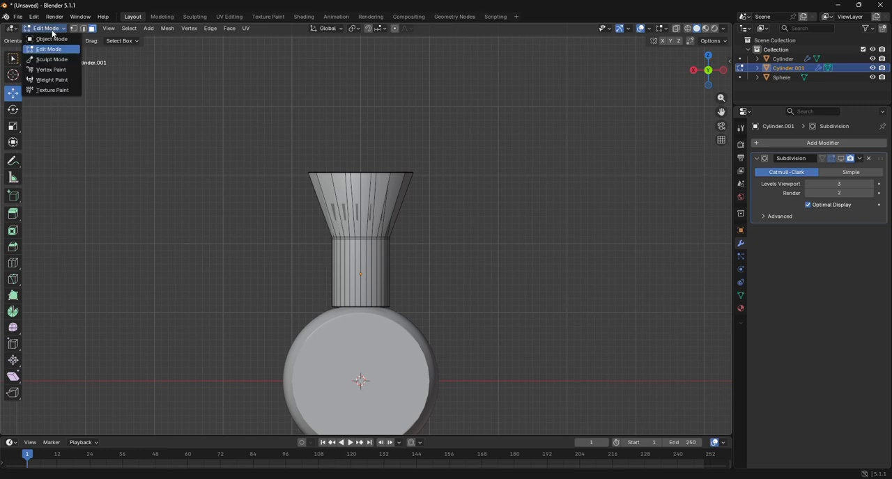
click(49, 32)
click(492, 174)
drag(710, 77, 627, 112)
scroll(352, 242, up, 3)
click(352, 242)
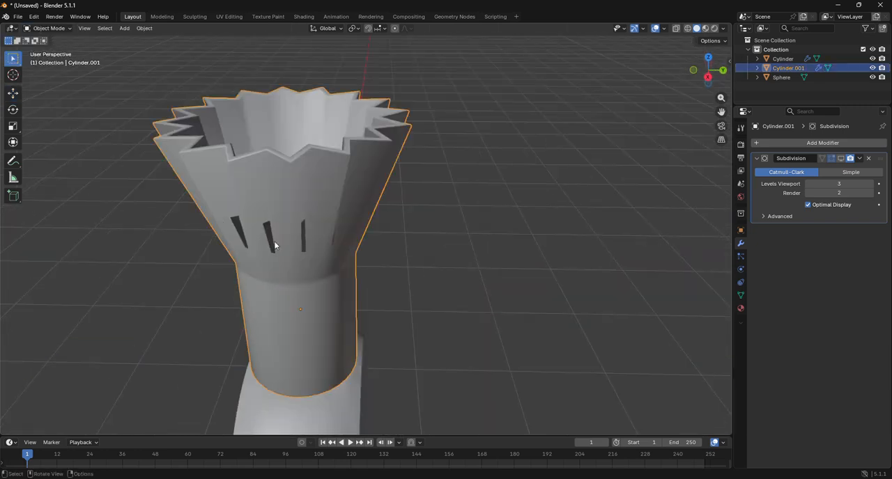
In Edit Mode, add one centered loop cut around the flare's outer wall and another around its inner wall
click(46, 28)
click(49, 49)
click(238, 219)
mouse_move(708, 70)
mouse_down()
mouse_move(703, 59)
mouse_move(709, 123)
mouse_move(665, 41)
mouse_move(669, 77)
mouse_move(705, 85)
mouse_up()
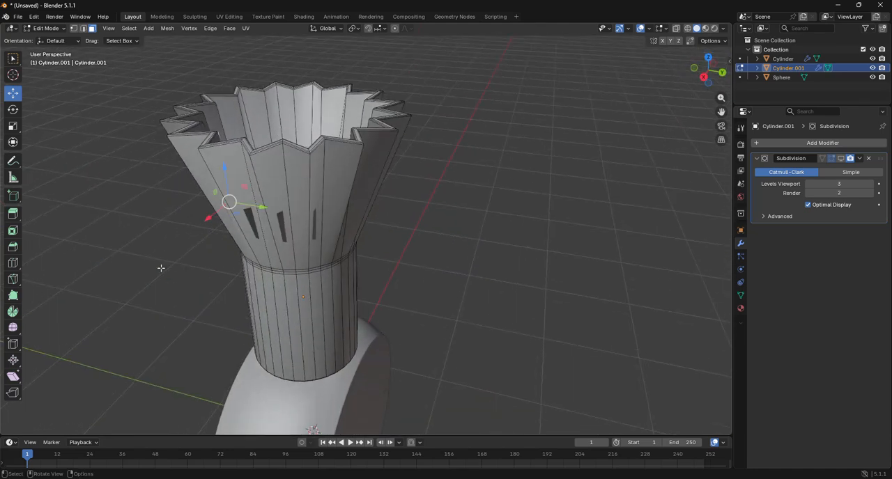
click(13, 264)
click(277, 228)
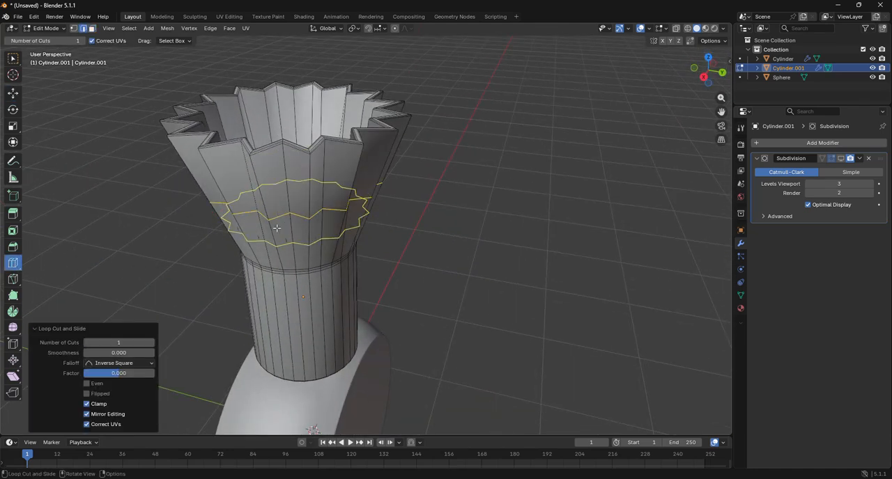
drag(712, 90, 710, 112)
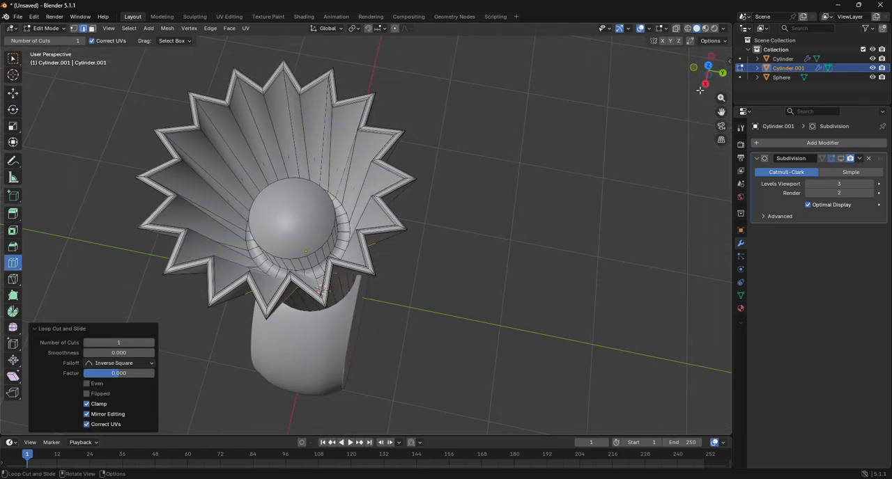
click(327, 166)
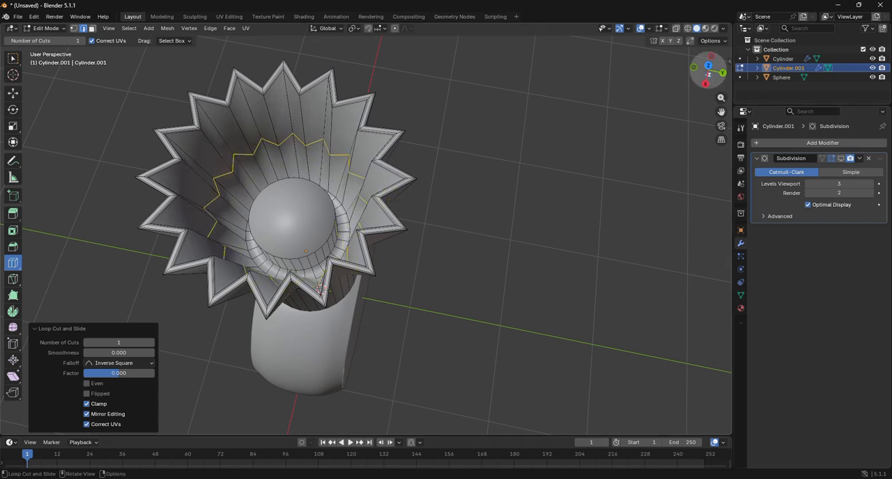
Turn the Subdivision modifier's viewport display back on and return to Object Mode
drag(711, 75, 709, 37)
drag(315, 402, 307, 334)
click(840, 158)
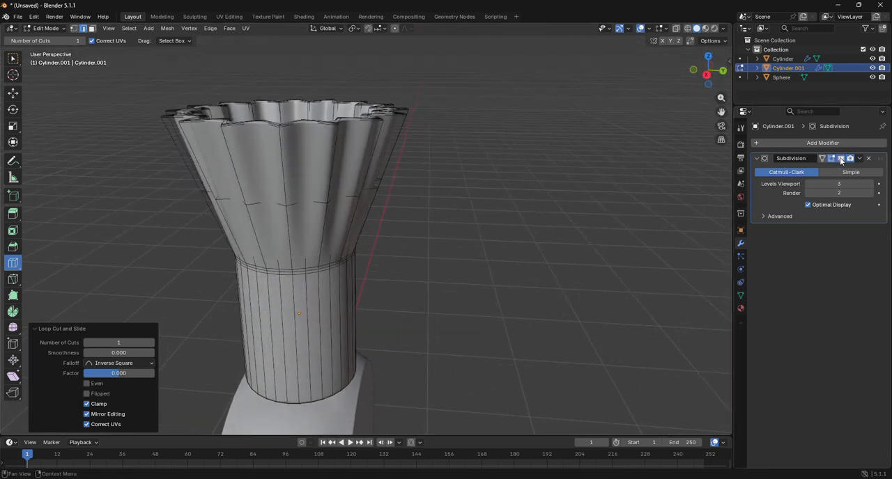
click(45, 28)
click(43, 38)
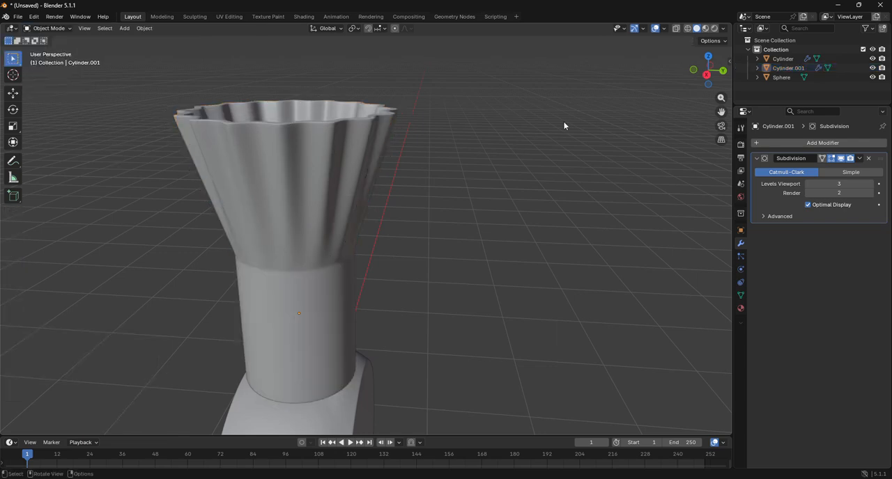
In front view, add a mesh circle with 32 vertices and a 1 m radius at the origin
drag(705, 72, 564, 169)
scroll(564, 170, down, 2)
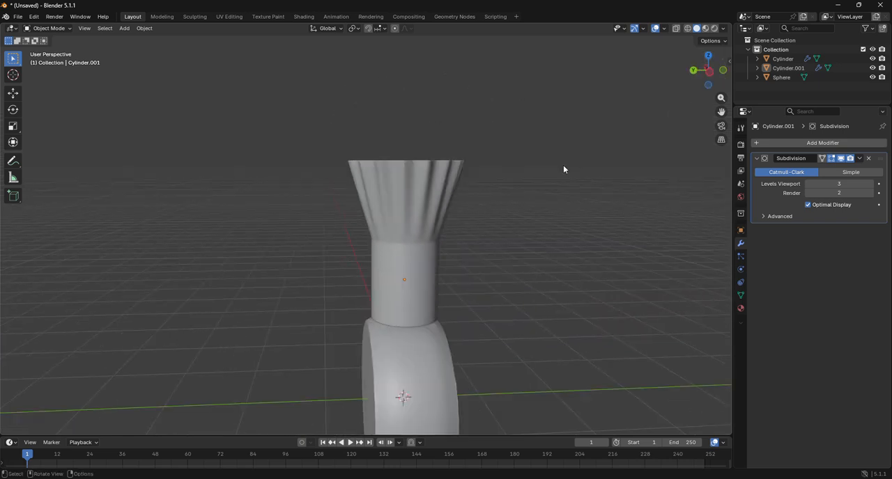
click(723, 70)
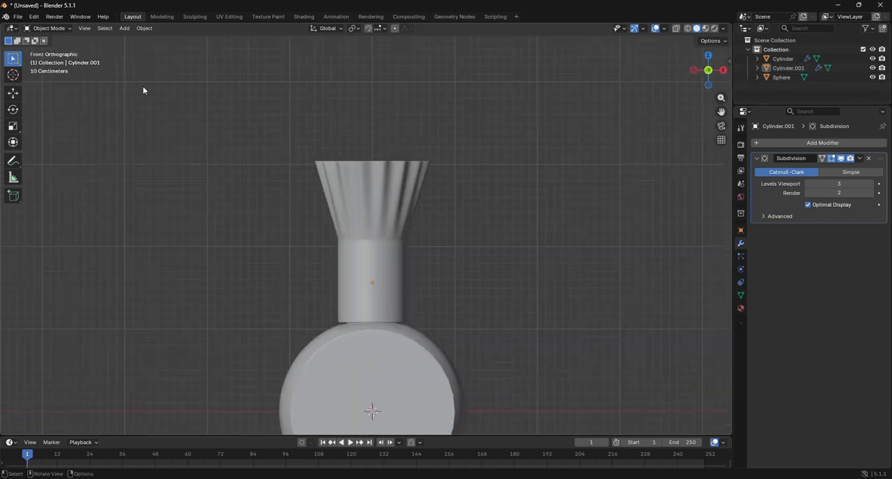
click(124, 28)
mouse_move(146, 39)
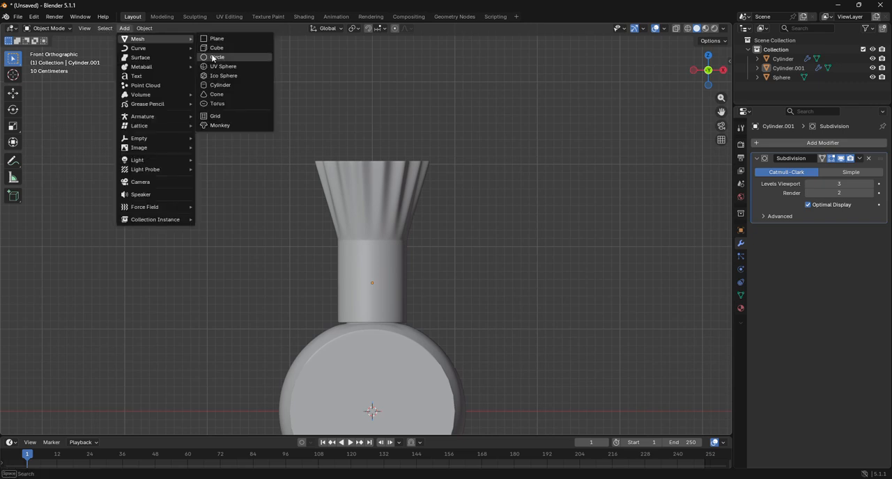
click(215, 57)
Move the circle up 1.1268 m along Z to the cylinder's base and scale it uniformly to 0.425
key(g)
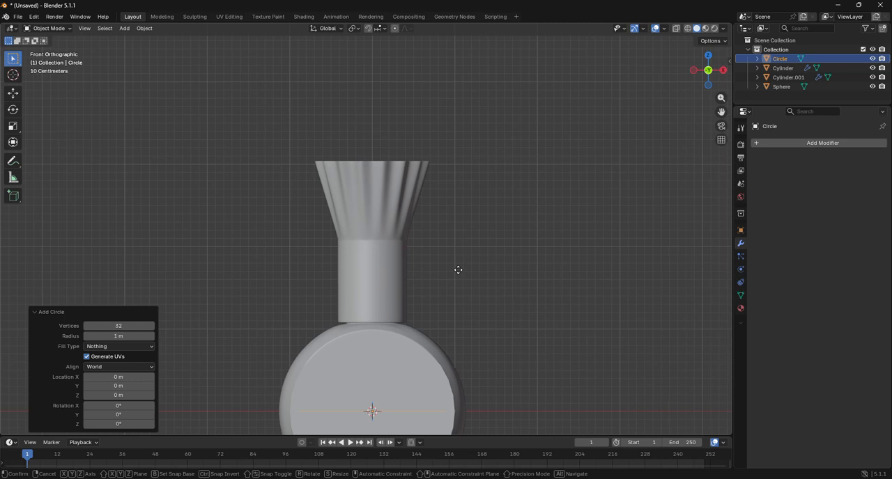
key(z)
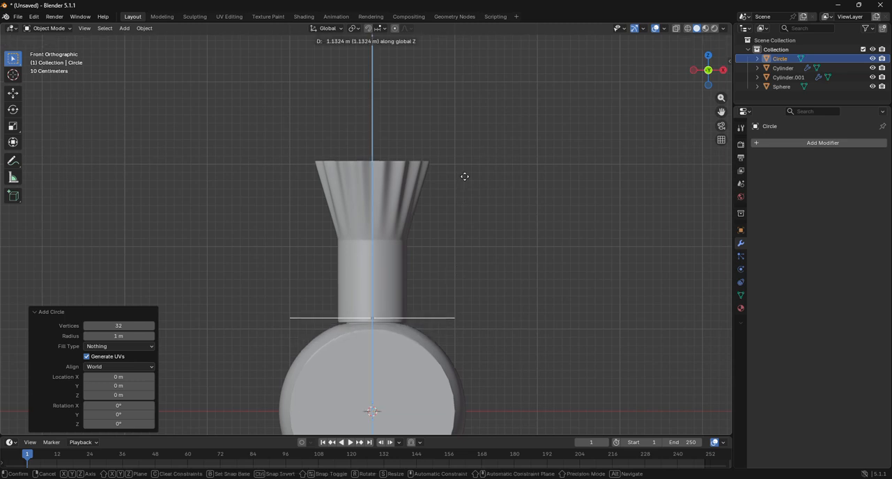
click(465, 182)
key(s)
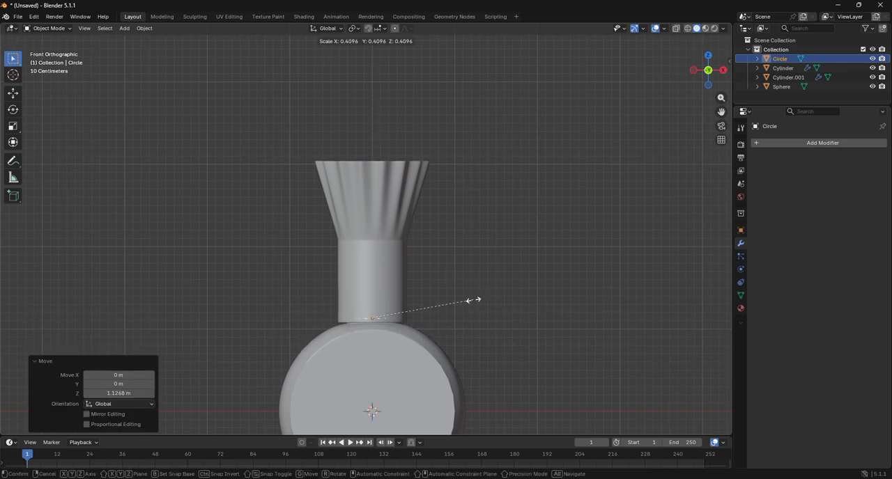
click(477, 301)
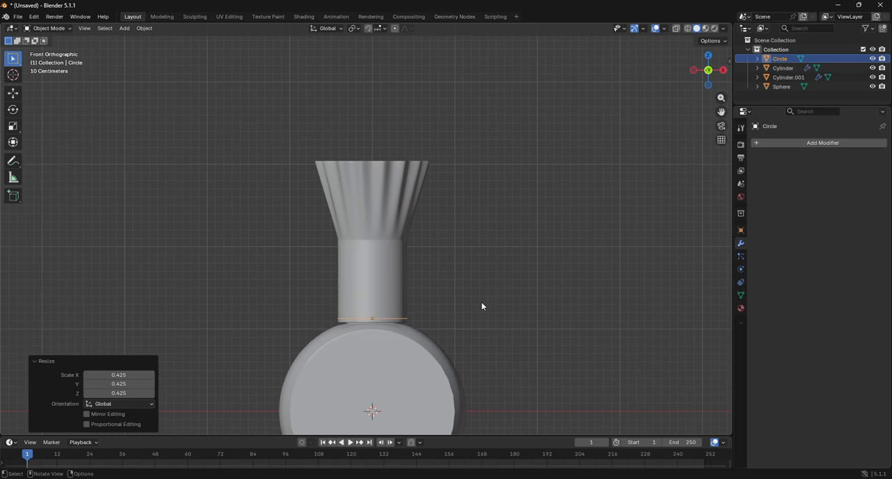
Scale the circle uniformly by 1.036 and convert it to a curve
key(s)
click(485, 307)
click(766, 144)
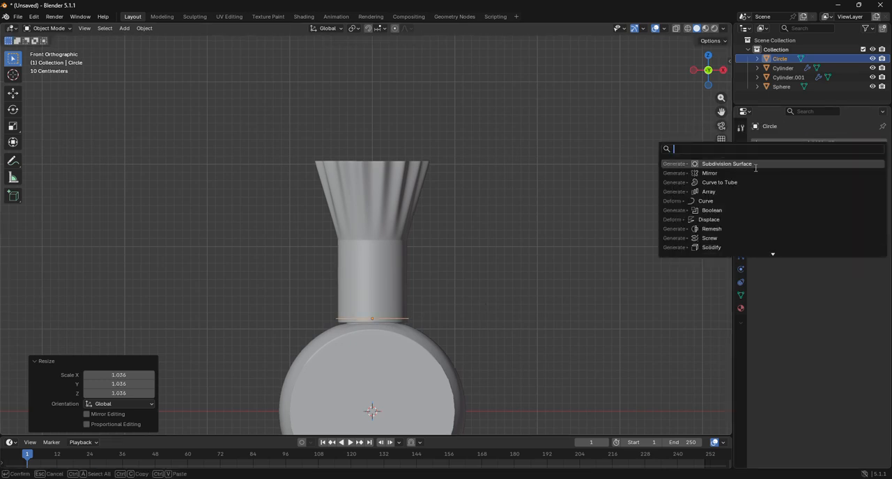
key(Escape)
right_click(467, 192)
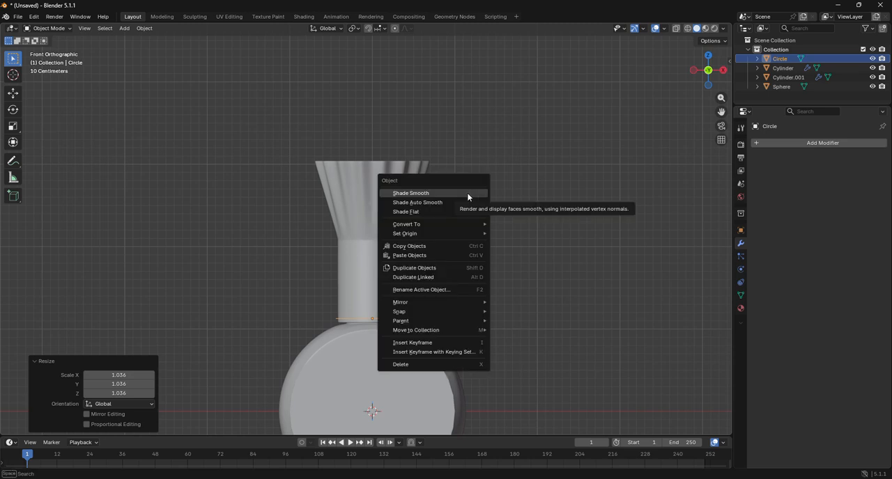
mouse_move(418, 225)
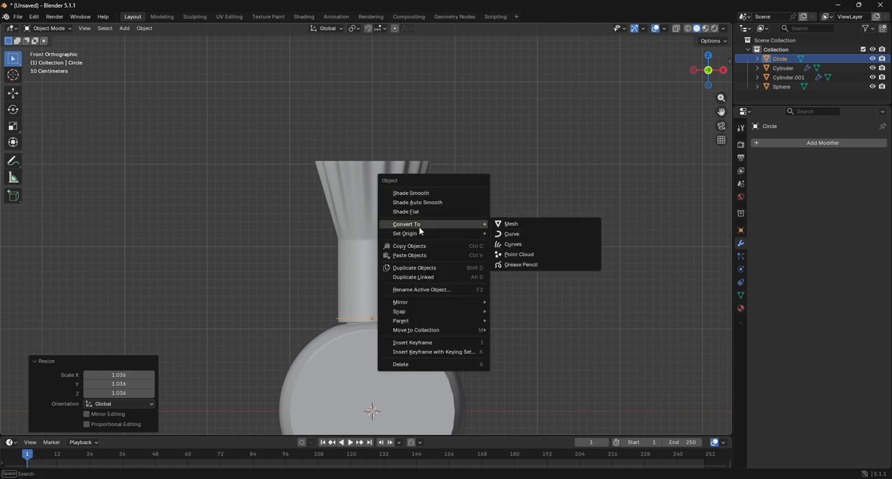
click(513, 235)
Add a Curve to Tube modifier to the circle curve at the neck's base
click(800, 145)
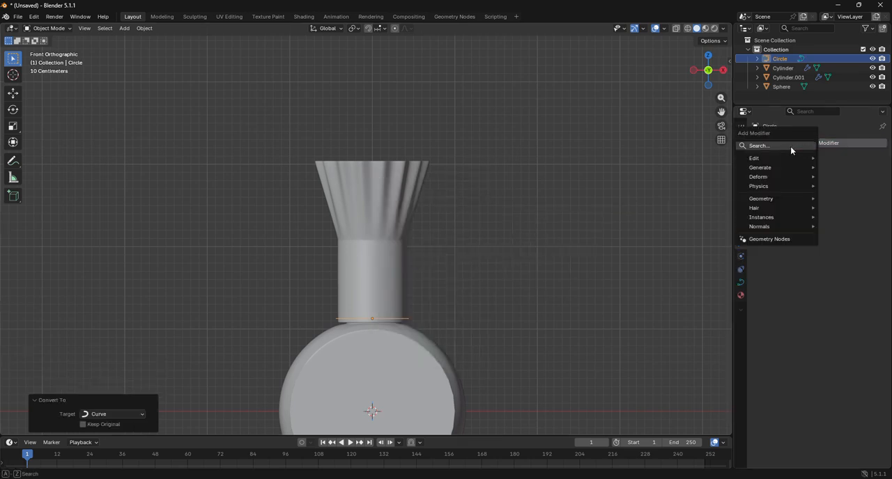
click(789, 146)
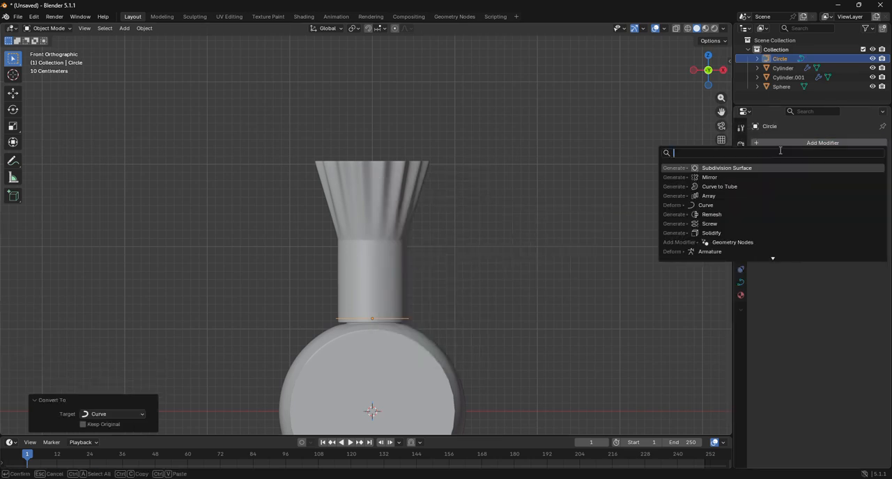
click(727, 187)
click(593, 250)
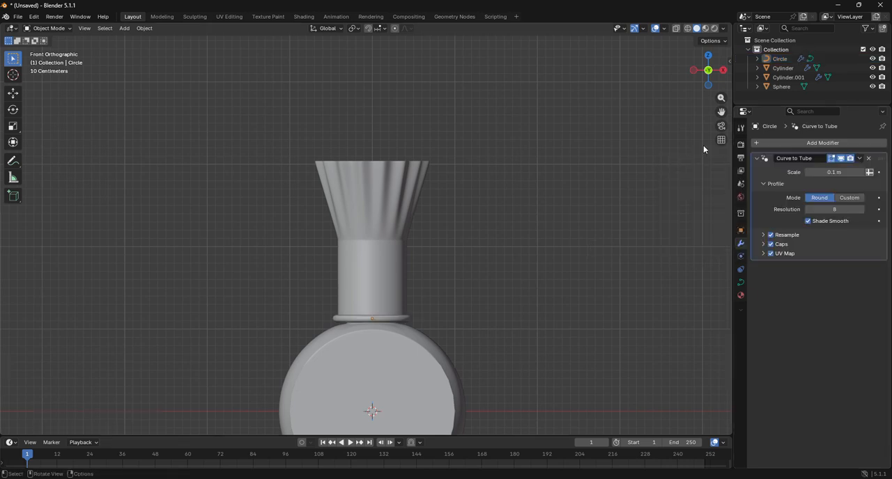
Select the tube ring and convert it to a mesh
drag(721, 112, 709, 46)
click(394, 255)
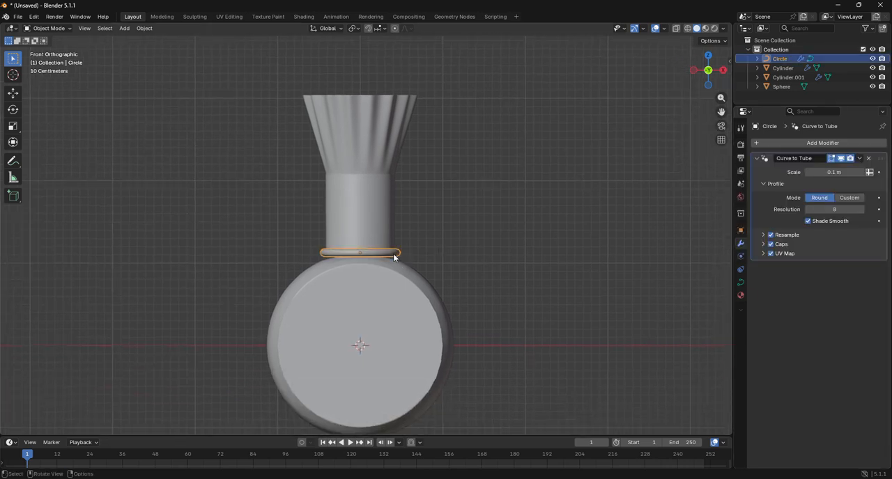
right_click(394, 257)
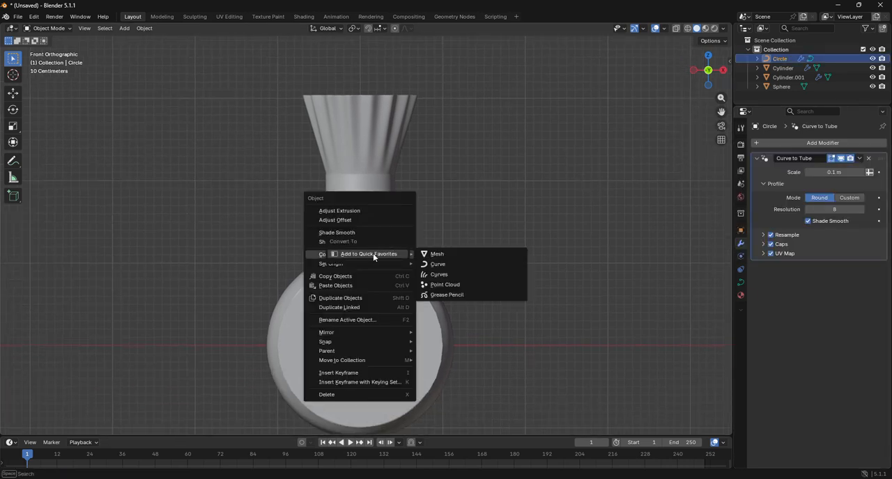
click(439, 253)
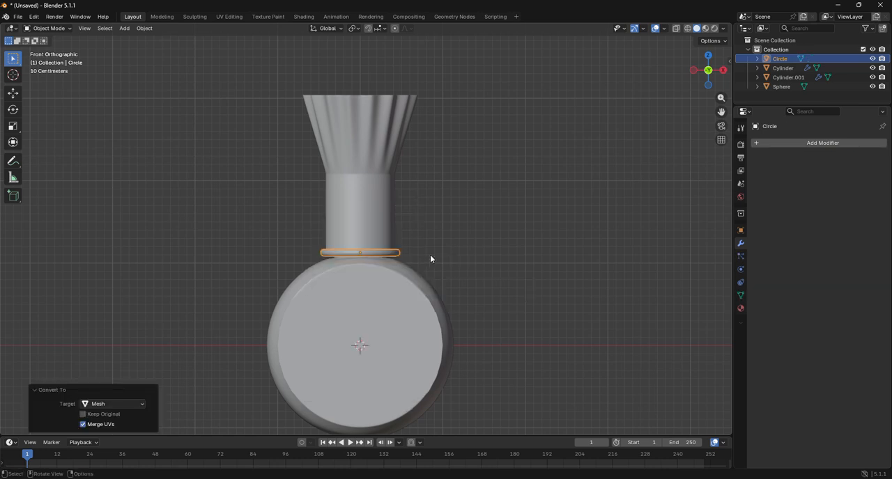
Add an Array modifier to the ring with relative offset X 0 and Z 1 to stack copies upwards
click(791, 145)
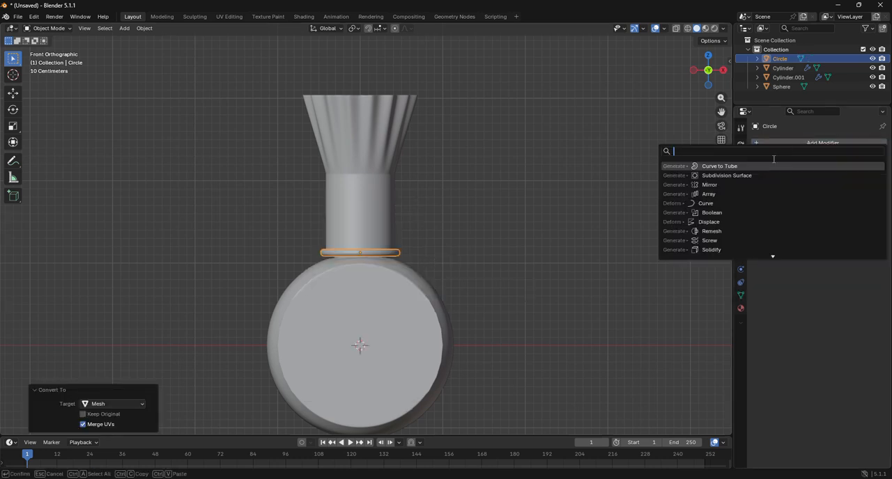
click(708, 195)
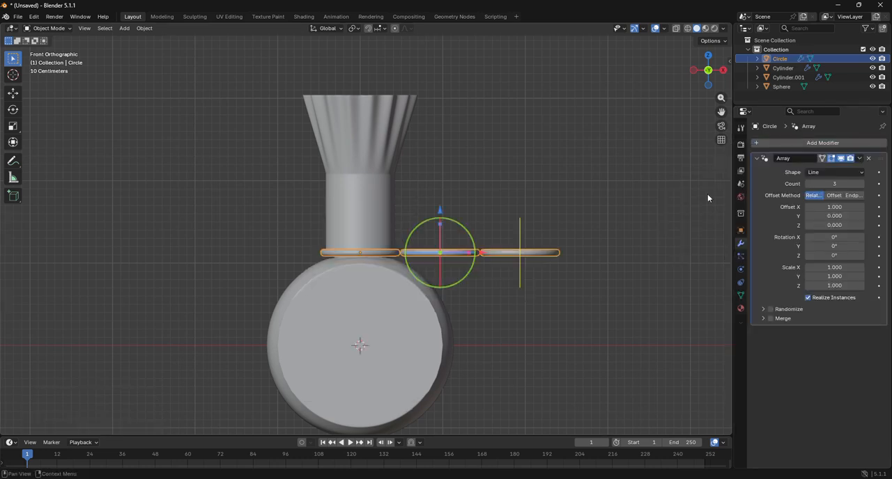
click(823, 206)
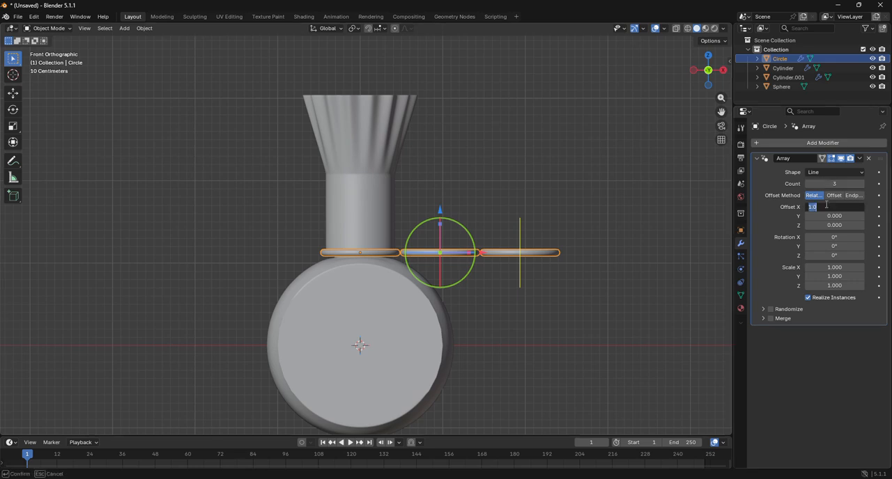
text(0)
key(Return)
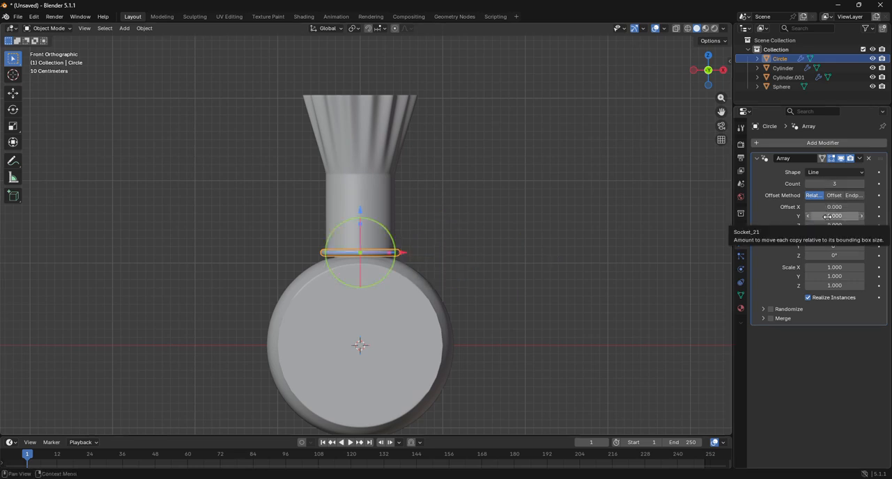
click(831, 224)
text(1)
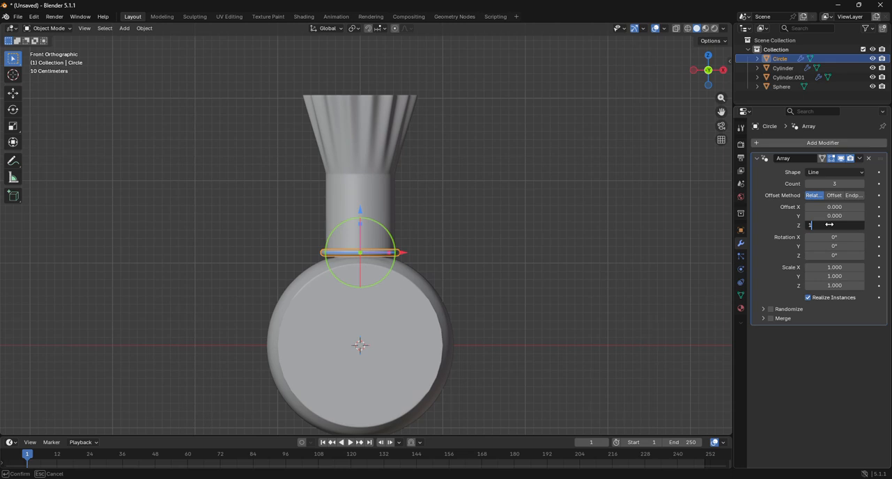
key(Return)
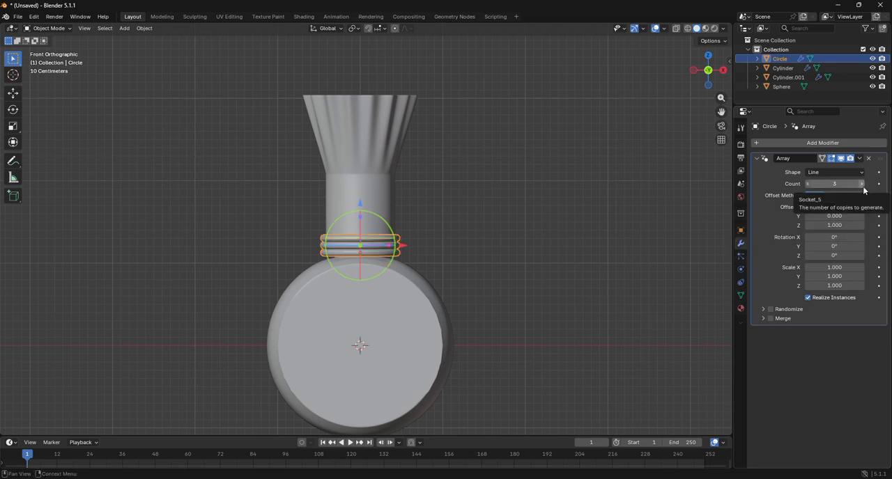
Set the Array count to 11 so the stacked rings cover the straight neck up to the flare
click(862, 184)
drag(862, 185, 873, 184)
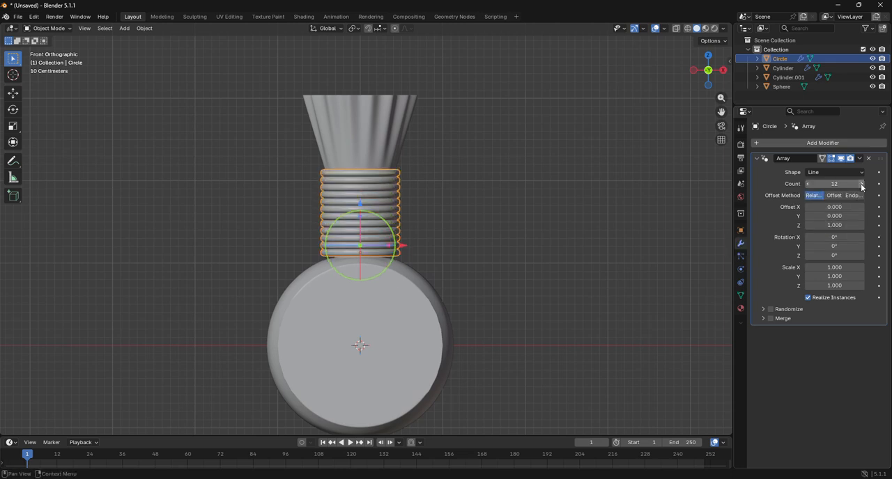
click(808, 184)
click(525, 232)
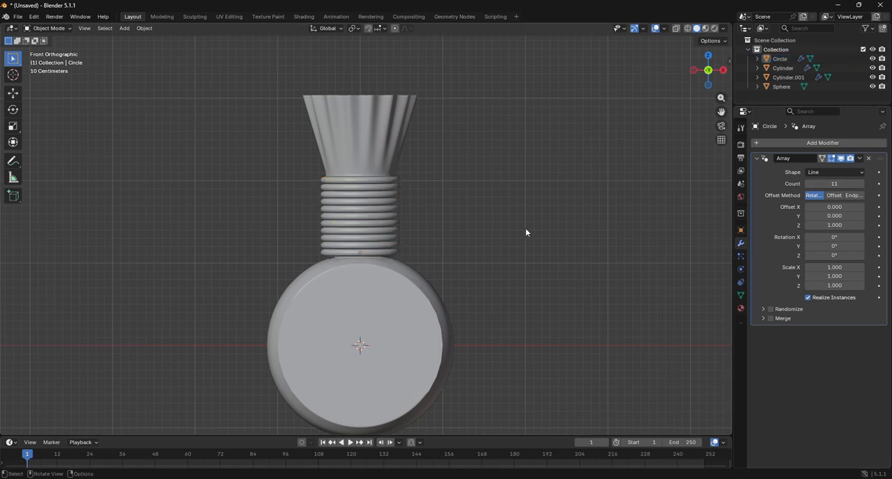
Apply the ring's Array modifier and join the rings into the flared cylinder object
click(391, 157)
click(395, 196)
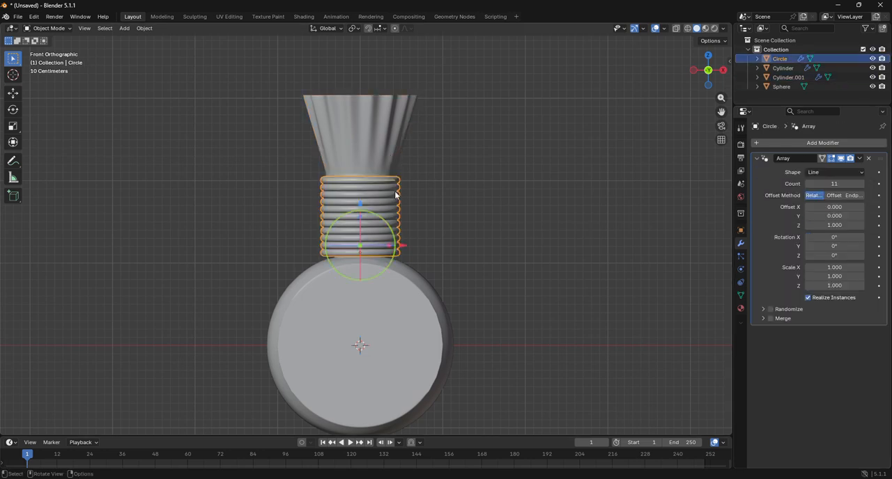
click(860, 158)
click(774, 169)
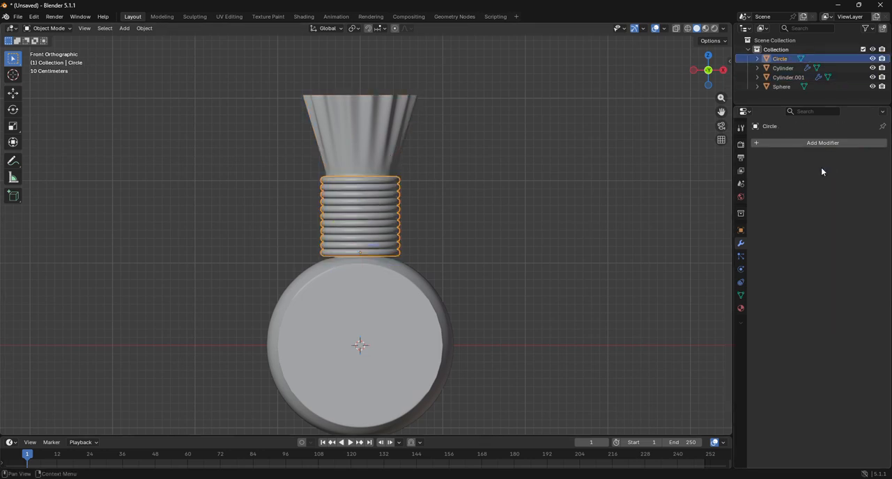
shift+click(388, 142)
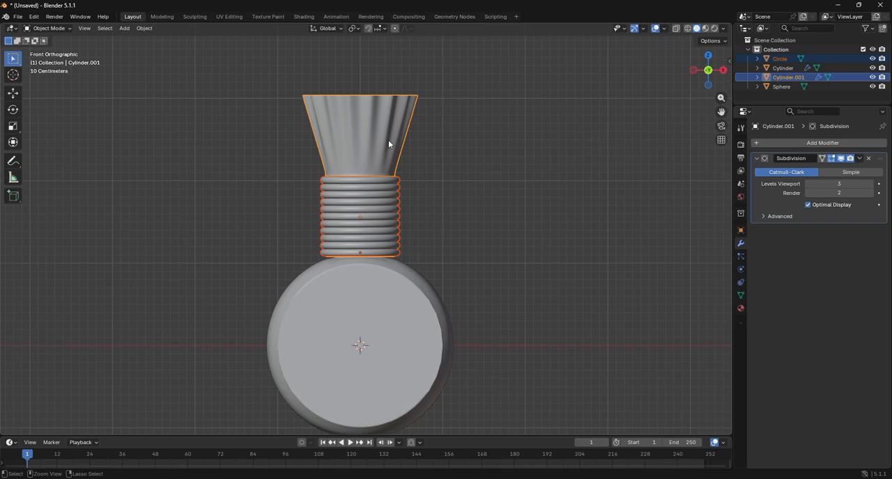
key(ctrl+j)
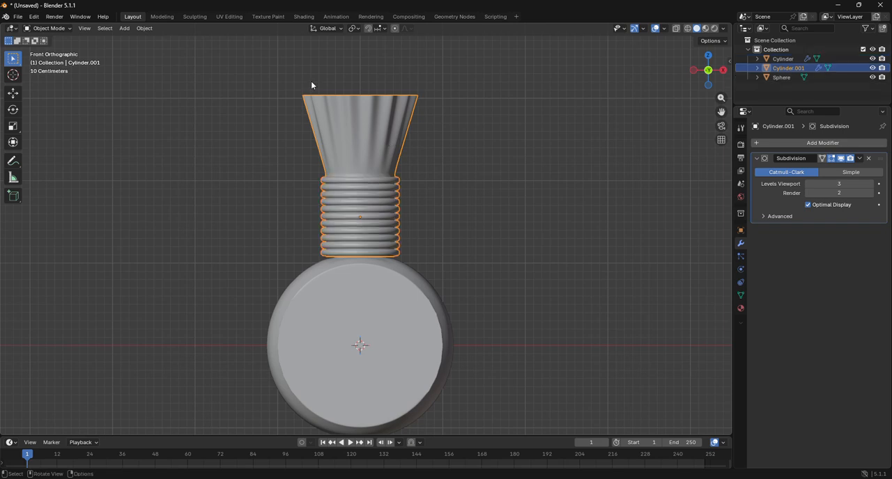
In Edit Mode, create a new material for the joined neck, select its whole mesh, and return to Object Mode
click(32, 30)
click(38, 50)
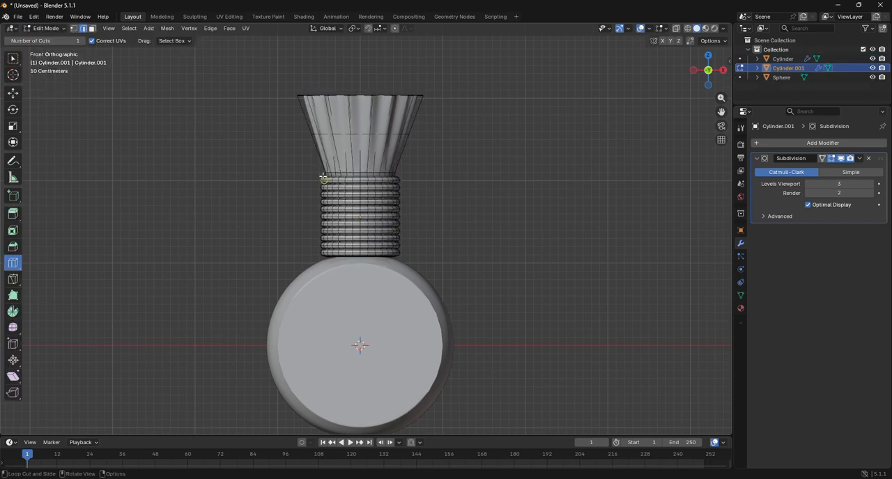
click(740, 308)
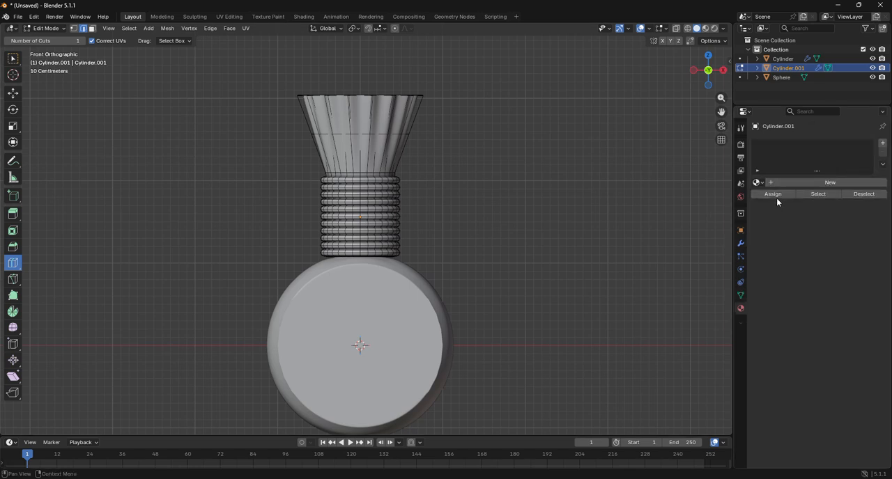
click(800, 184)
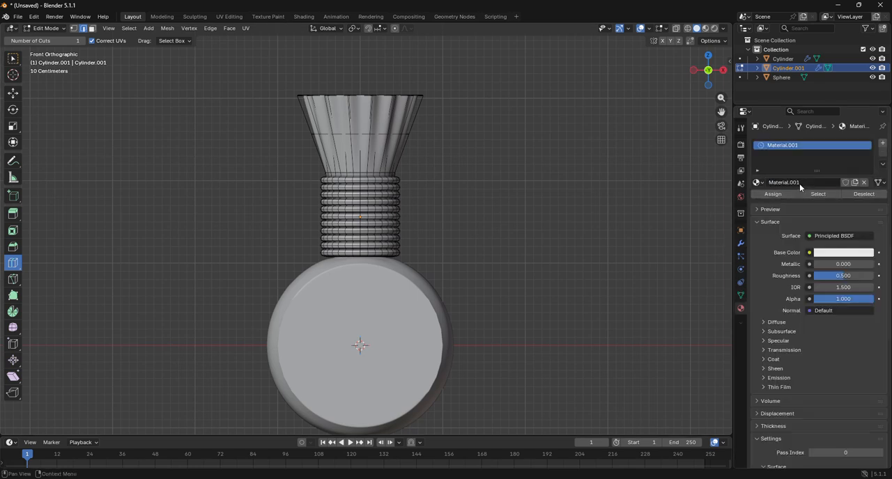
key(a)
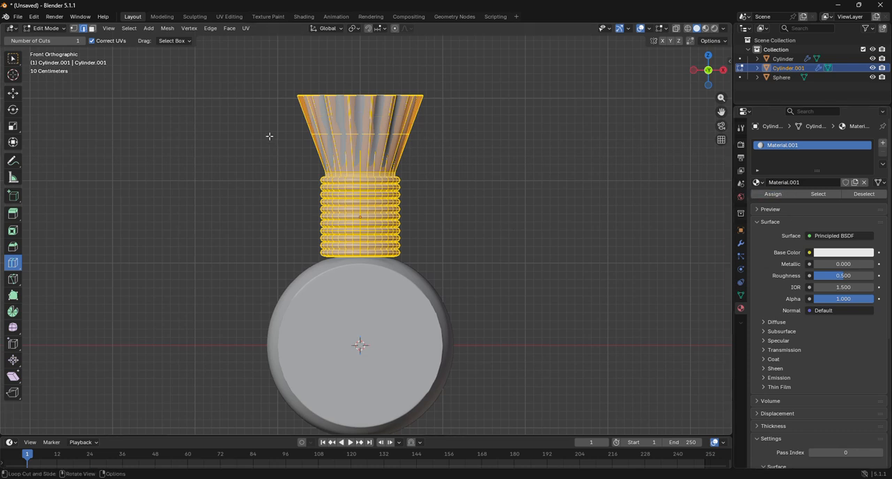
click(49, 29)
click(52, 38)
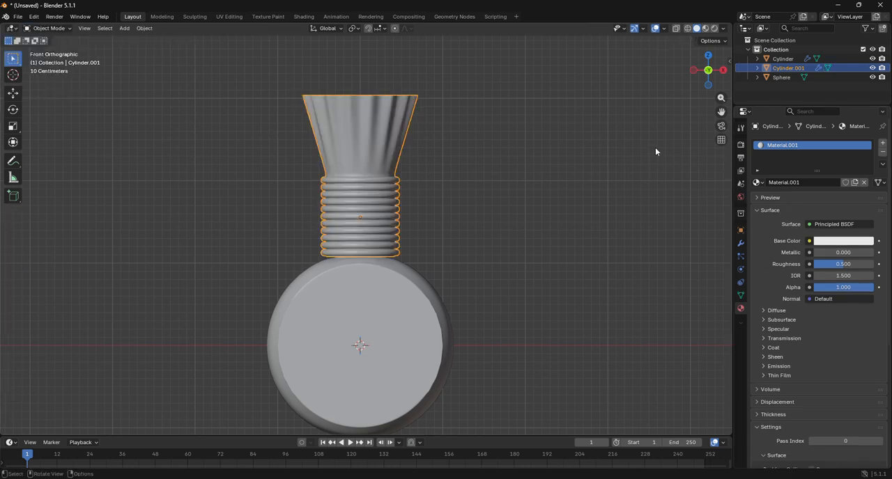
Set the render engine to Cycles
click(740, 145)
click(826, 144)
click(829, 176)
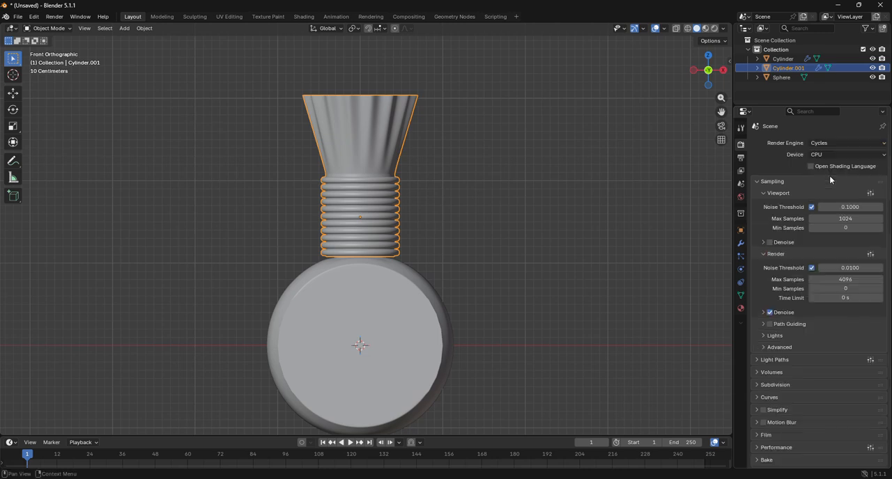
Select the rounded body and create a new material for it
click(383, 271)
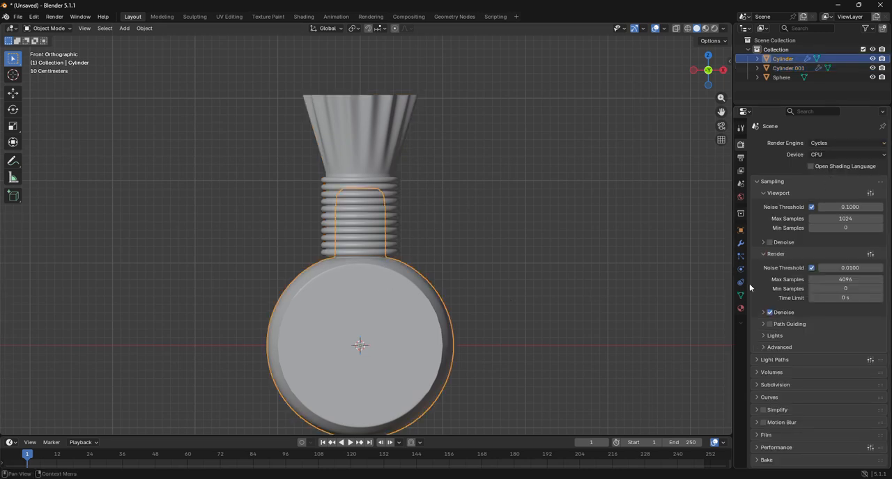
click(741, 308)
click(809, 183)
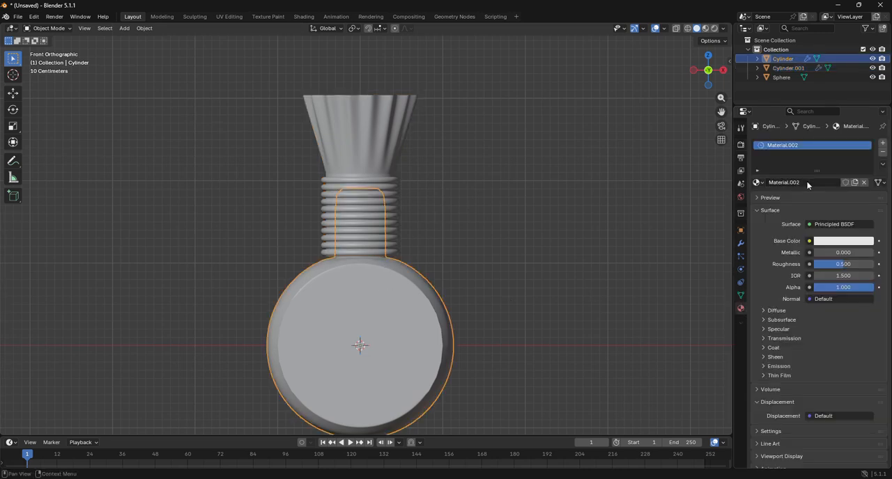
scroll(557, 235, down, 4)
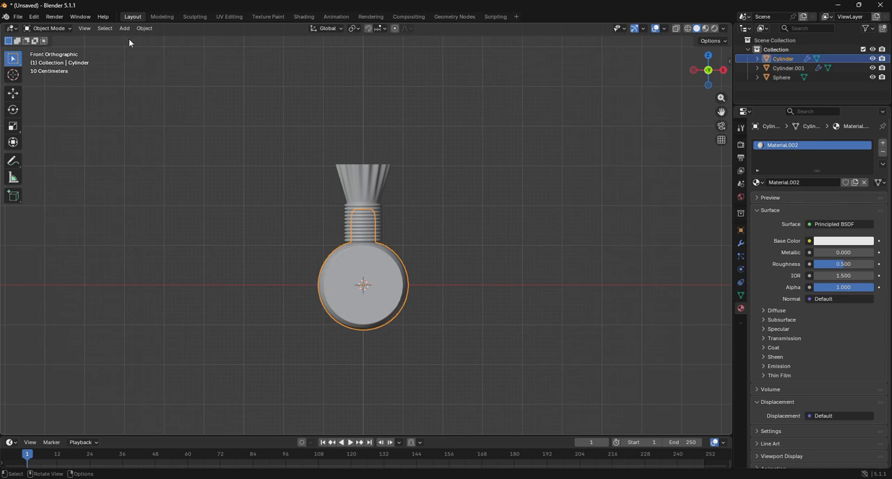
In the body's Edit Mode, select the central block of underside faces, six faces wide, from the bottom view and return to front view
click(58, 30)
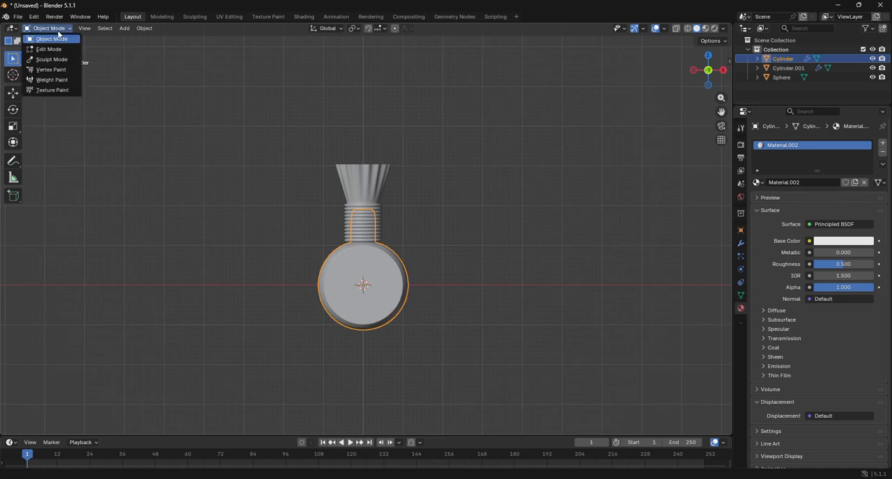
click(49, 49)
drag(724, 110, 714, 1)
scroll(601, 157, up, 8)
drag(722, 112, 721, 293)
drag(695, 77, 709, 79)
click(710, 78)
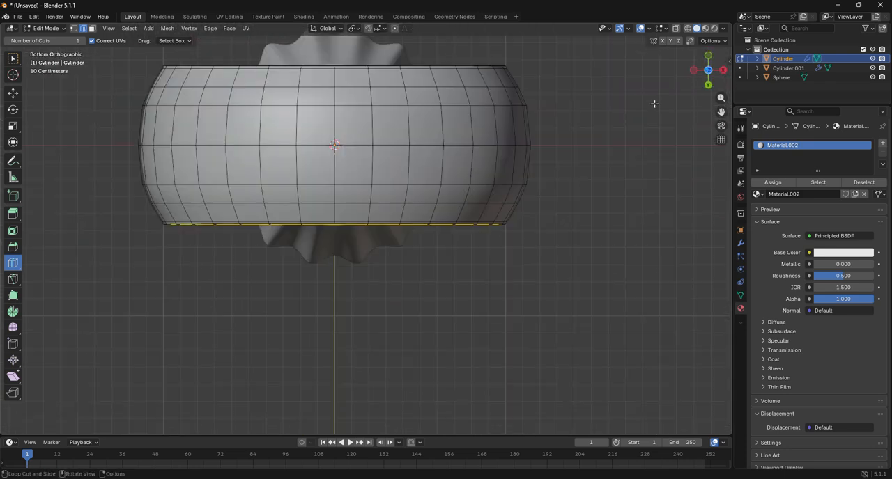
click(12, 99)
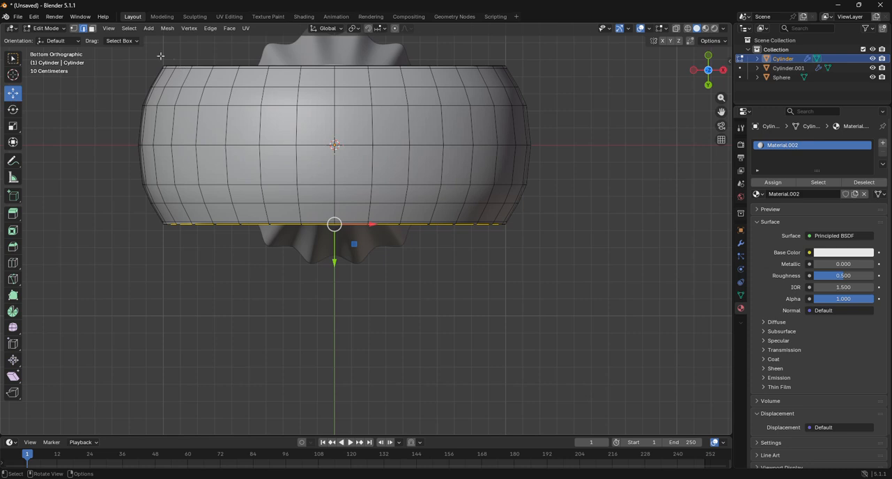
click(92, 28)
drag(246, 79, 426, 208)
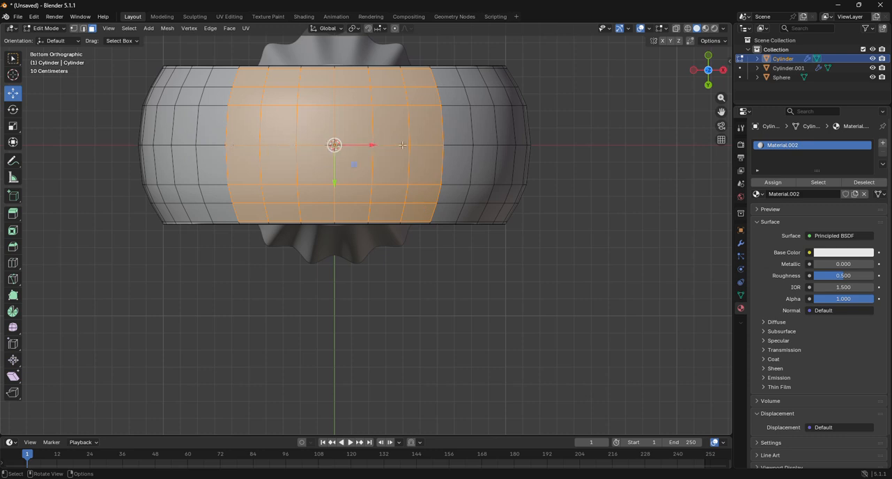
click(706, 55)
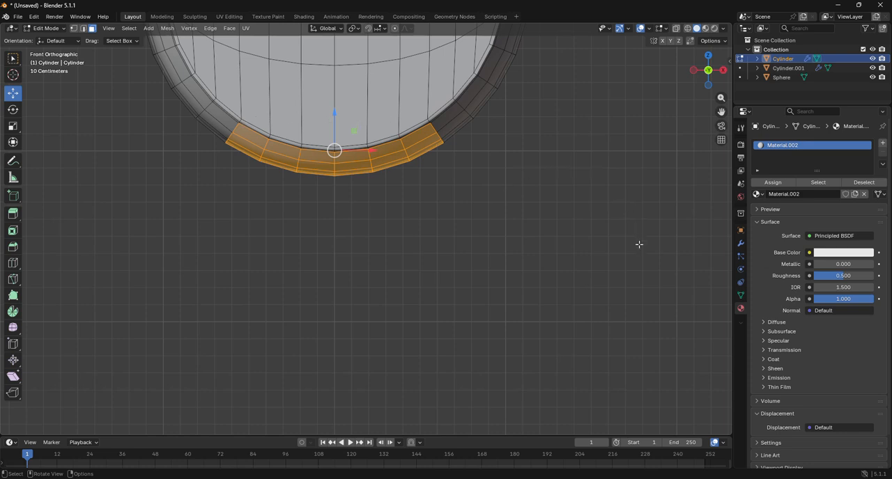
Flatten the selected underside faces of the body into a level base by repeatedly scaling them along Z
key(s)
key(z)
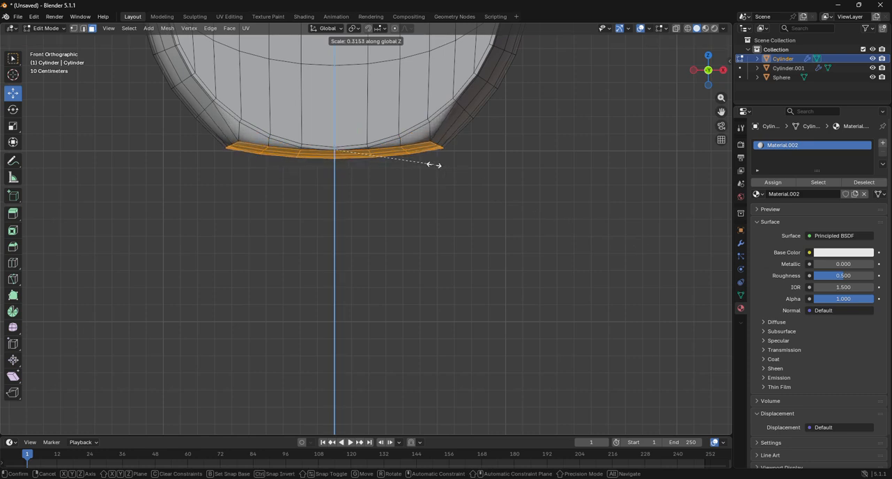
click(434, 164)
key(s)
key(z)
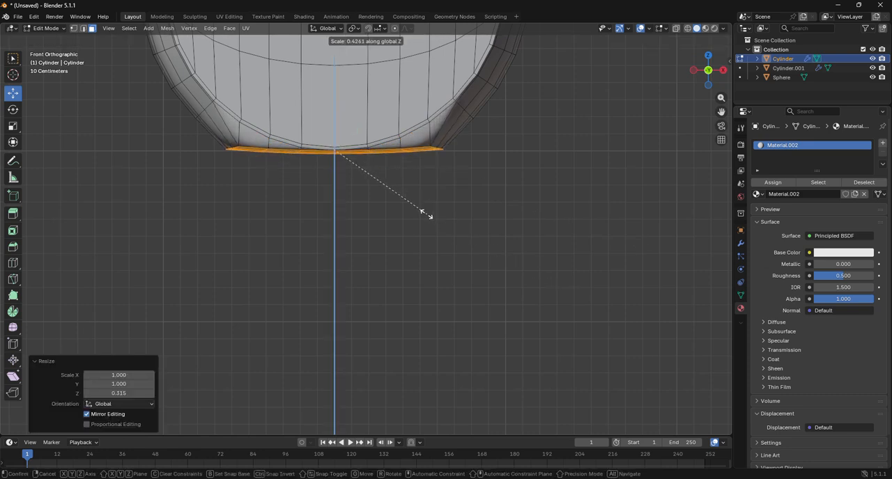
click(404, 193)
key(s)
key(z)
click(370, 195)
key(s)
key(z)
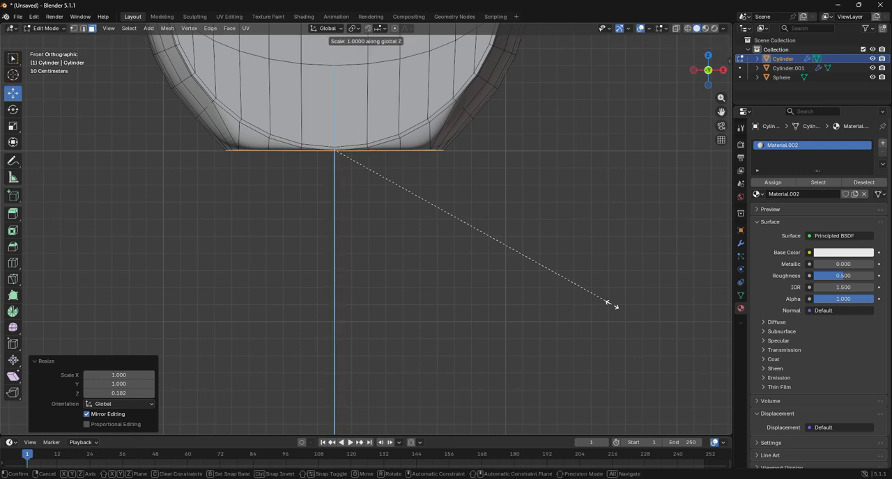
click(407, 186)
Lower the flattened base faces by about 0.03 m along Z and return to Object Mode
drag(336, 119, 336, 123)
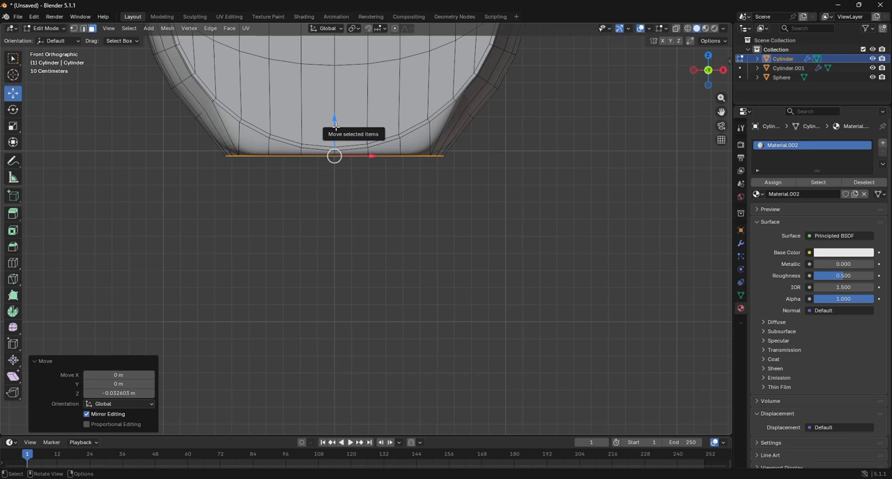
click(361, 221)
scroll(361, 222, down, 6)
click(46, 28)
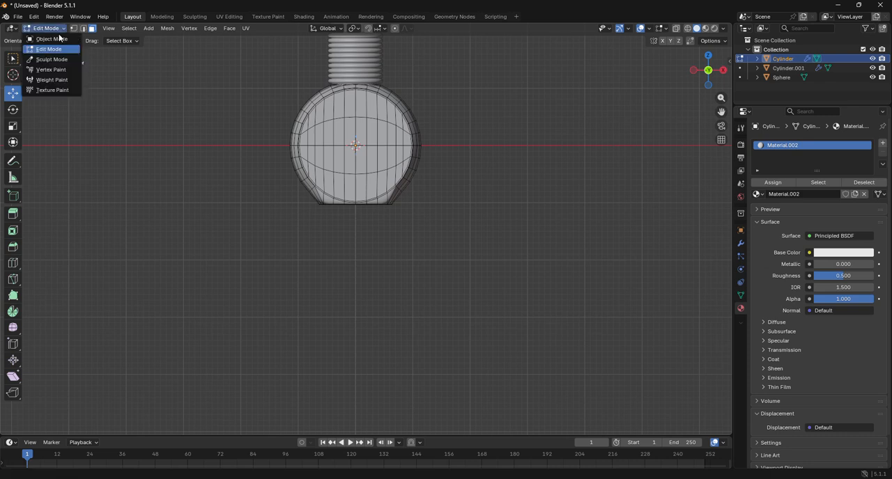
click(39, 39)
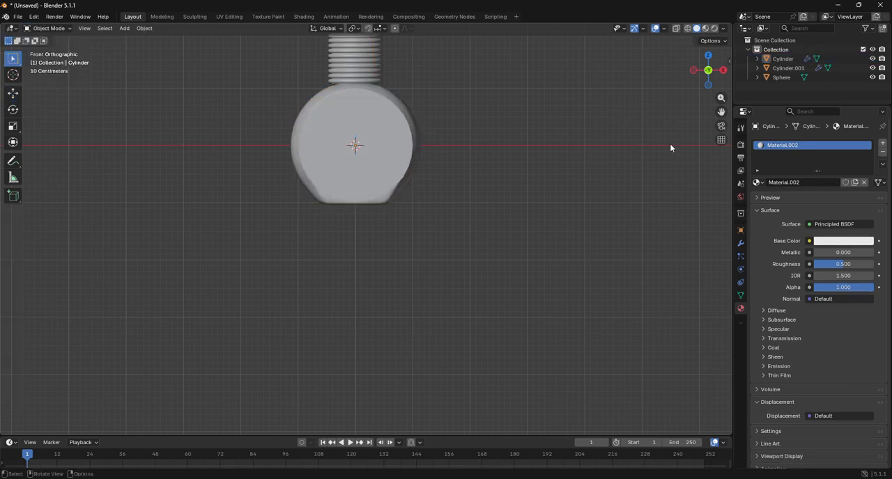
Add a mesh plane at the world origin and scale it up to about 4.1 times its size
drag(722, 111, 728, 190)
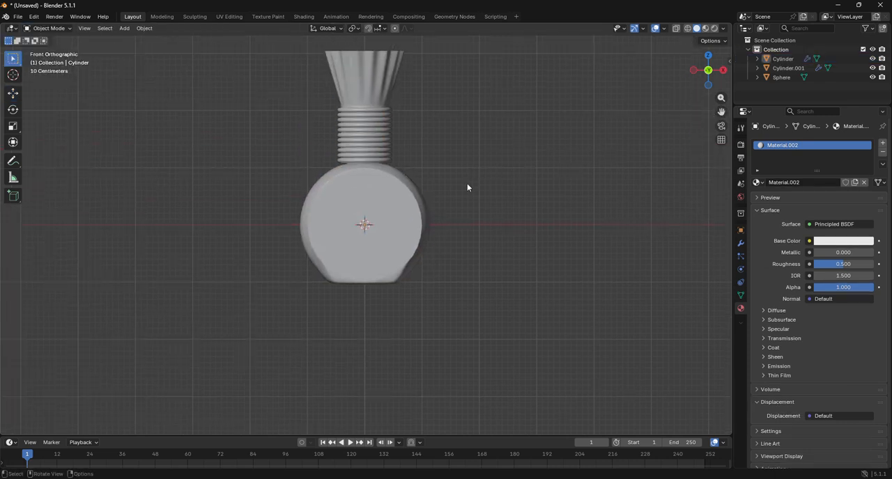
scroll(467, 183, up, 5)
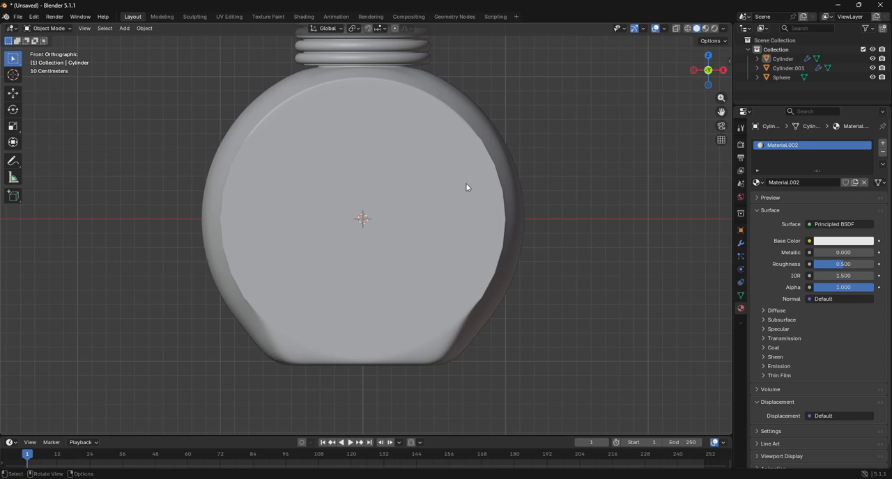
mouse_move(707, 67)
mouse_down()
mouse_move(743, 80)
mouse_move(700, 77)
mouse_up()
scroll(513, 93, down, 5)
scroll(510, 93, down, 1)
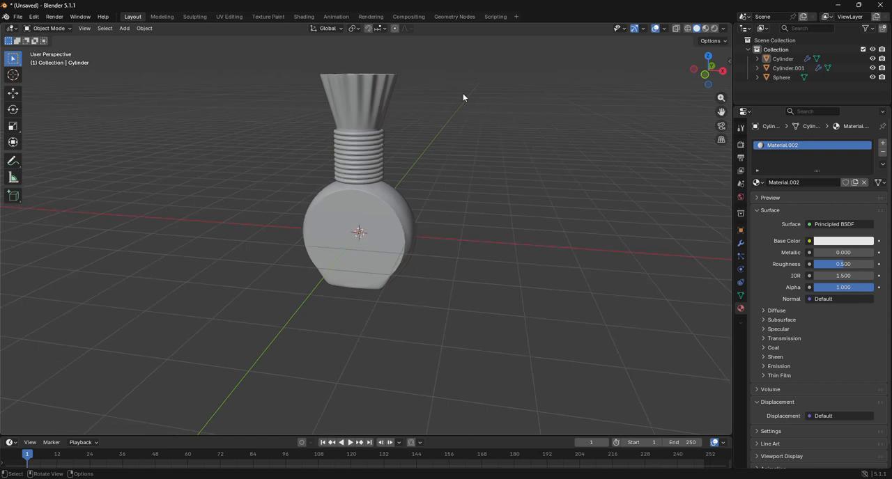
scroll(488, 110, down, 2)
click(124, 28)
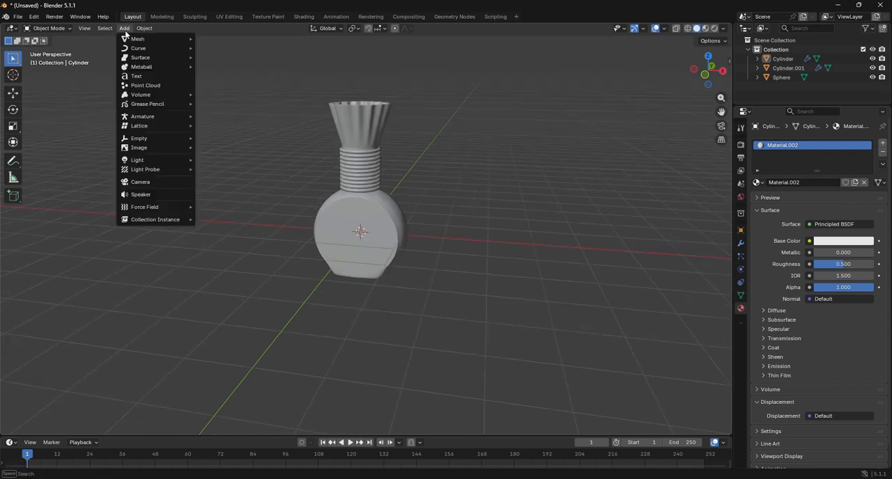
mouse_move(131, 40)
click(219, 43)
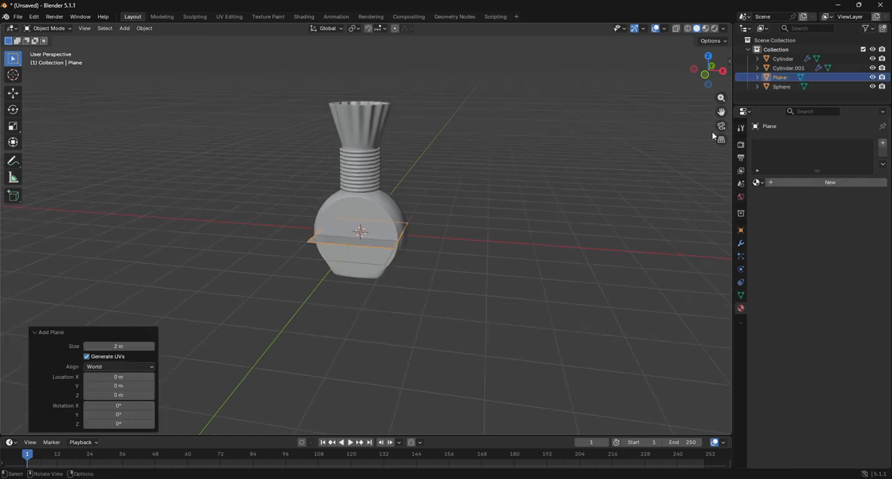
click(705, 75)
key(s)
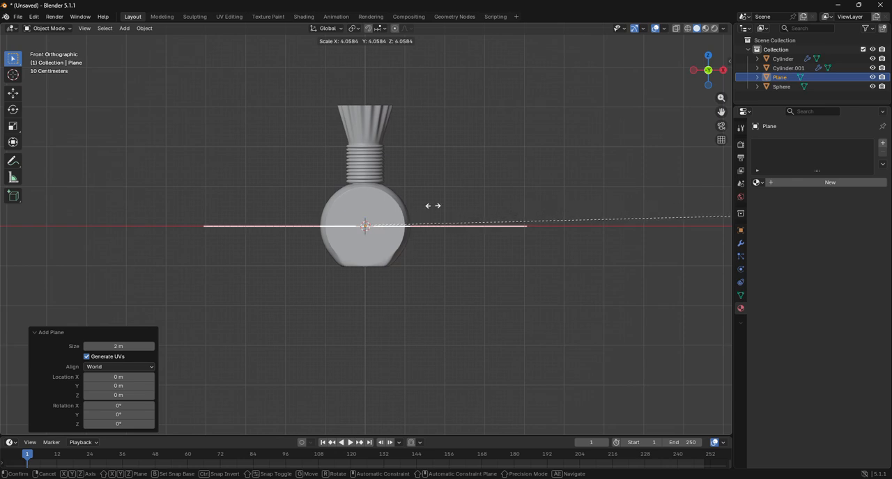
click(421, 206)
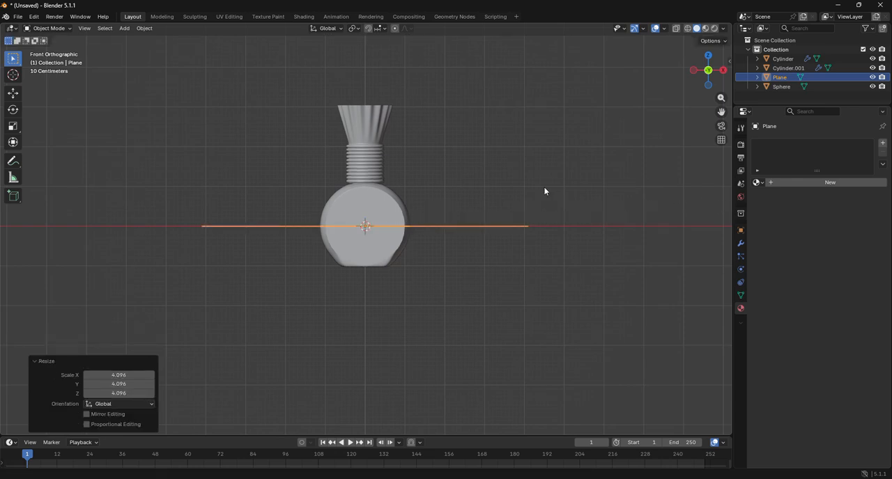
Move the plane about 1.03 m down along Z so it lies under the bottle's flat base
key(g)
key(z)
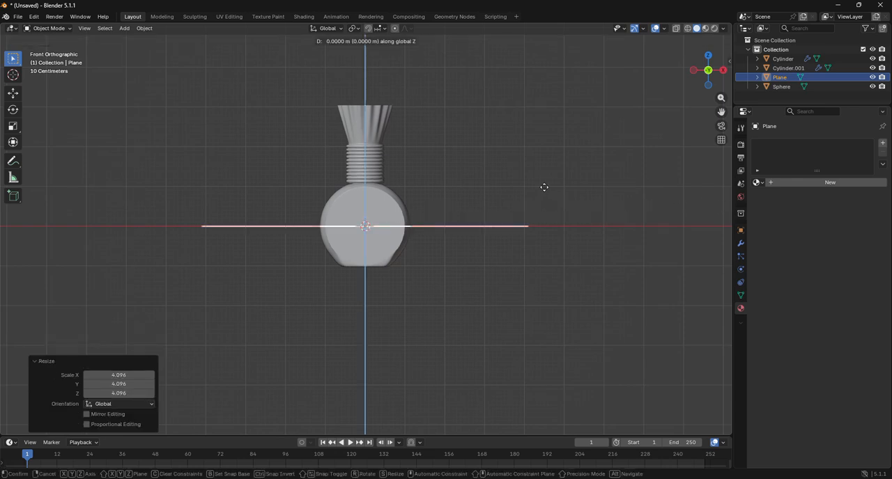
click(559, 229)
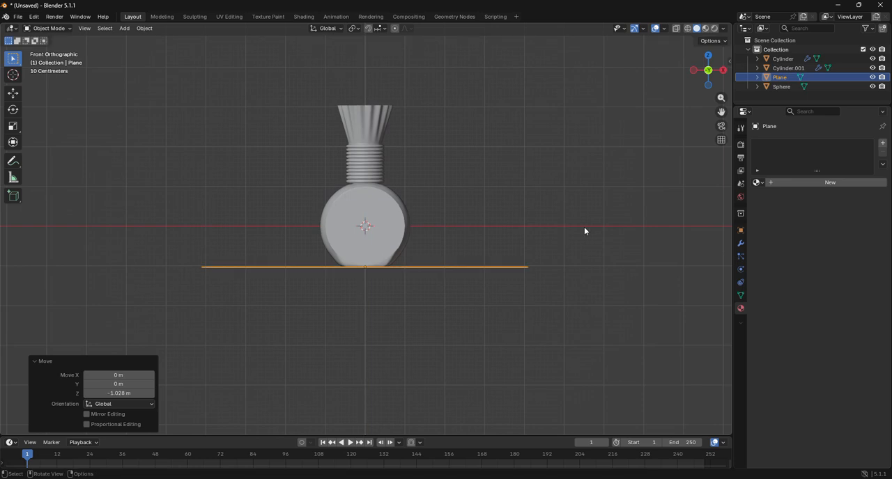
Add a camera to the scene and look through it
mouse_move(708, 69)
mouse_down()
mouse_move(711, 60)
mouse_move(708, 67)
mouse_up()
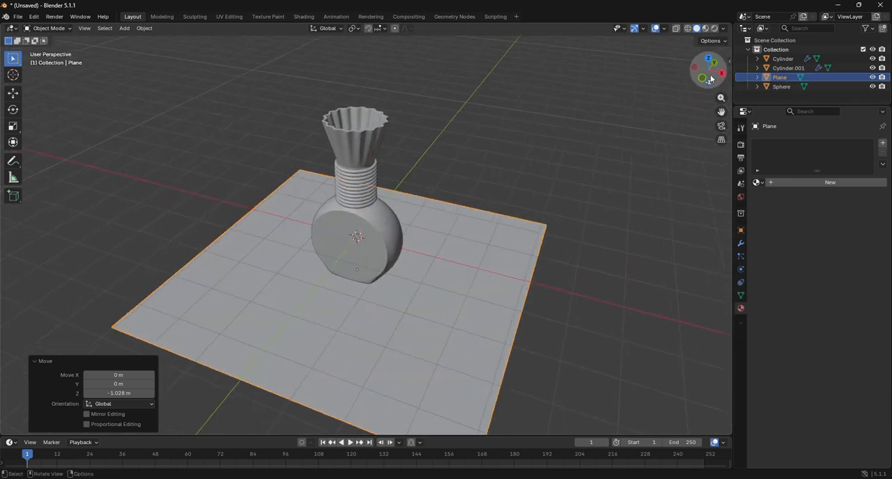
click(125, 29)
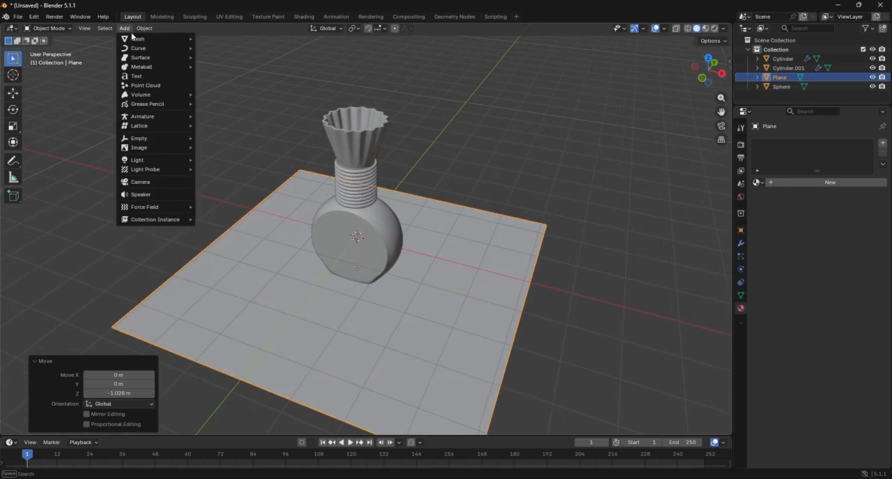
click(145, 182)
click(722, 126)
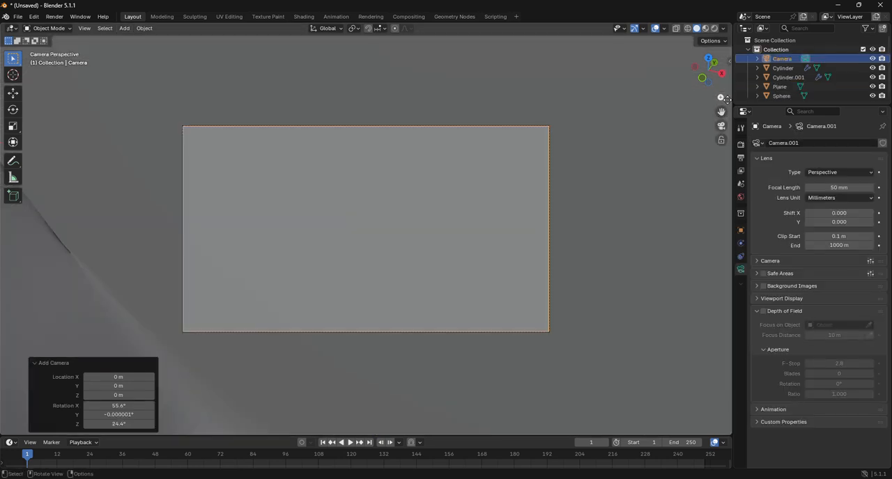
Enable the view locks to the 3D cursor and camera to view, and pull the camera back until the whole bottle fits its frame
drag(729, 62, 656, 74)
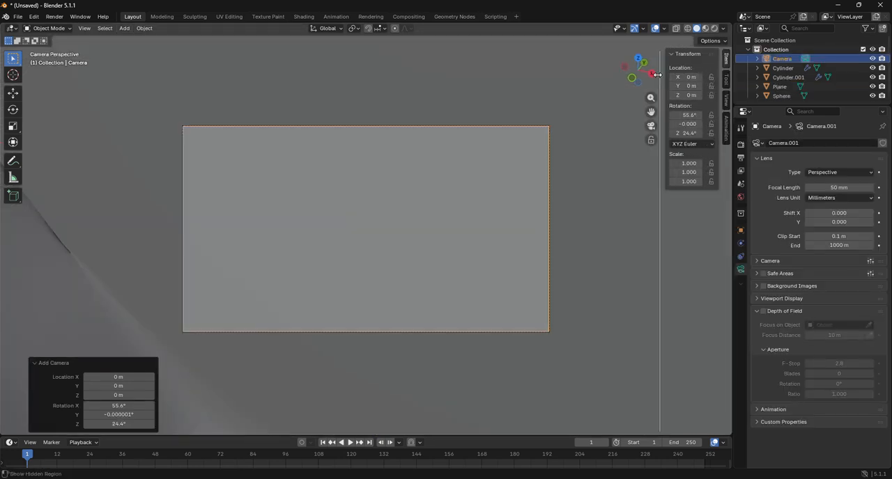
click(727, 102)
click(693, 181)
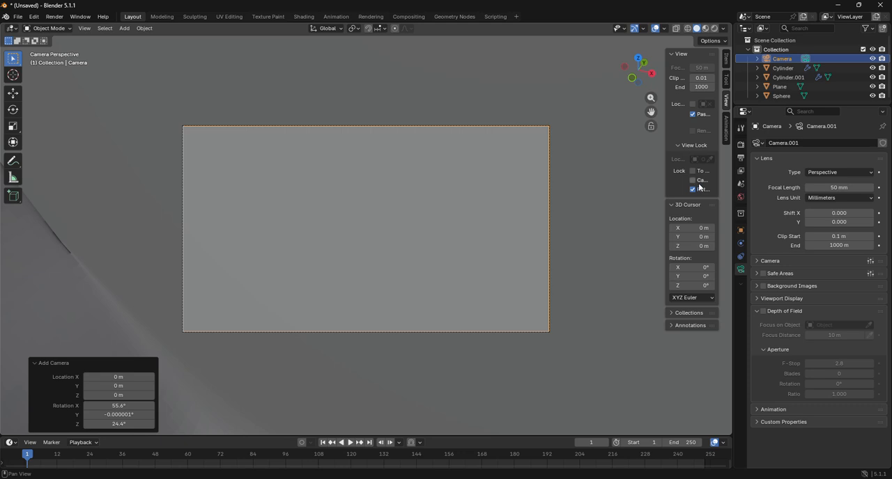
click(692, 170)
scroll(441, 185, down, 10)
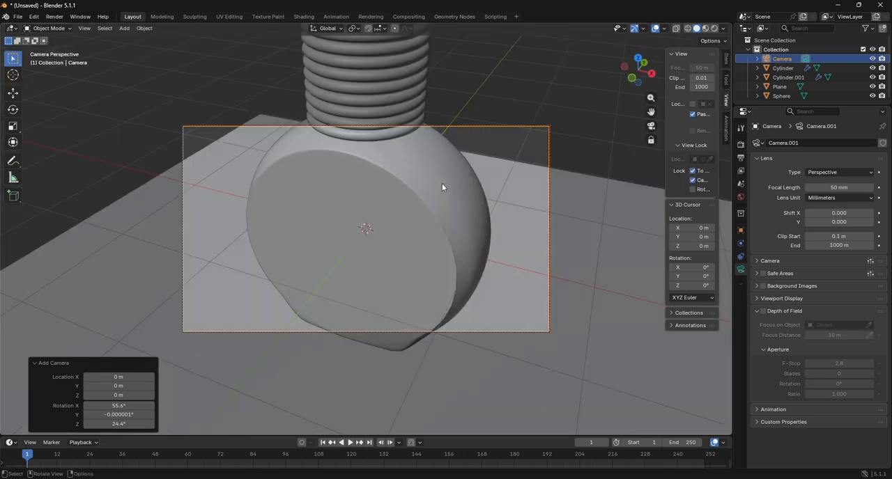
scroll(442, 187, up, 2)
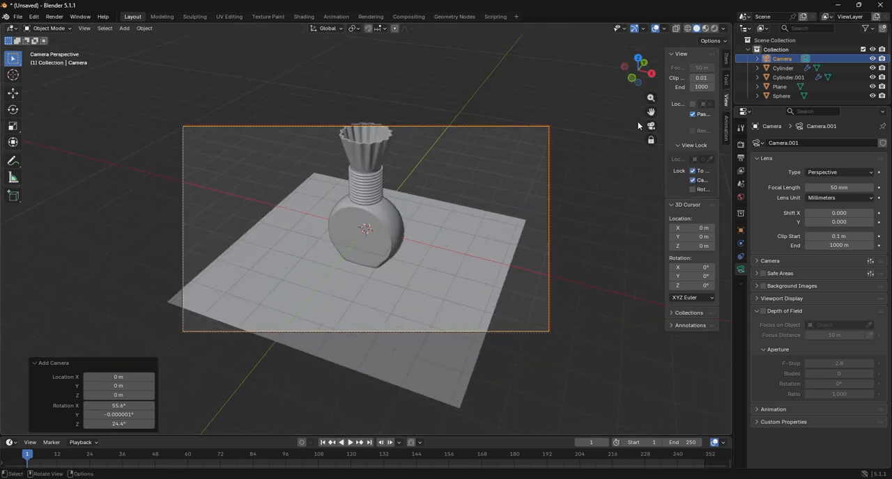
mouse_move(651, 111)
mouse_down()
mouse_move(650, 148)
mouse_move(651, 98)
mouse_up()
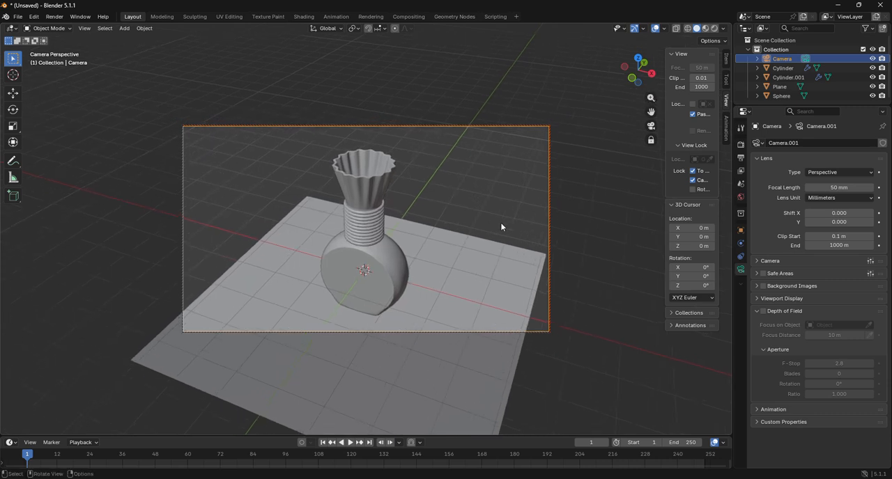
Scale the ground plane up about 5.8 times so it fills the camera frame
click(497, 248)
key(s)
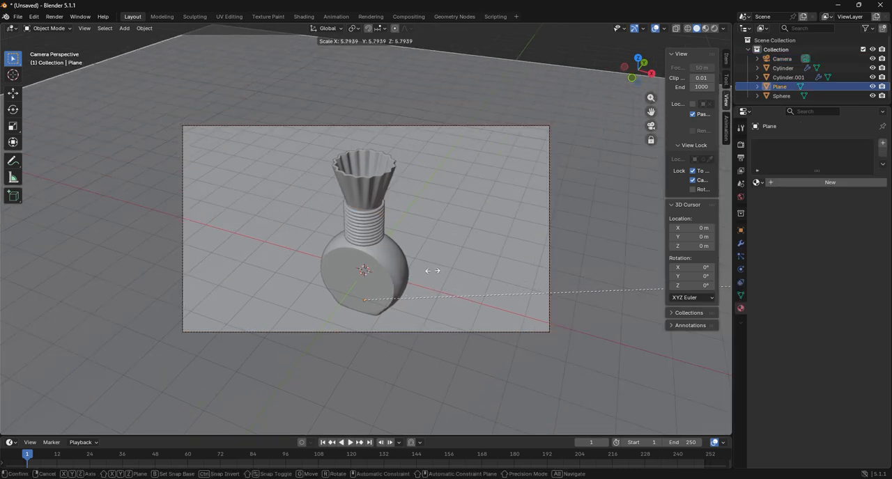
click(401, 272)
Add an area light and scale it up to about 5.6 times its size
click(124, 28)
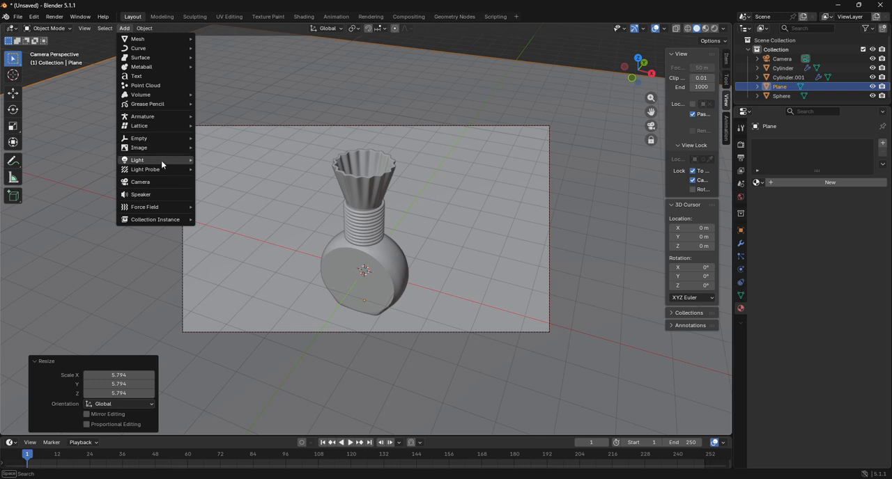
mouse_move(161, 160)
click(245, 191)
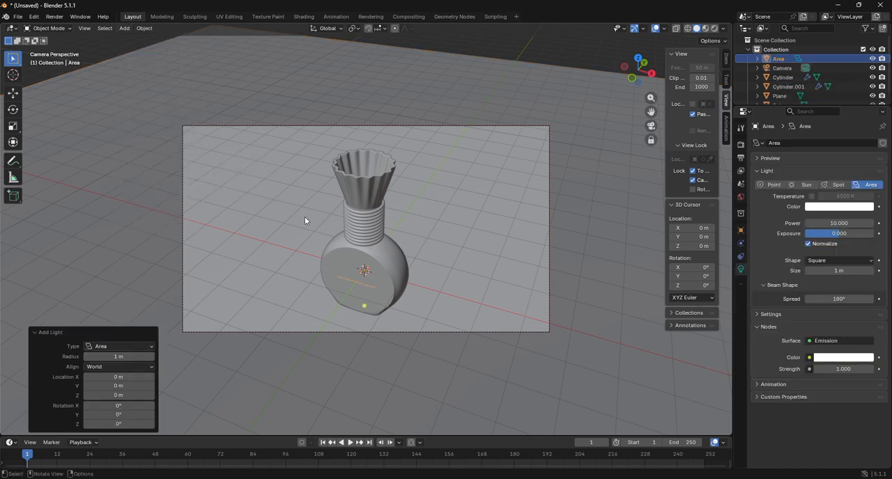
key(s)
click(175, 130)
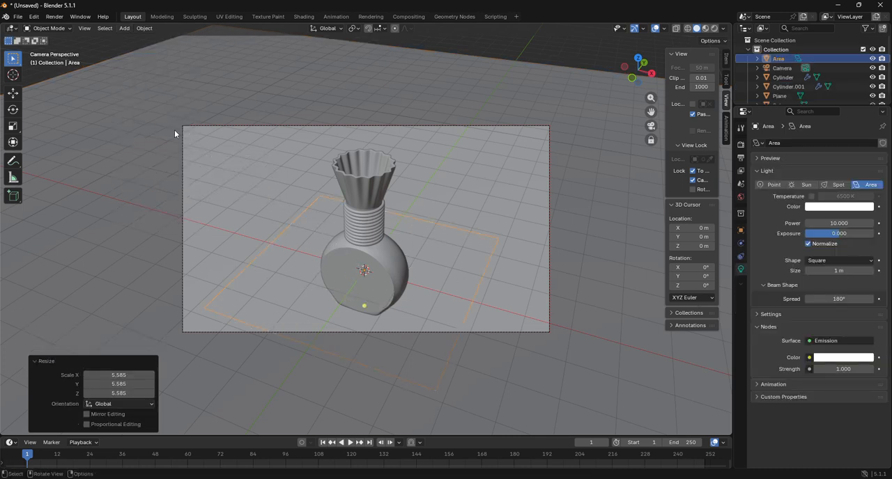
Raise the area light along Z to above the bottle and set its power to about 51.1
key(g)
key(z)
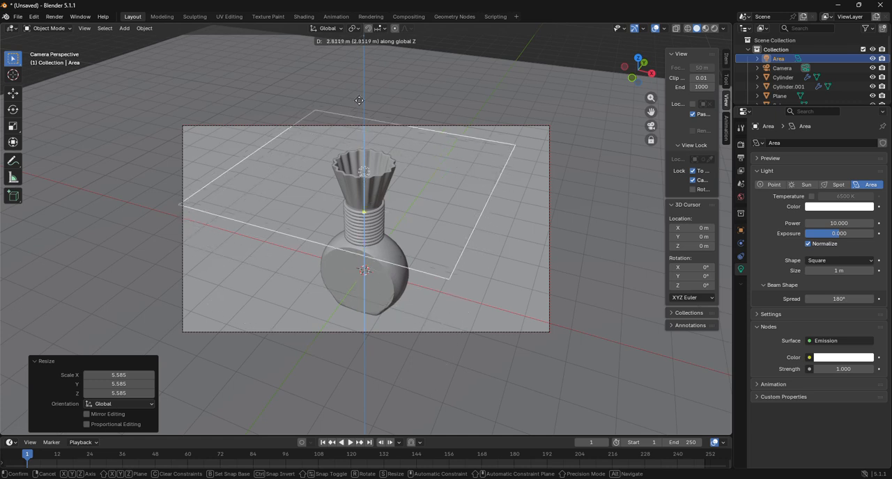
click(354, 86)
drag(839, 223, 867, 223)
click(460, 225)
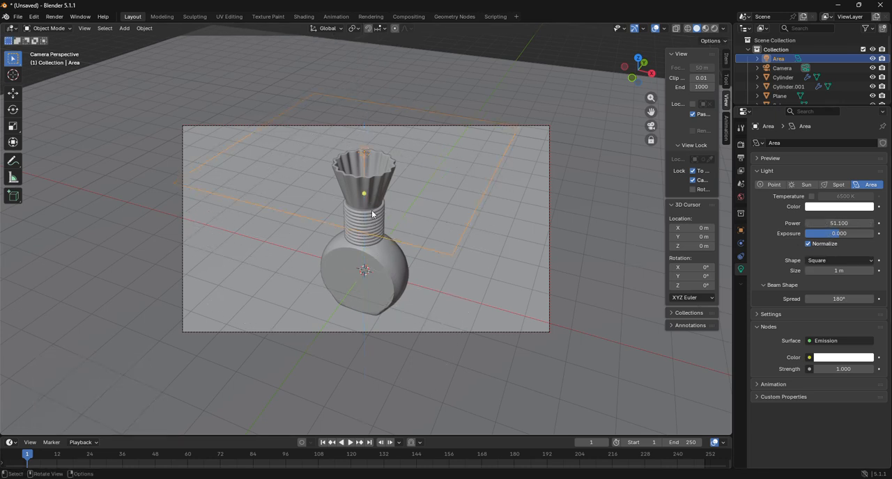
Give the neck's material a golden orange base color with metallic 1.000 and roughness 0.000
click(374, 209)
click(836, 241)
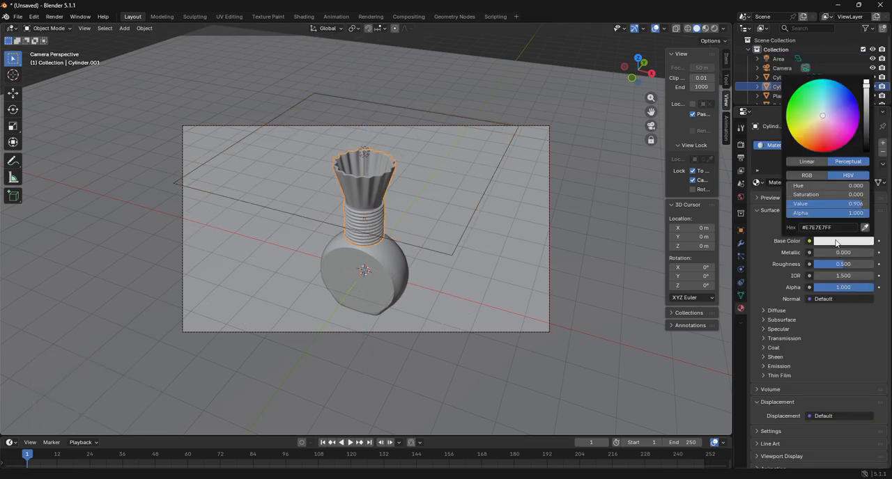
click(810, 137)
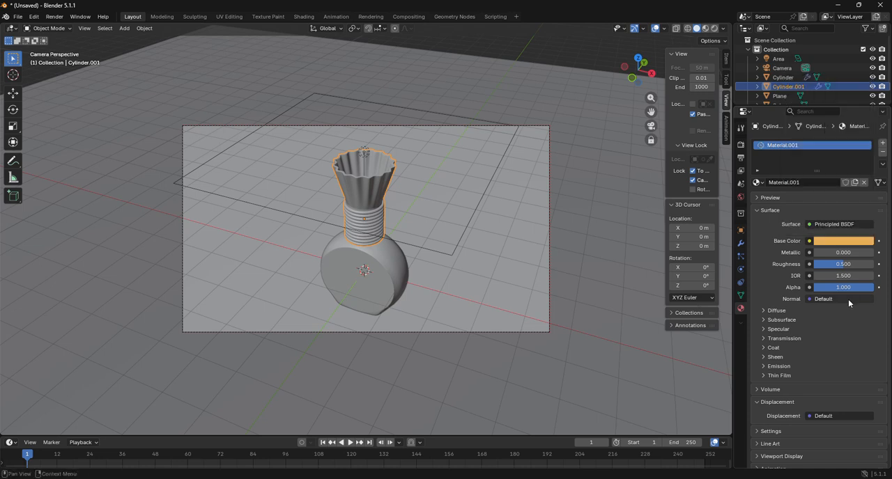
drag(822, 253, 875, 256)
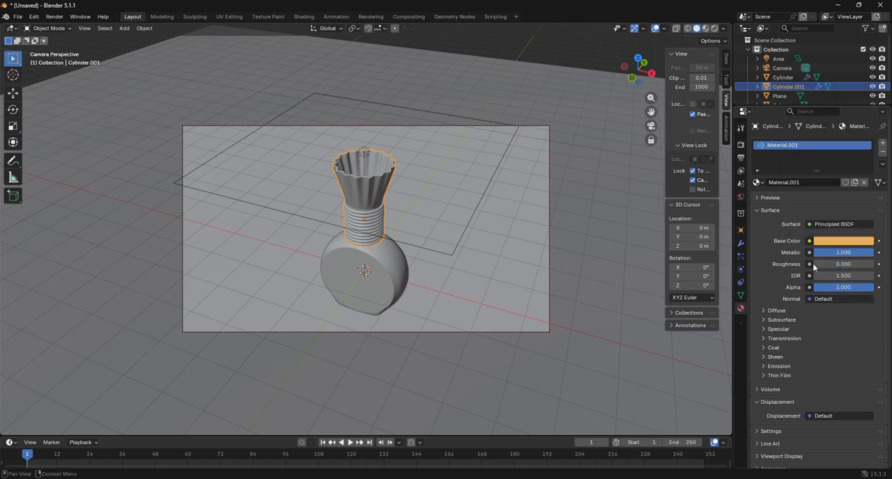
Darken the body material's base color to grey and set its roughness to 0.000
click(377, 284)
click(842, 243)
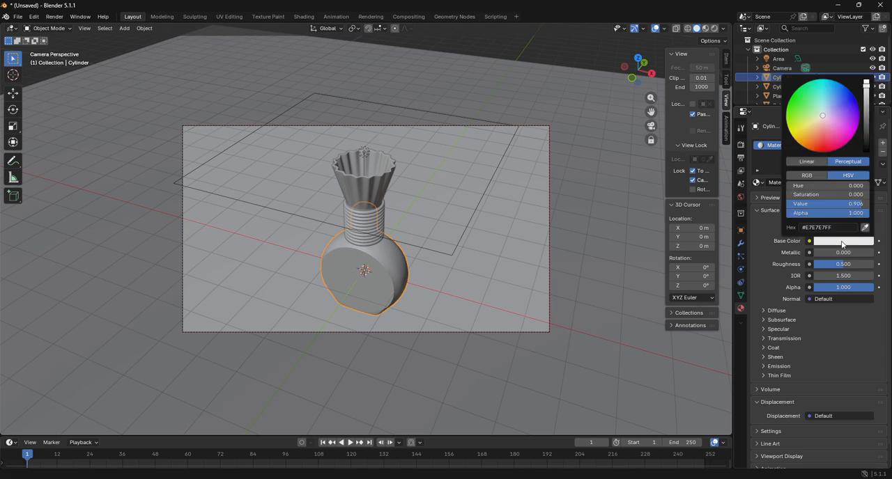
click(867, 124)
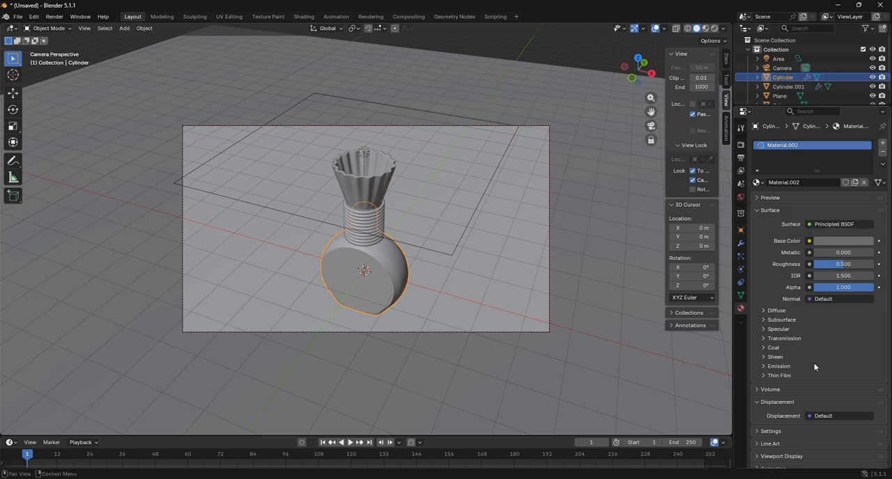
drag(846, 265, 835, 265)
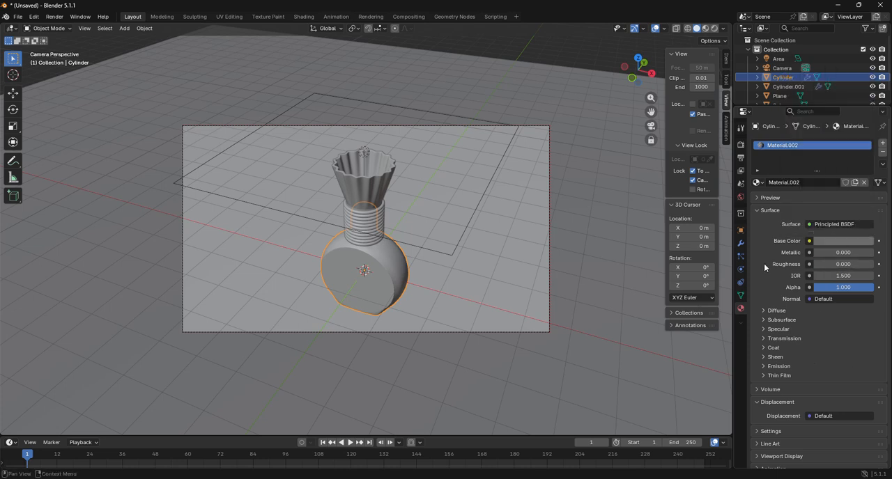
Give the ground plane a new material with a turquoise base color and roughness 0.000
click(517, 272)
click(810, 183)
drag(849, 264, 812, 265)
click(836, 241)
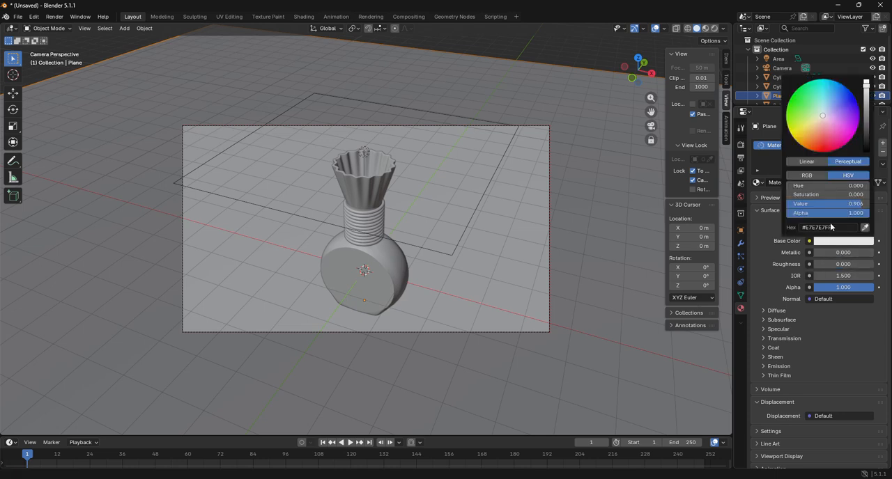
click(831, 97)
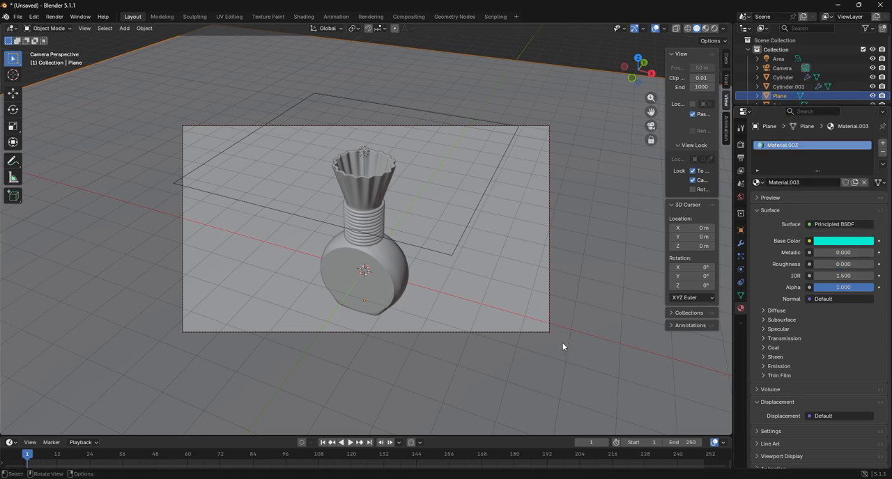
Review the neck and body materials, preview the scene in rendered shading, and return to solid shading
click(372, 212)
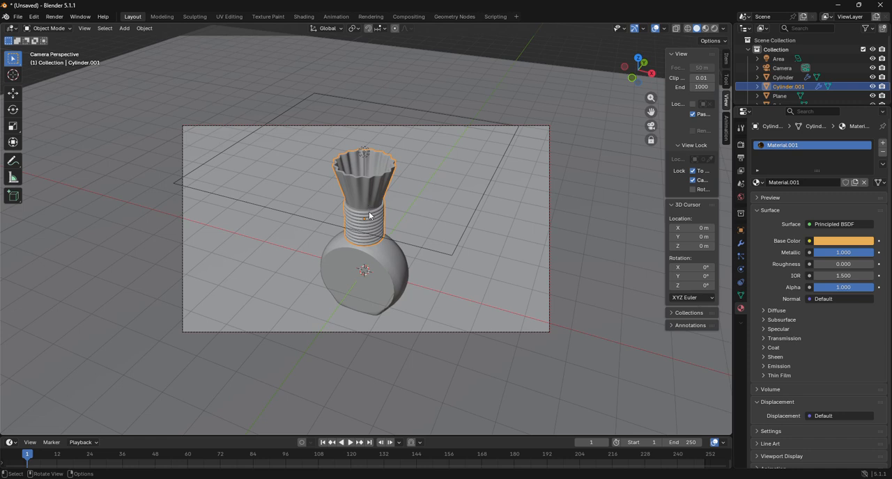
click(397, 286)
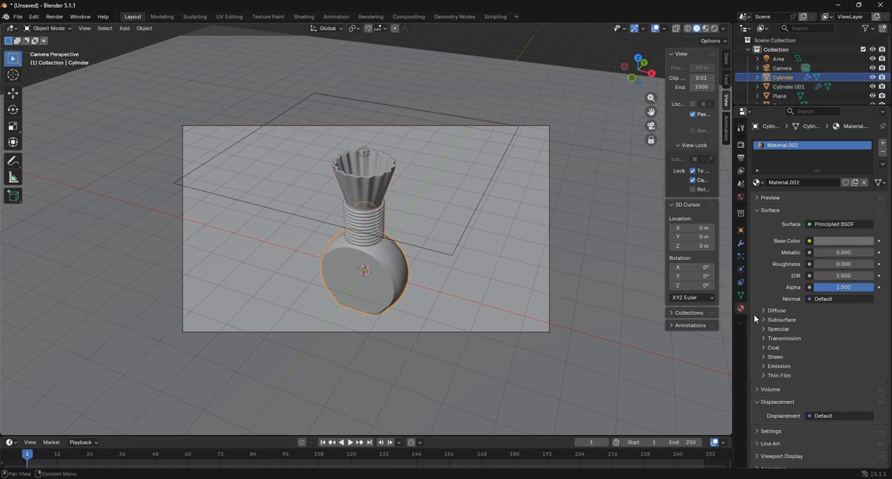
click(715, 30)
click(714, 29)
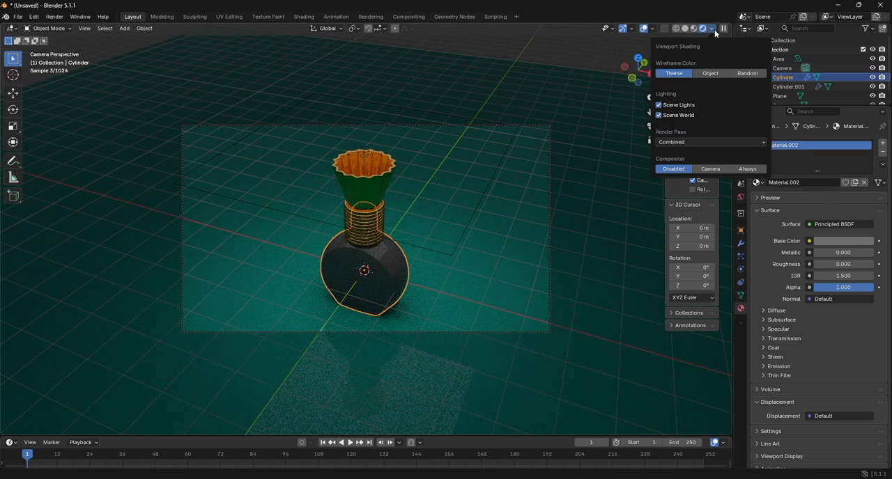
click(582, 251)
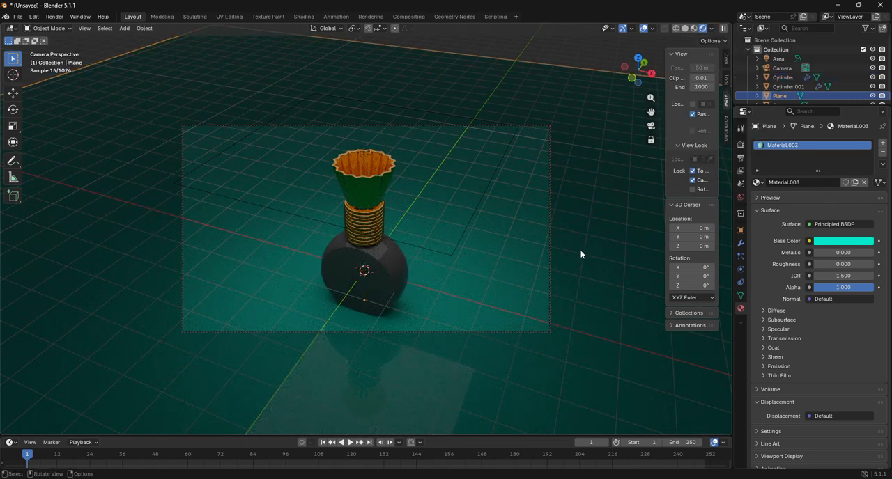
click(688, 29)
Move the camera closer to the bottle and release the 3D cursor and camera view locks, checking the framing in rendered shading
mouse_move(650, 112)
mouse_down()
mouse_move(650, 87)
mouse_move(652, 115)
mouse_up()
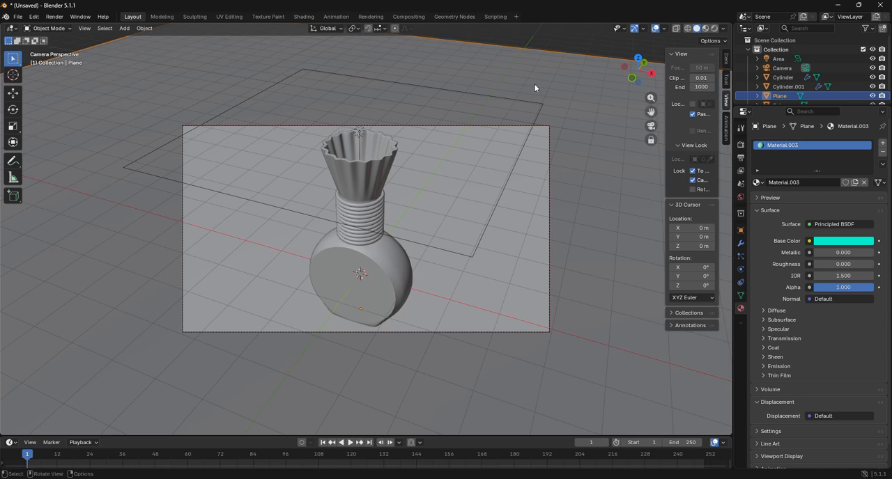
click(691, 172)
click(692, 179)
click(713, 31)
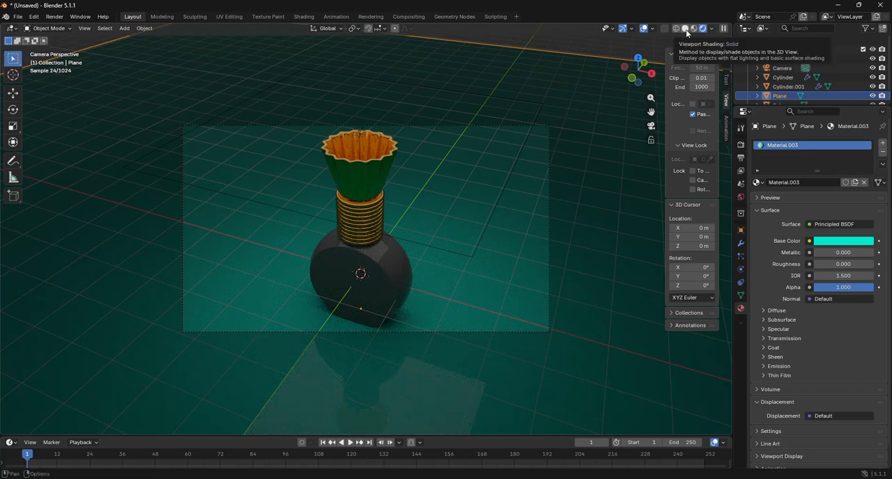
click(686, 30)
Open the neck in Edit Mode with edge selection and reduce the selection to a single outer tip of the flared rim
middle_drag(501, 112, 511, 165)
scroll(474, 233, up, 6)
click(474, 233)
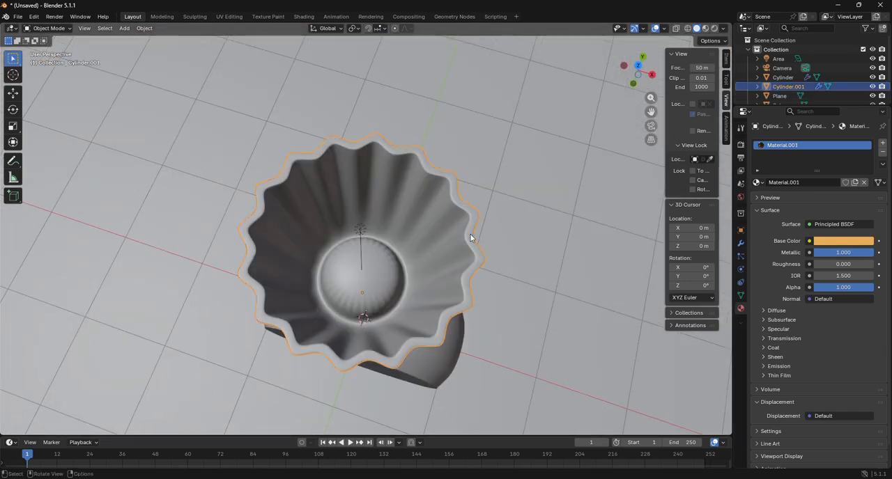
click(55, 31)
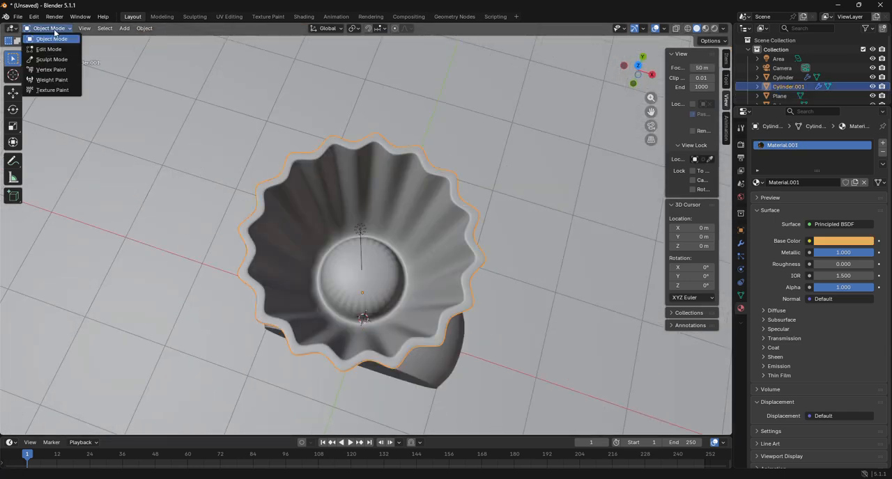
click(48, 49)
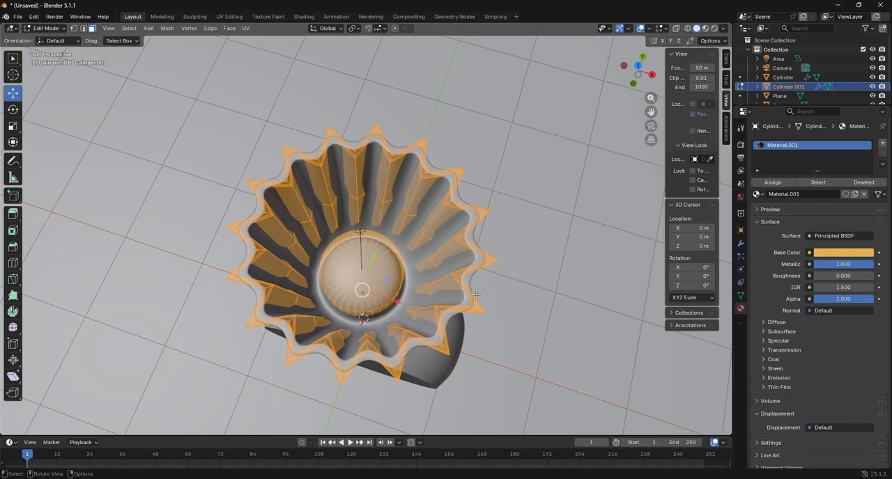
key(2)
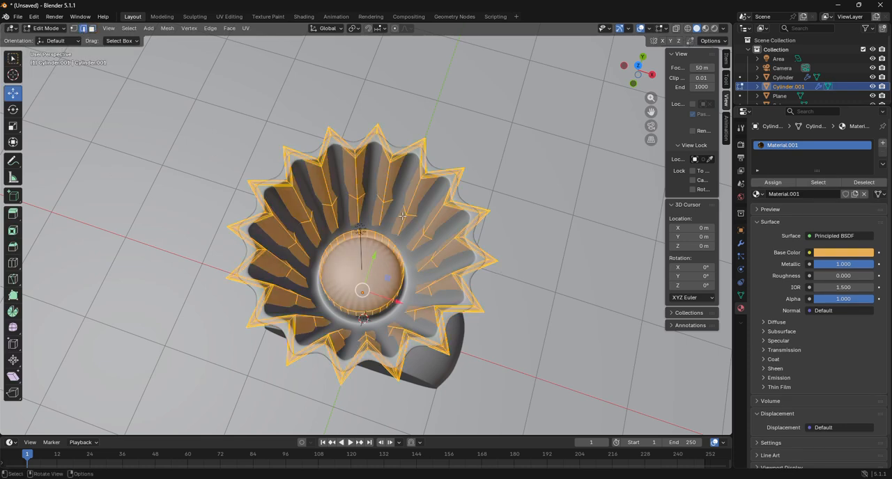
key(alt+a)
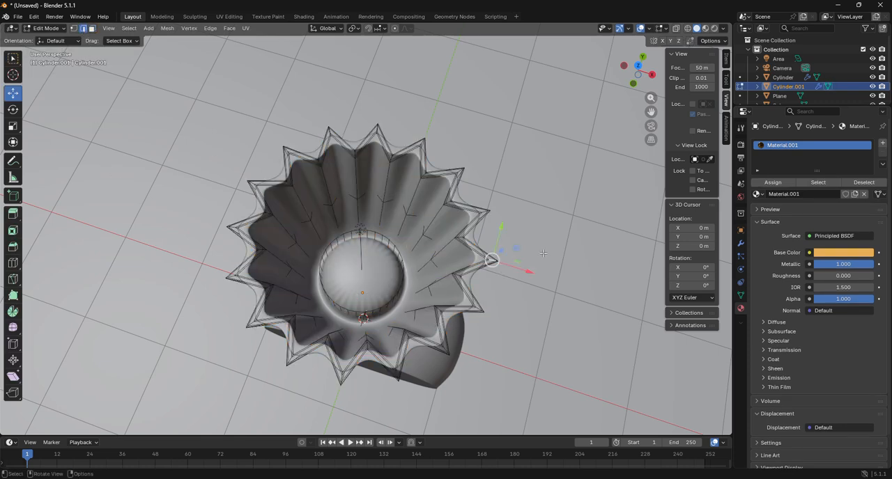
From the top view, move the selected rim tip outward with proportional editing, about 0.15 m along X and 0.019 m along Y
click(640, 67)
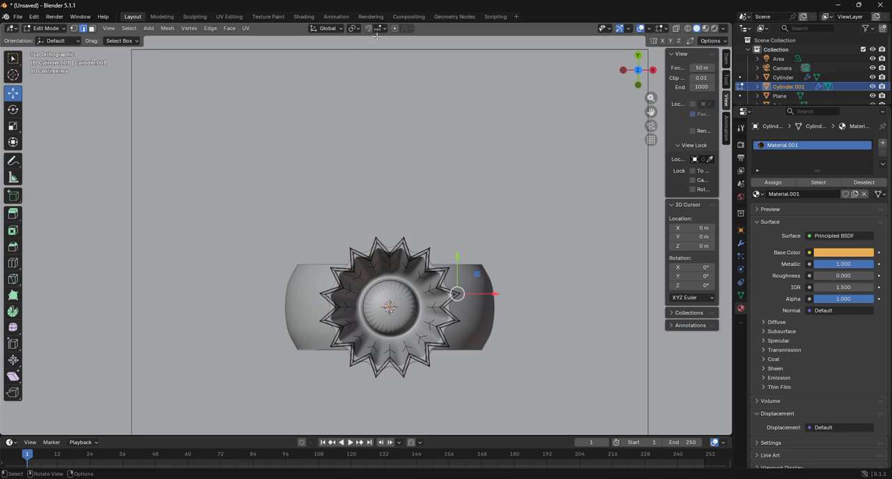
drag(733, 108, 590, 108)
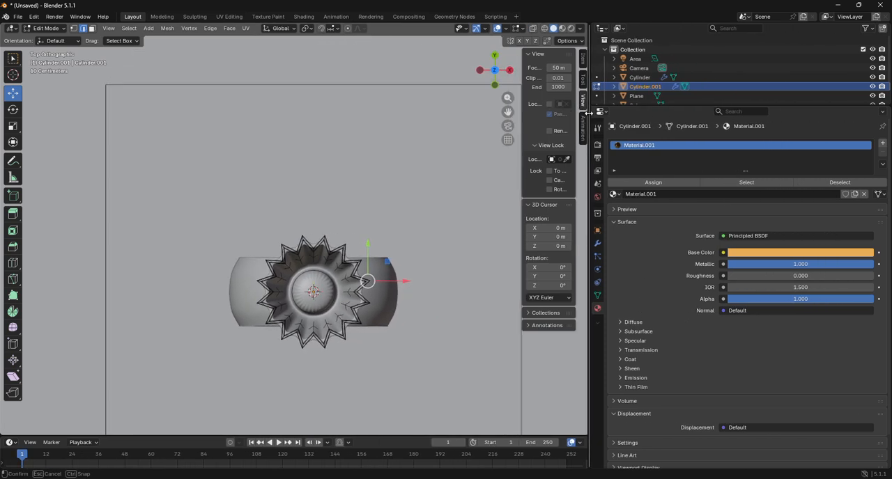
click(348, 28)
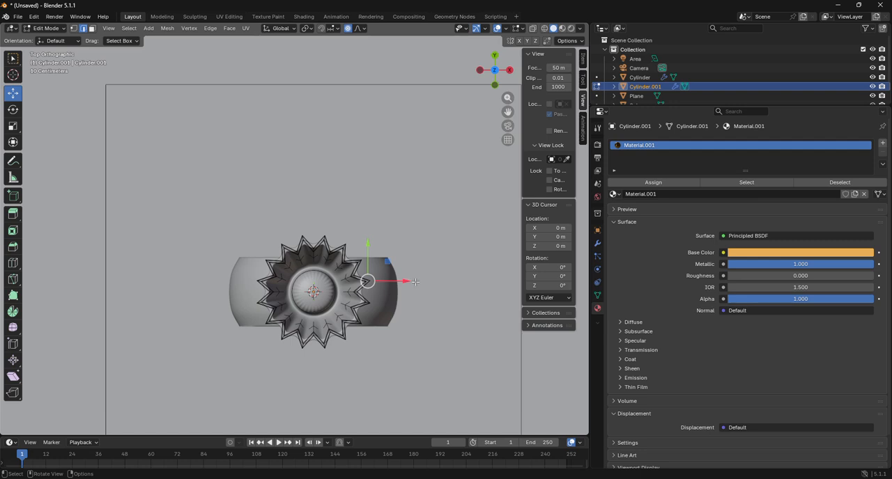
drag(409, 283, 431, 293)
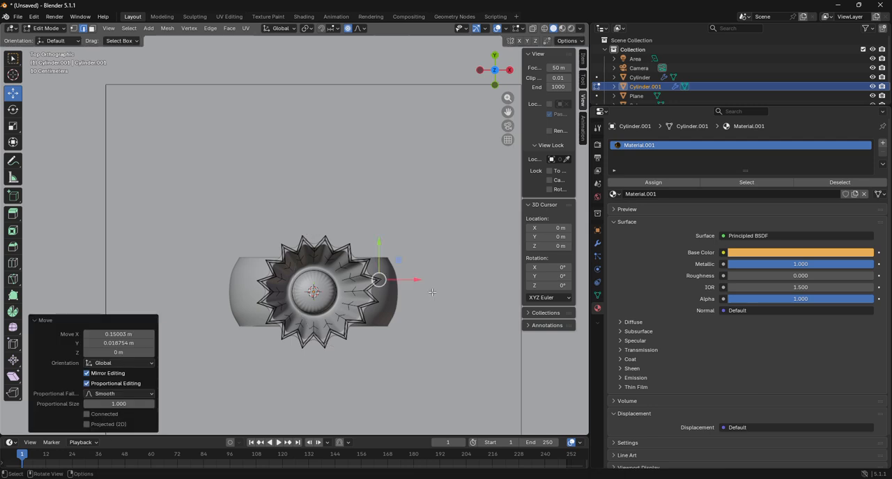
Return to Object Mode, select the ground plane, and look through the camera
click(55, 33)
click(56, 37)
click(307, 105)
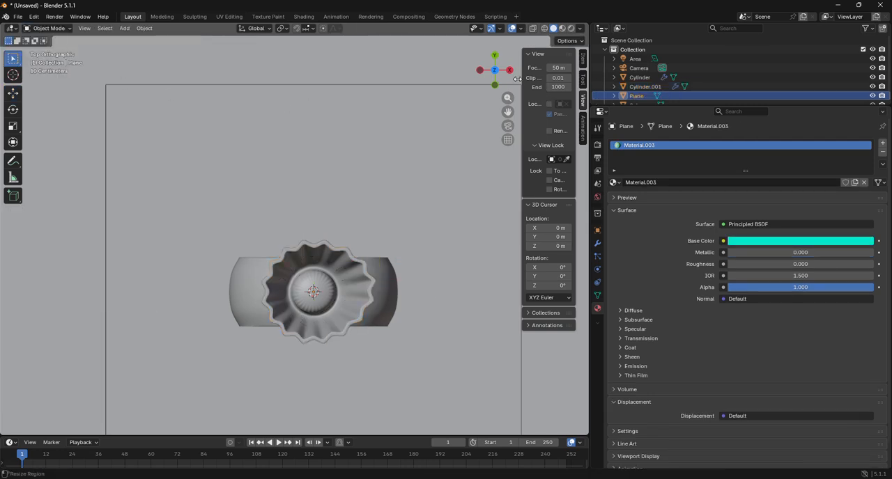
click(507, 126)
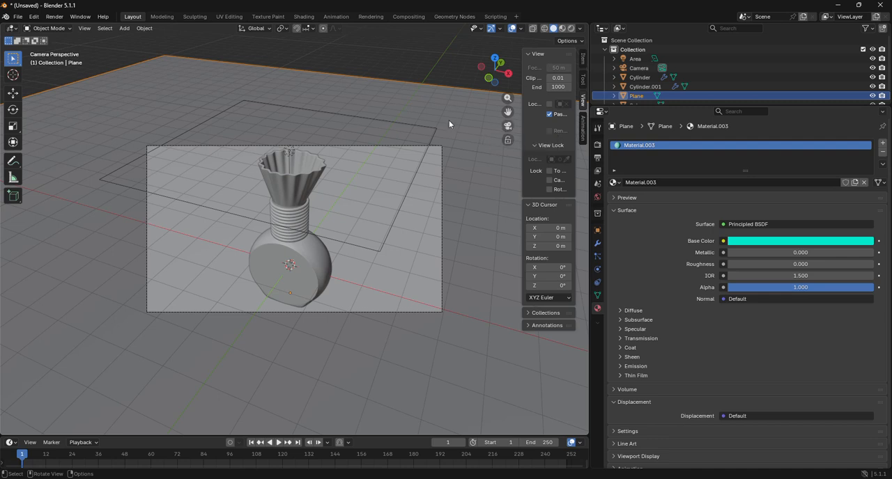